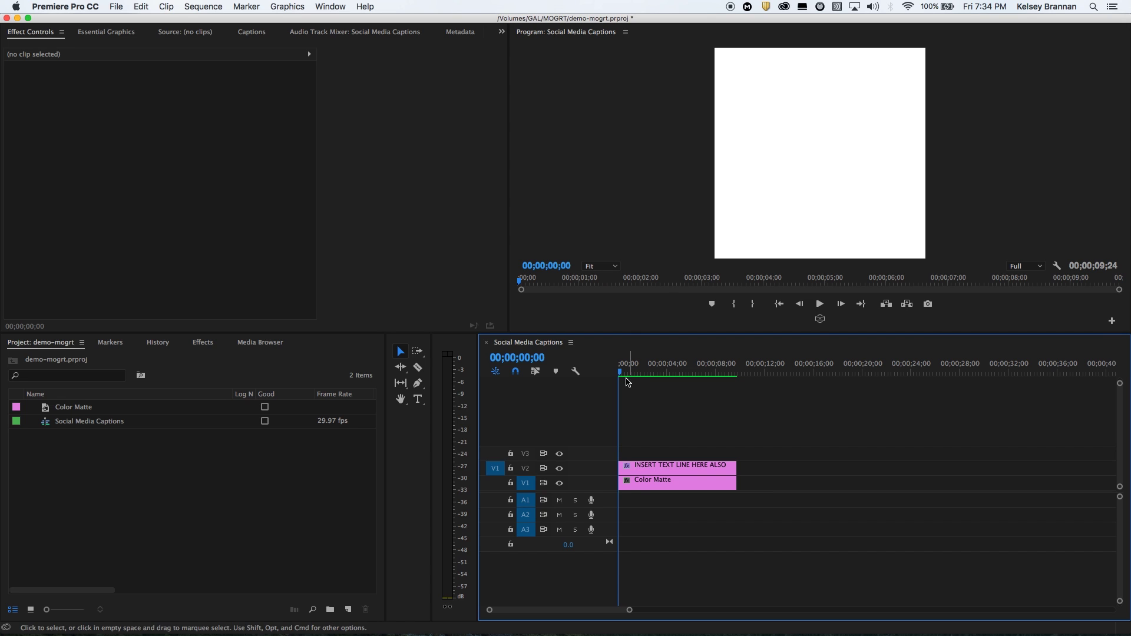
Step: Preview the finished caption, then create Sequence 05 from the Custom Facebook 1080x1080 preset
key("space")
key("space")
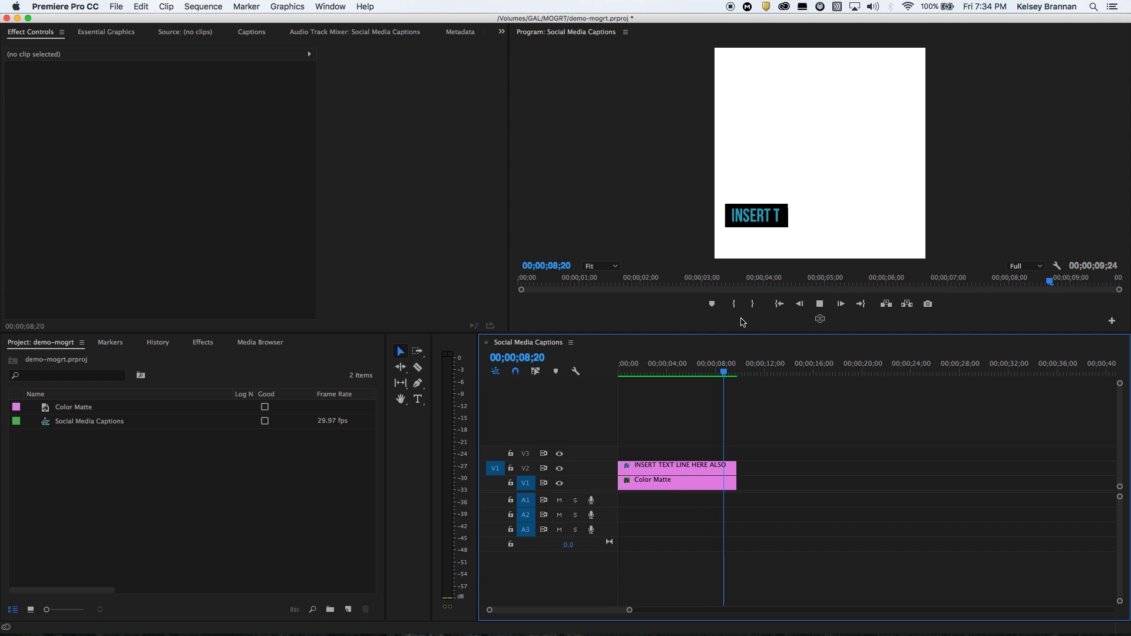
key("space")
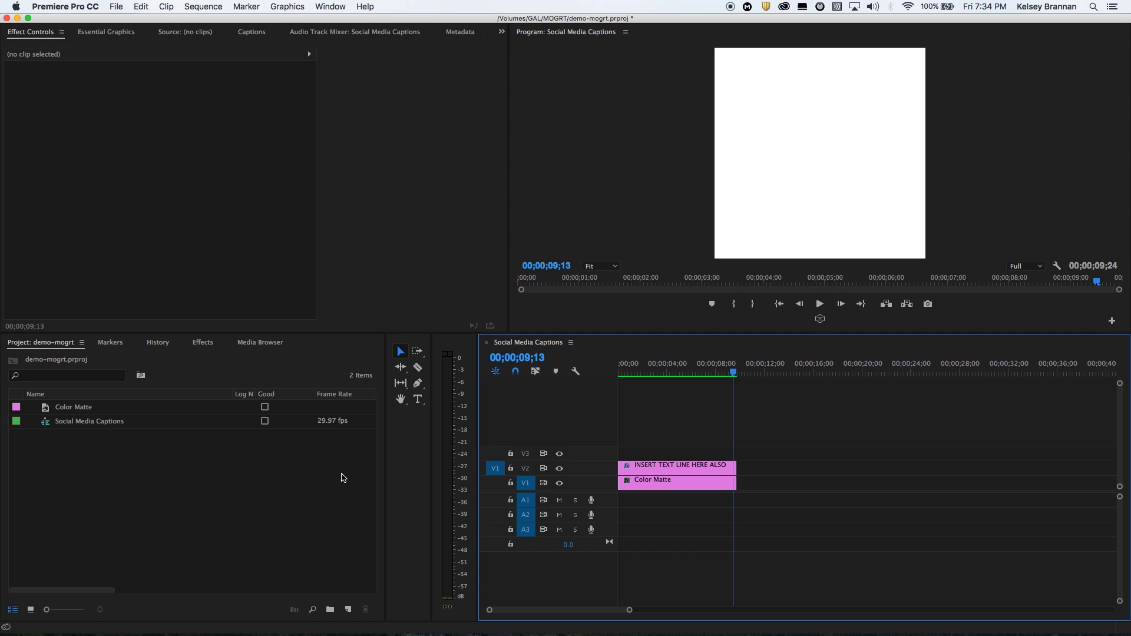
left_click(348, 609)
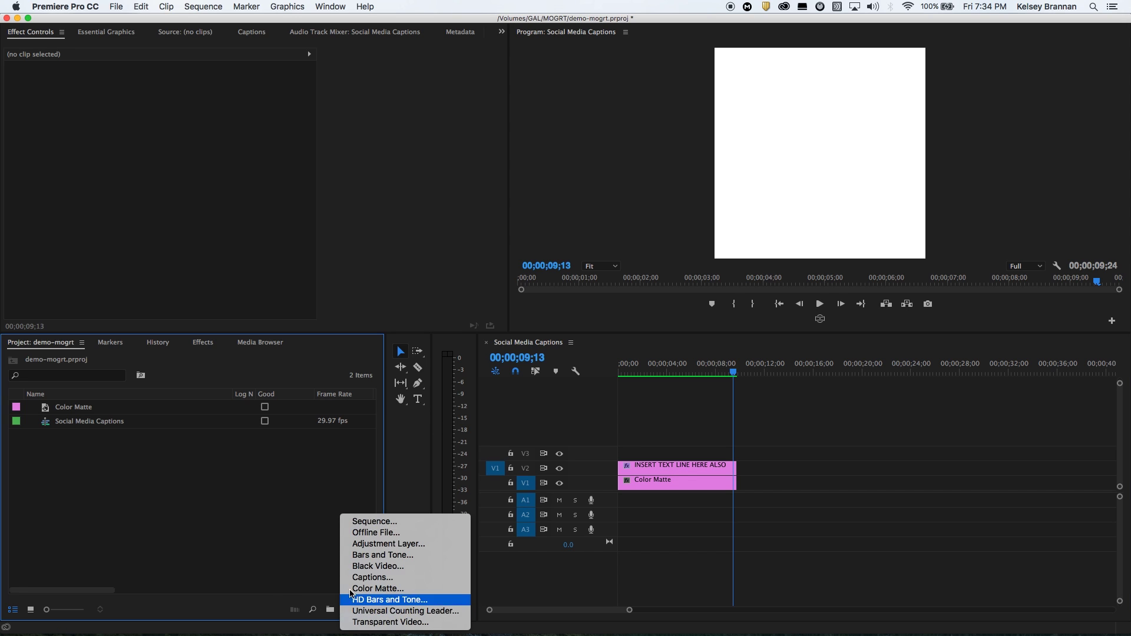
left_click(364, 522)
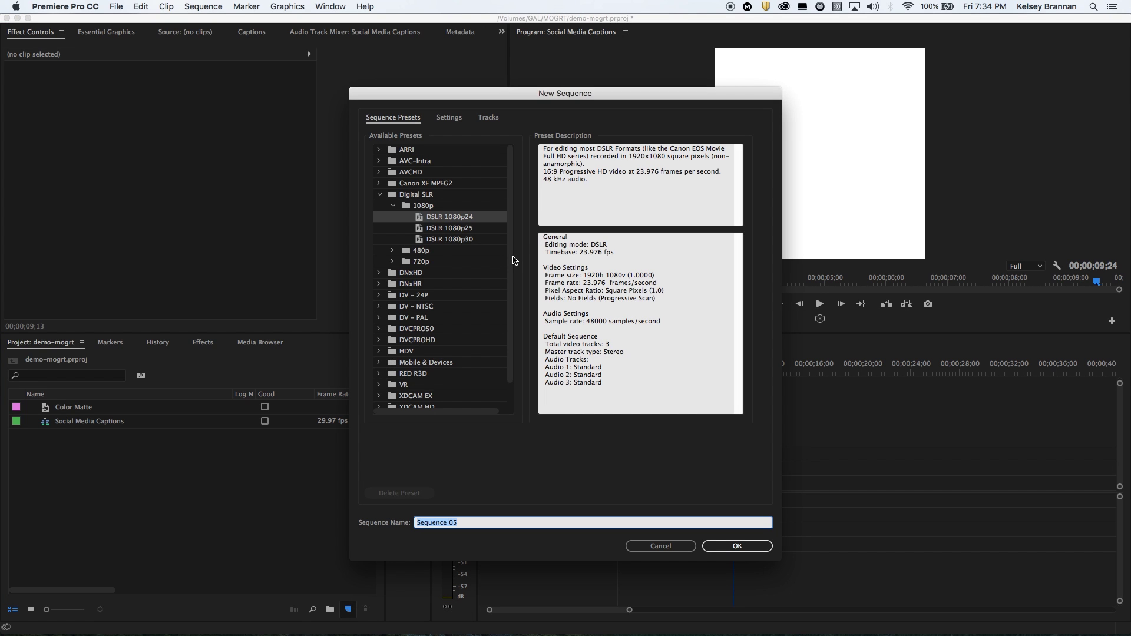
scroll(512, 251, "down", 2)
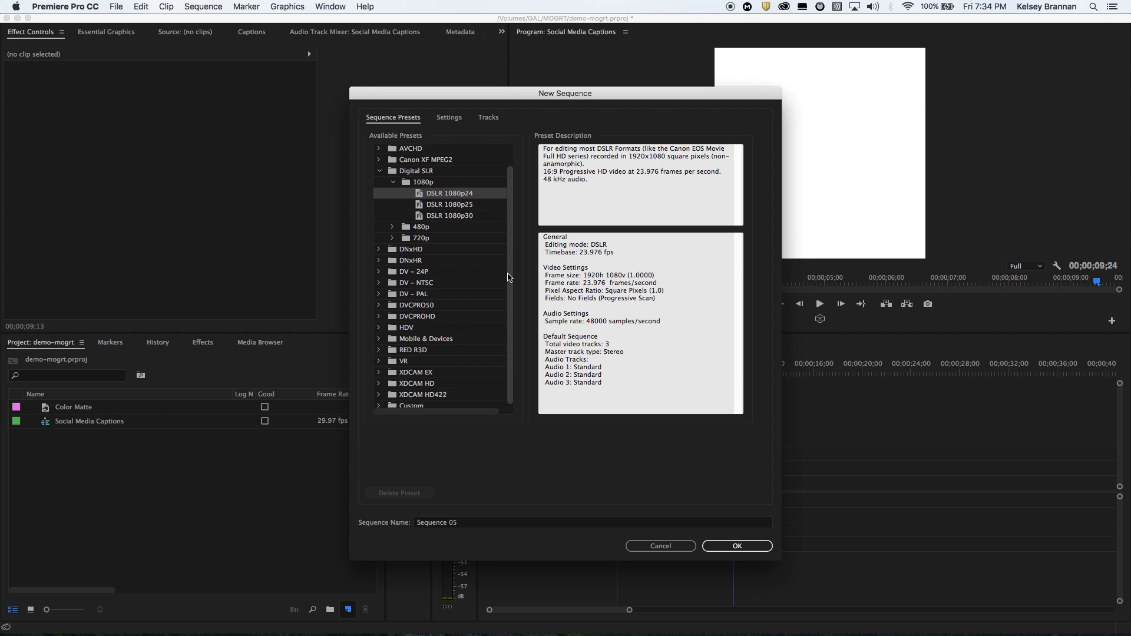
left_click(378, 402)
scroll(419, 360, "down", 5)
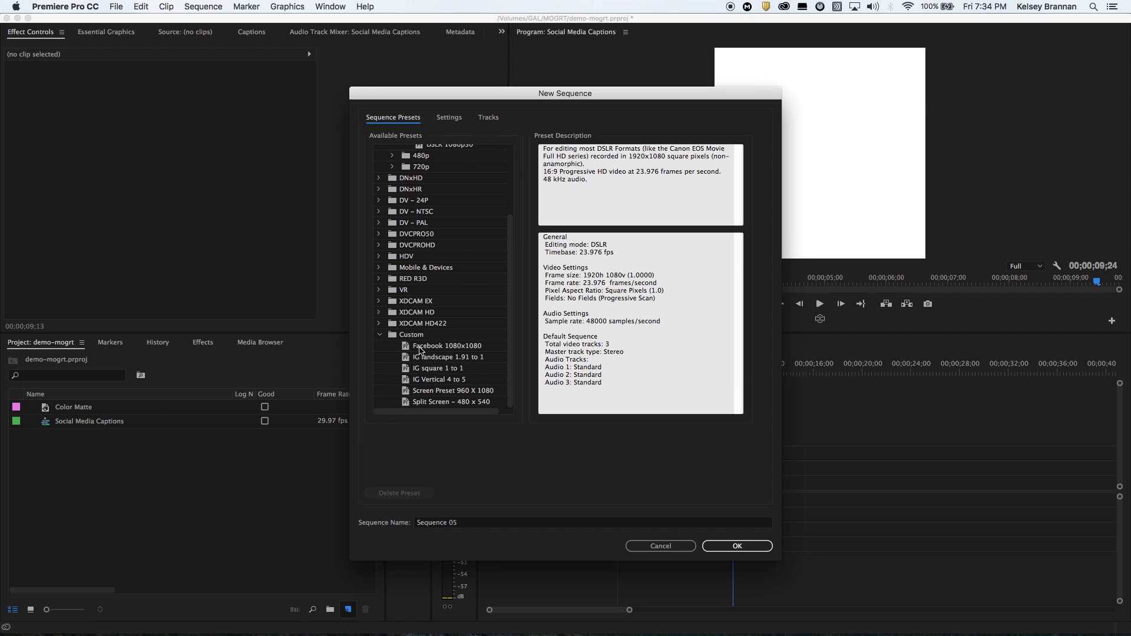
left_click(414, 348)
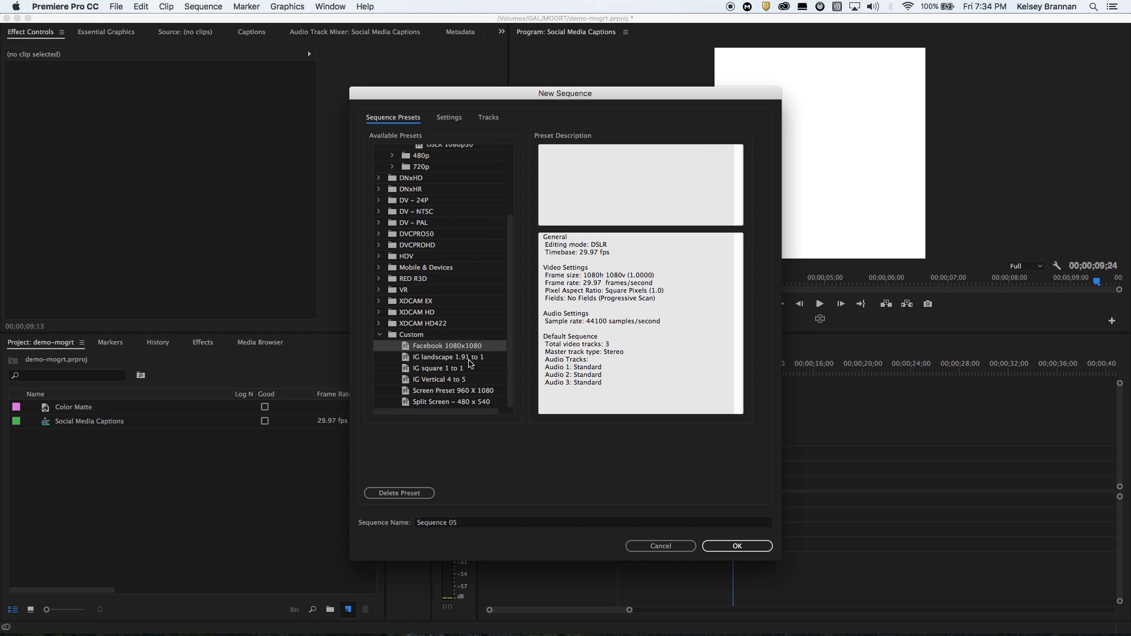
left_click(746, 551)
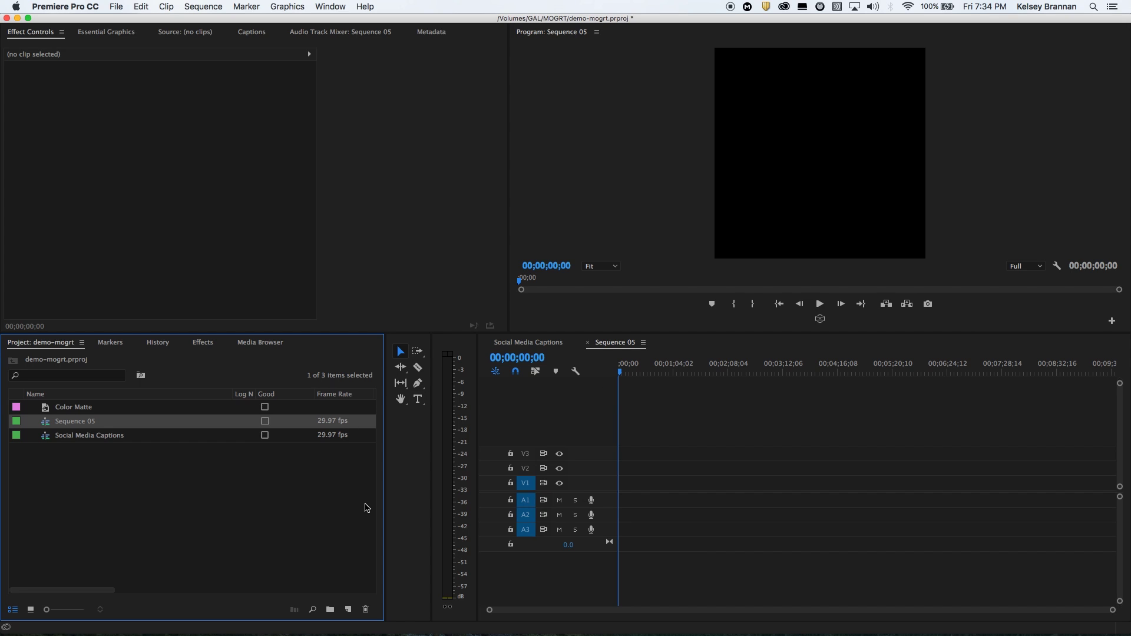
left_click(419, 401)
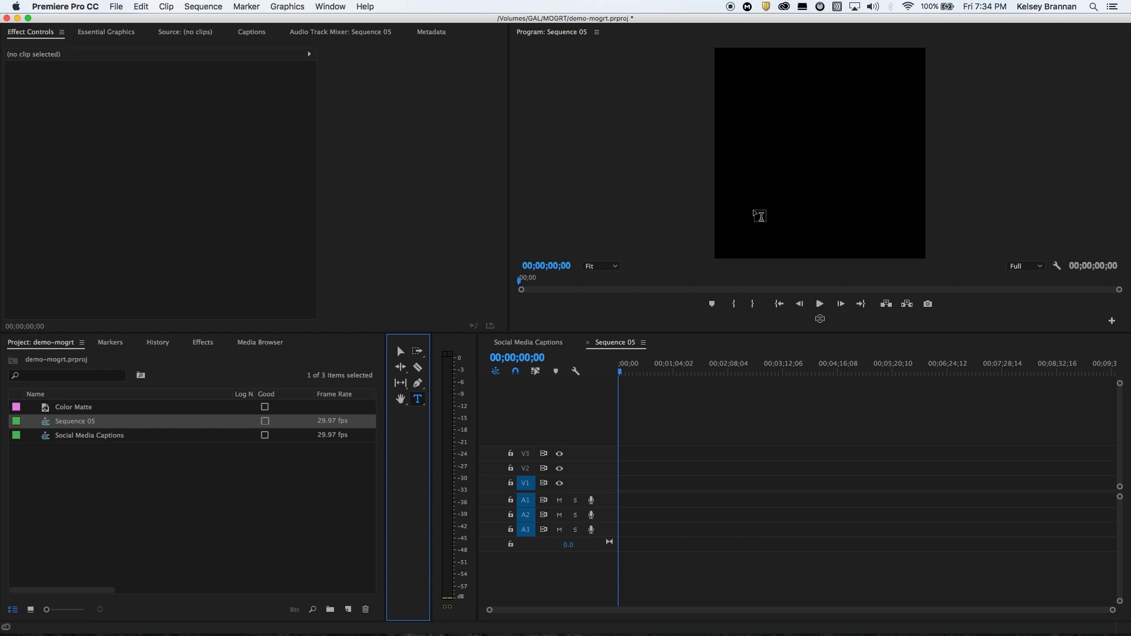
Step: Add a text box at the left of the frame reading 'Insert line here'
left_click(740, 188)
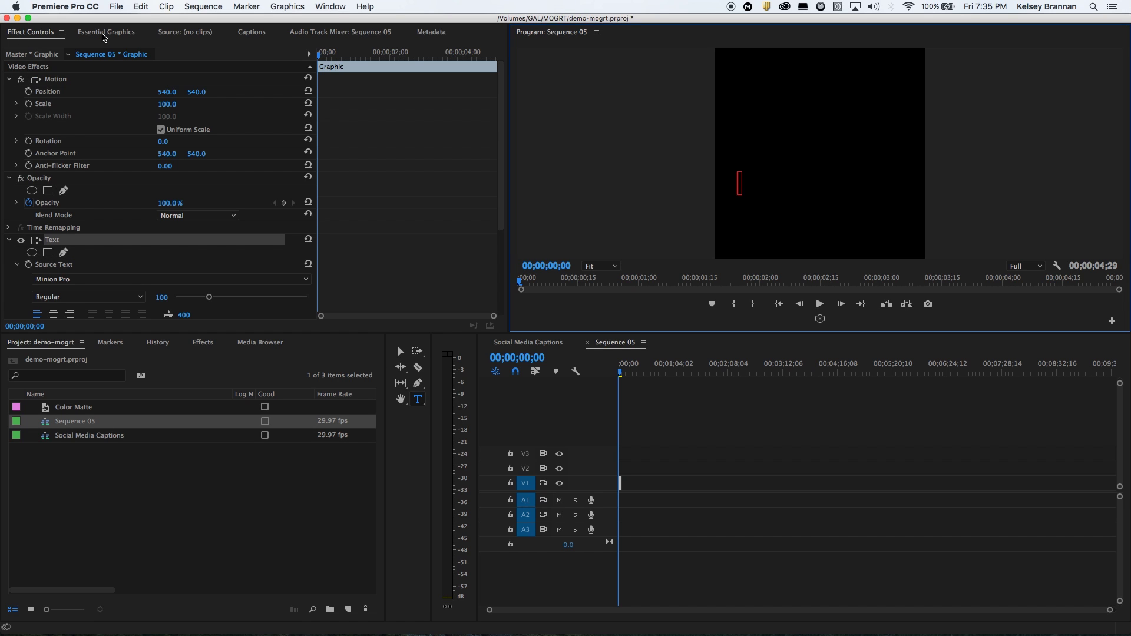
left_click(106, 33)
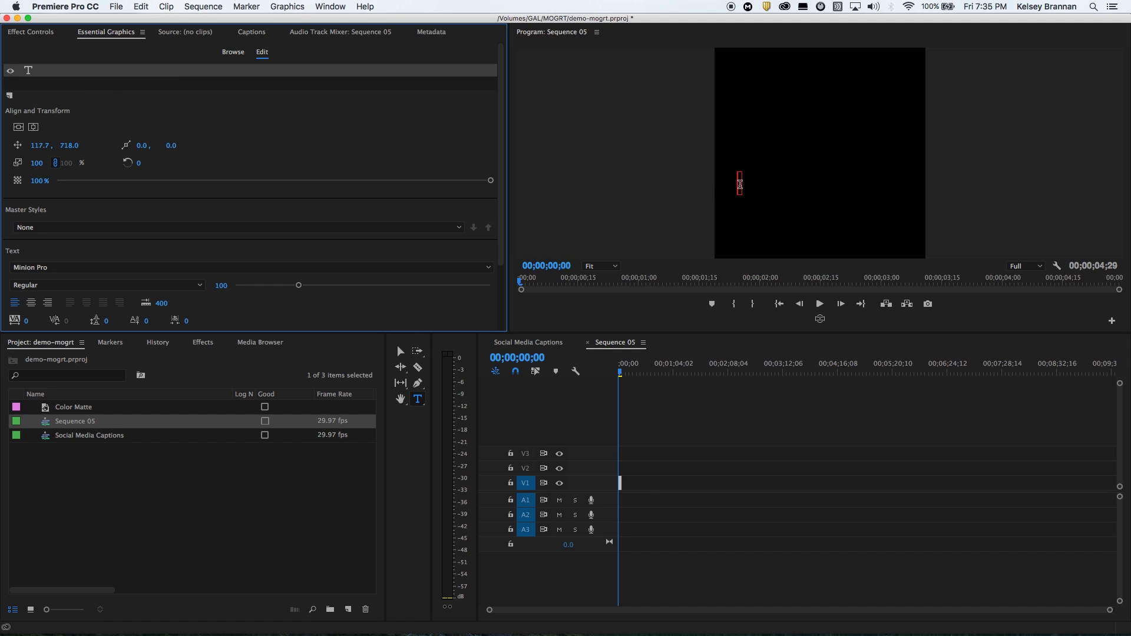
left_click(740, 184)
type("Ins")
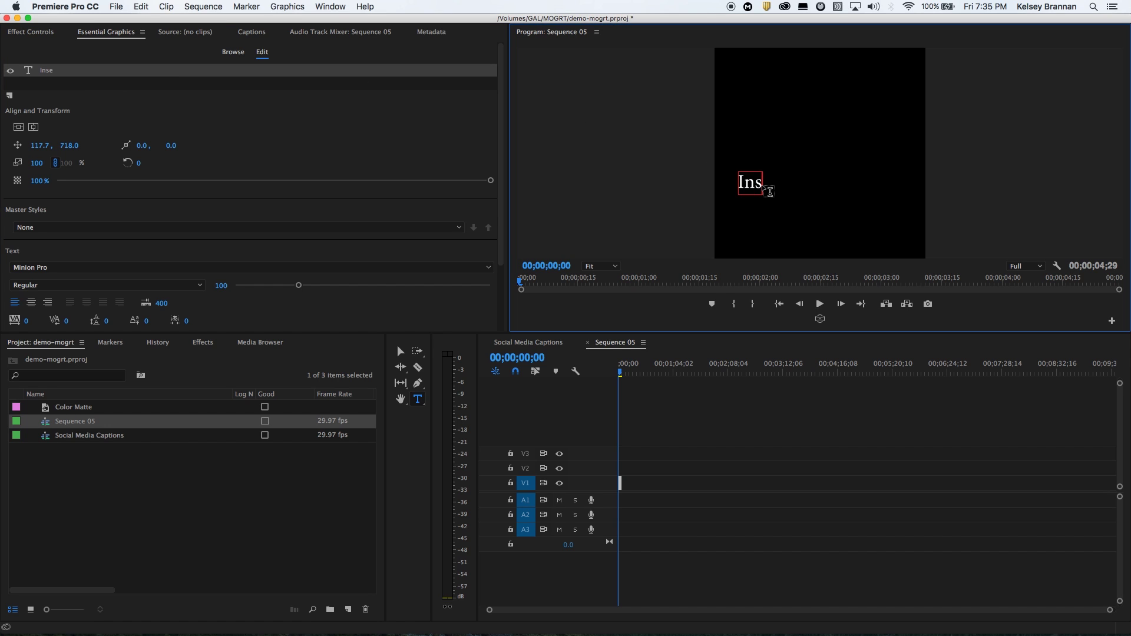
type("ert line here")
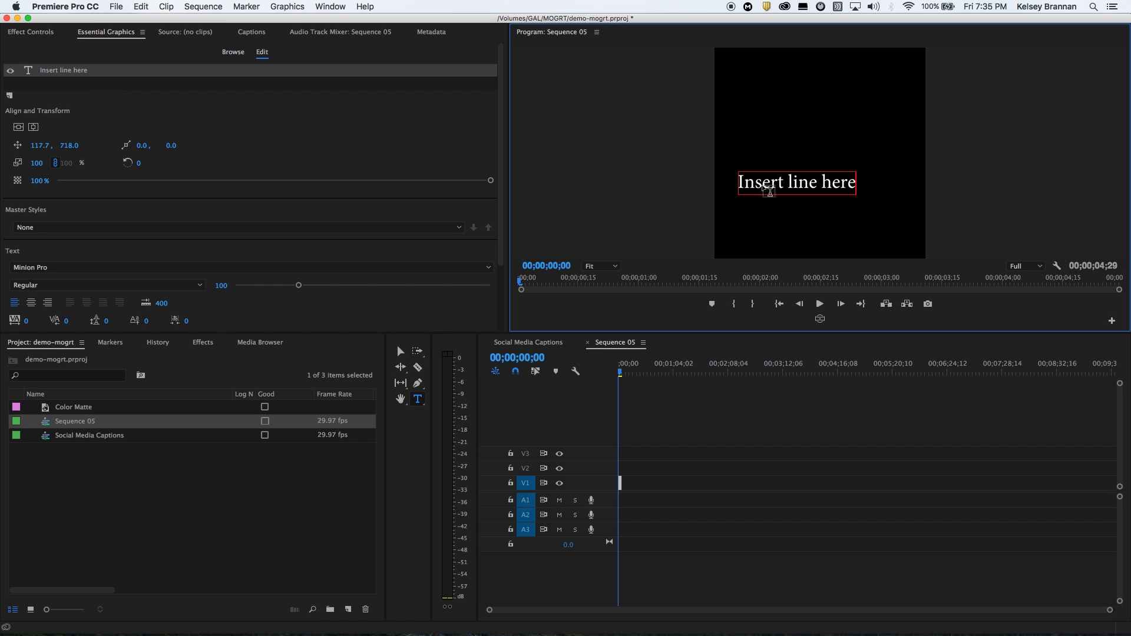
Step: Change the caption's font from Minion Pro to Bebas Neue
left_click(71, 76)
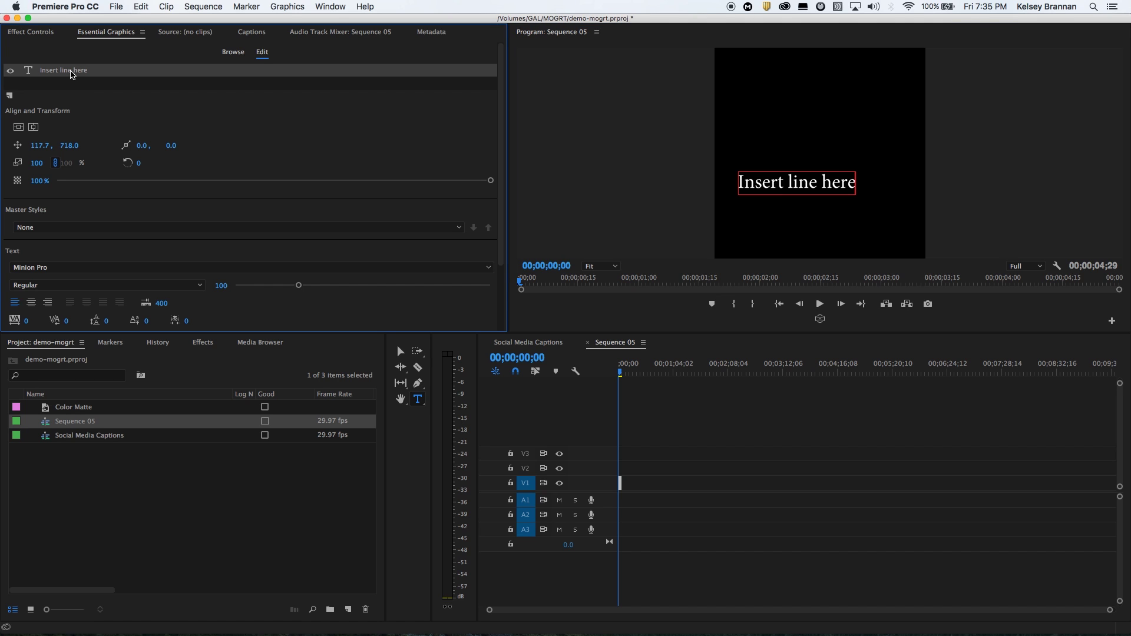
left_click(799, 182)
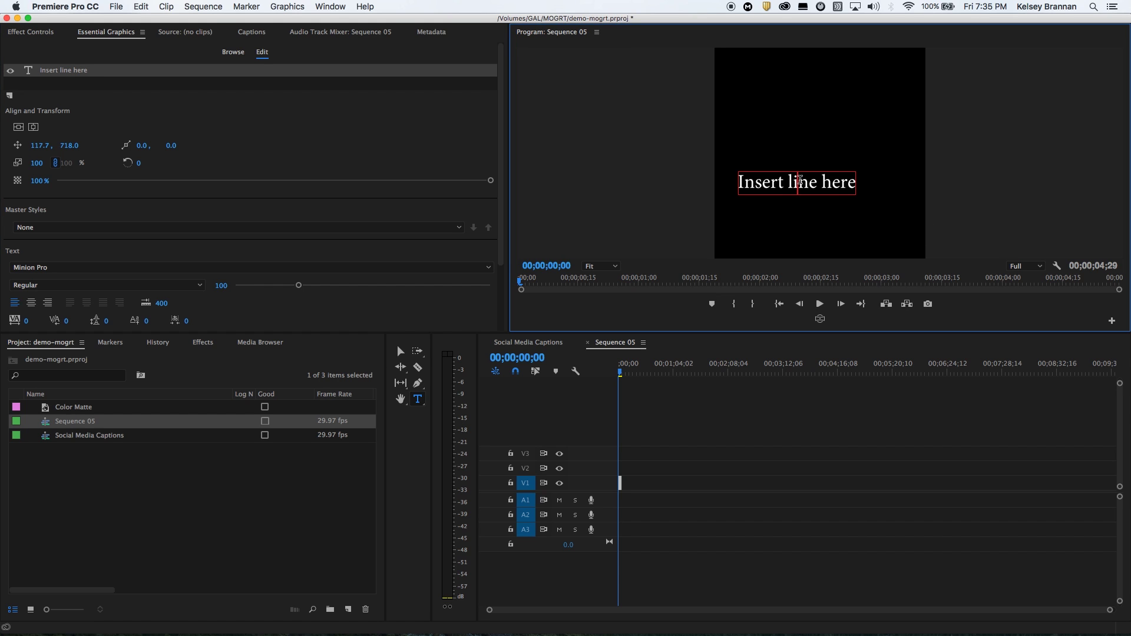
key("super+a")
left_click(59, 268)
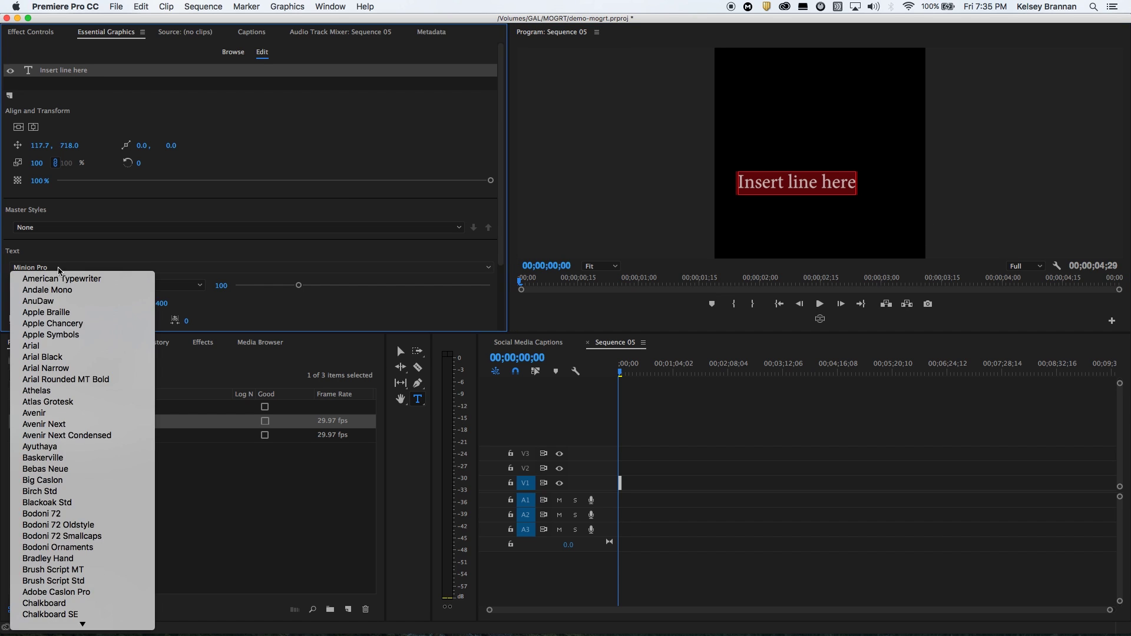
left_click(52, 469)
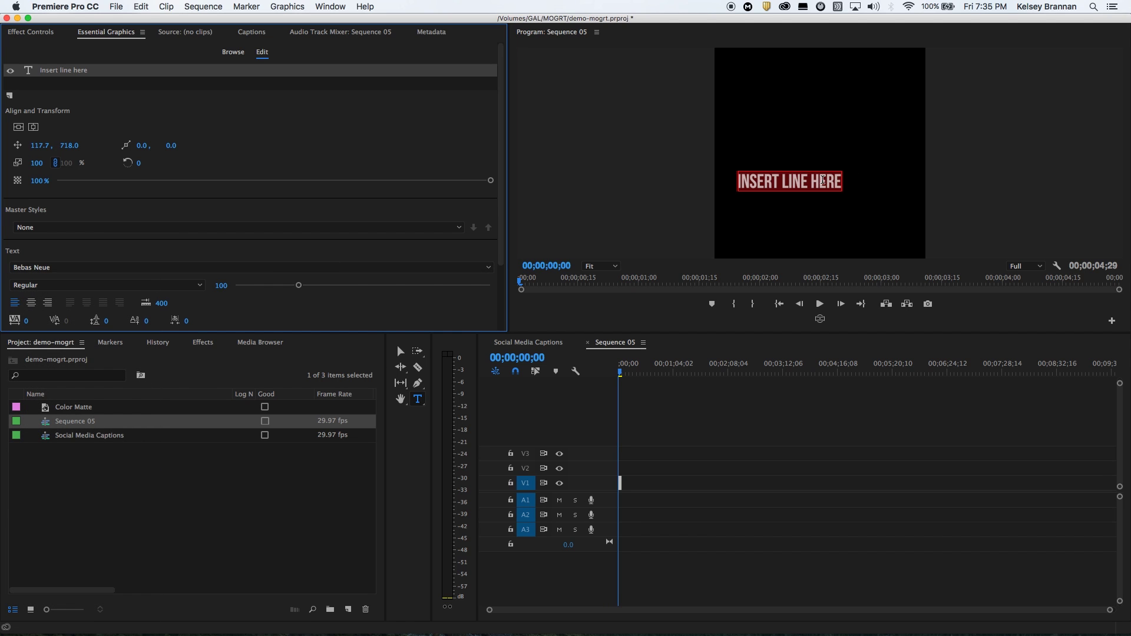
Step: Add a second text layer and replace its placeholder with 'Insert Text Line Here Also'
left_click(116, 94)
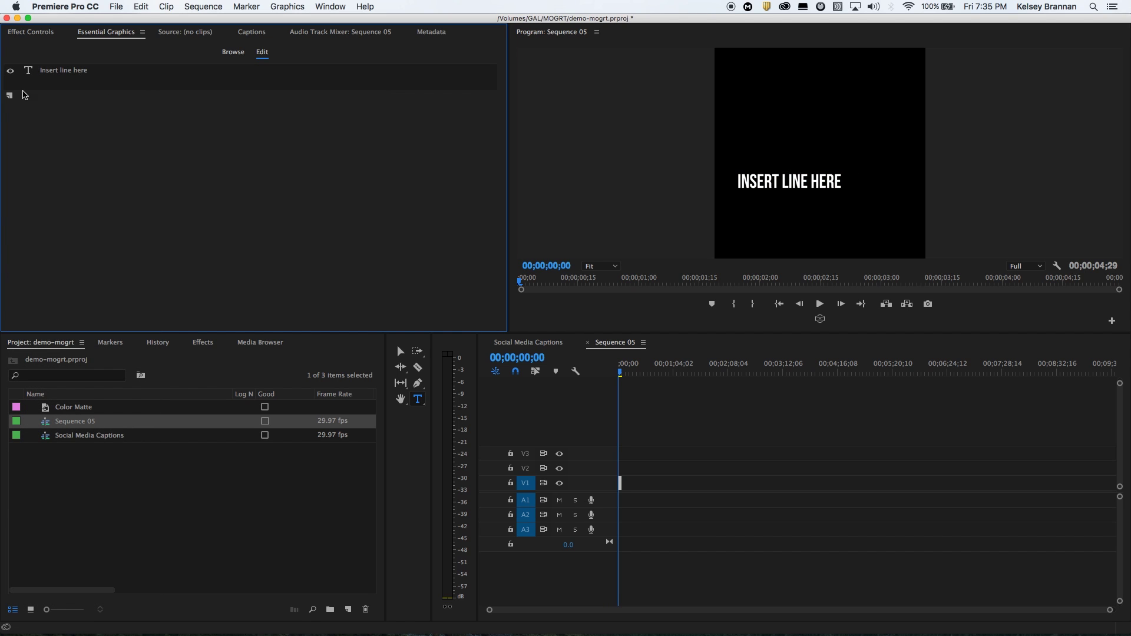
left_click(10, 95)
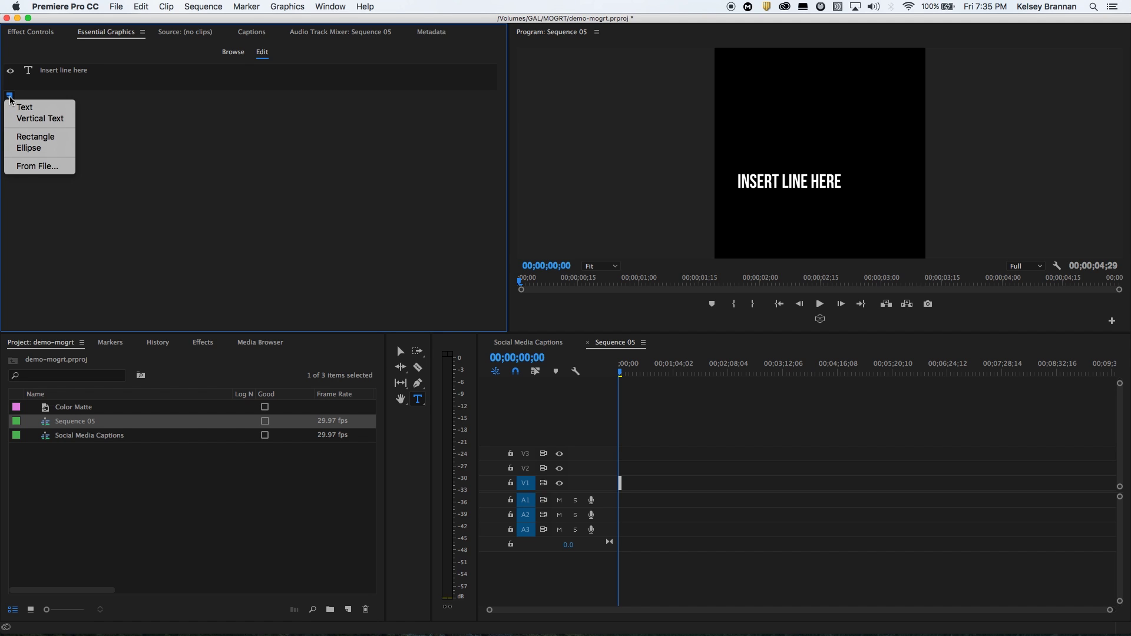
left_click(28, 108)
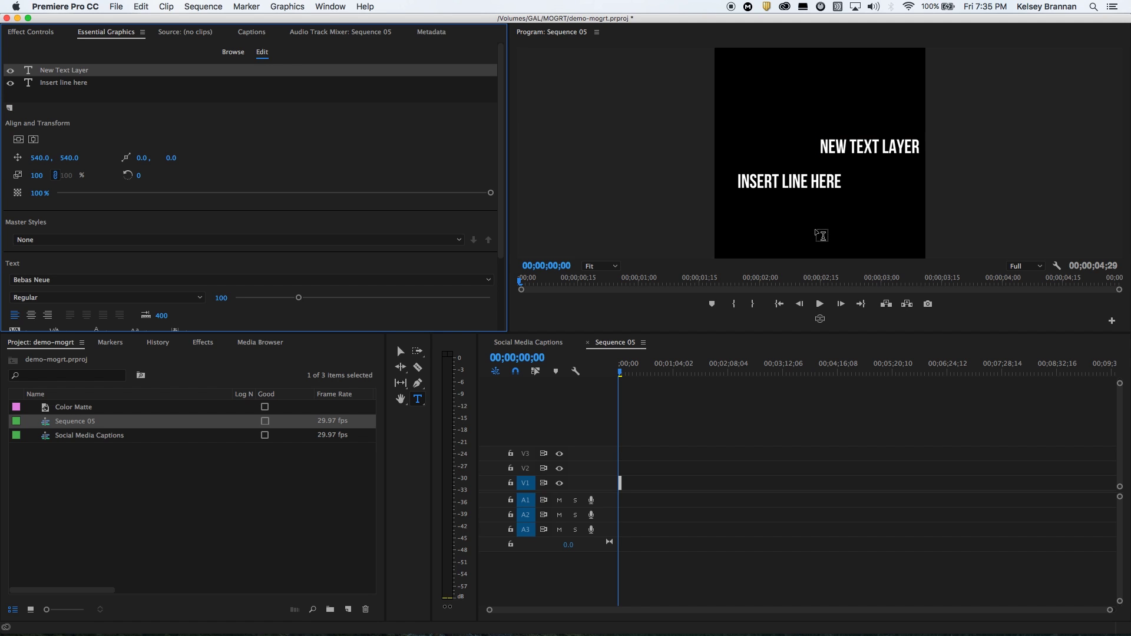
left_click(835, 147)
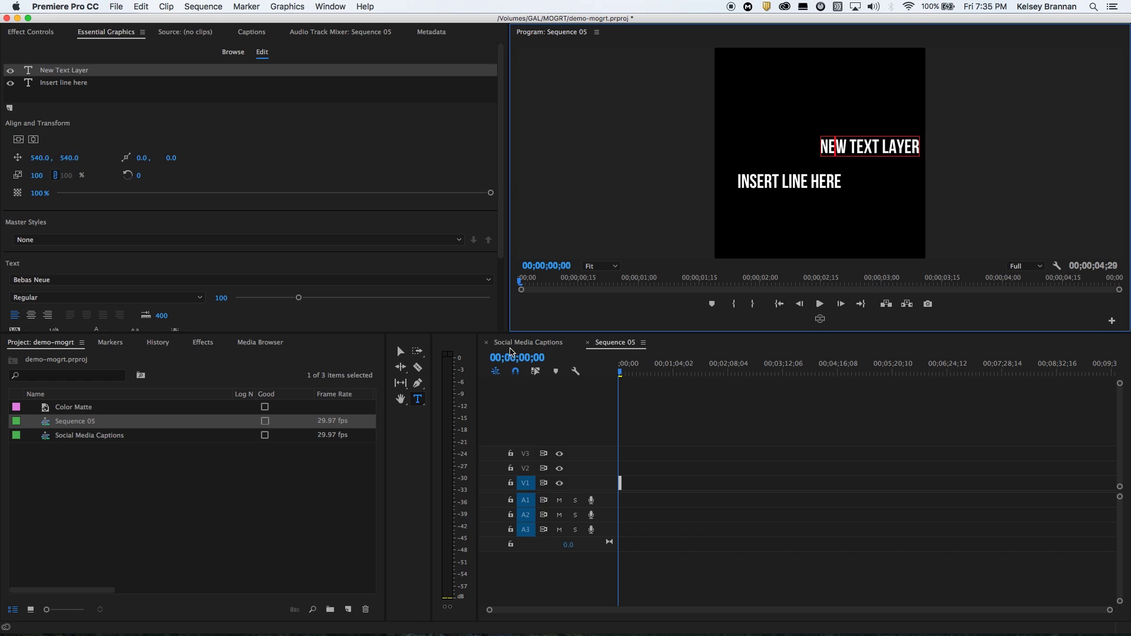
left_click(794, 186)
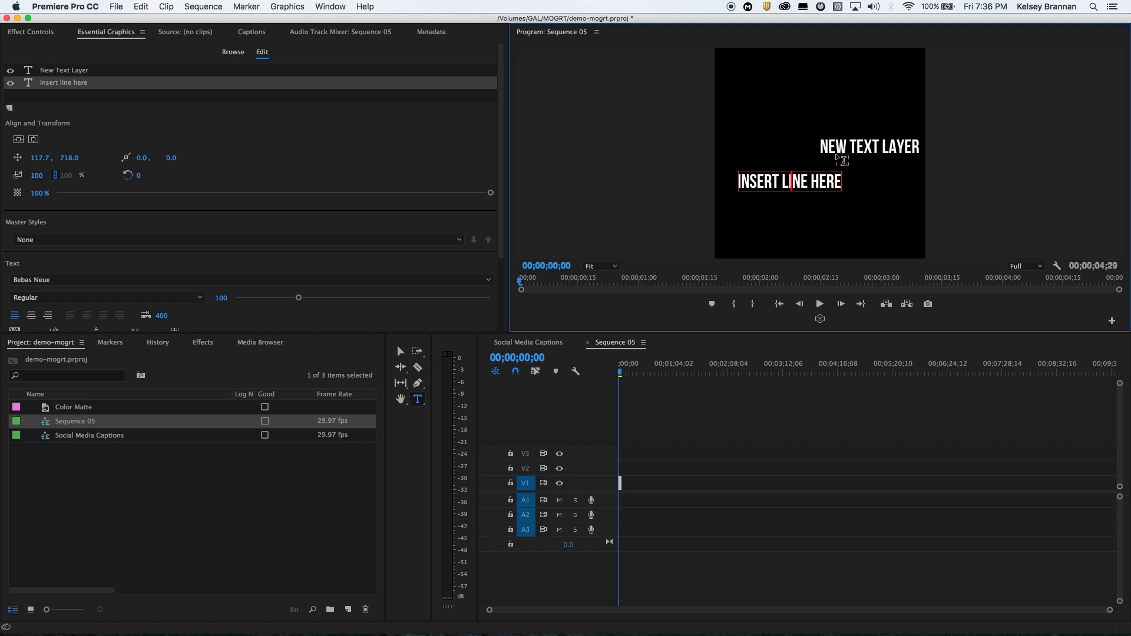
left_click(839, 143)
key("super+a")
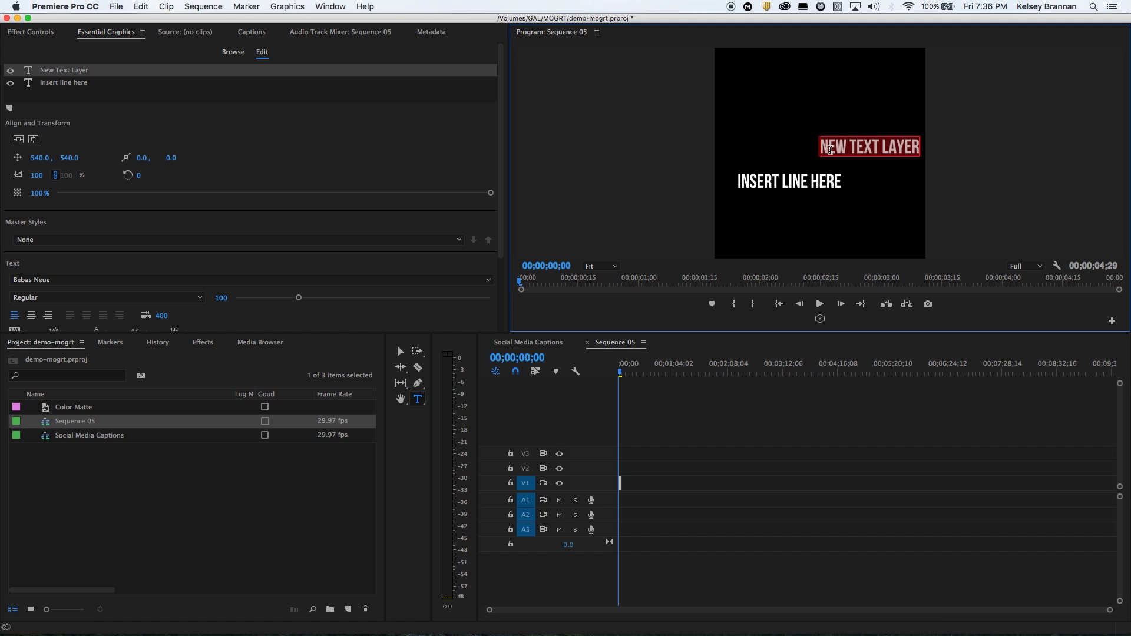
type("Insert Tex")
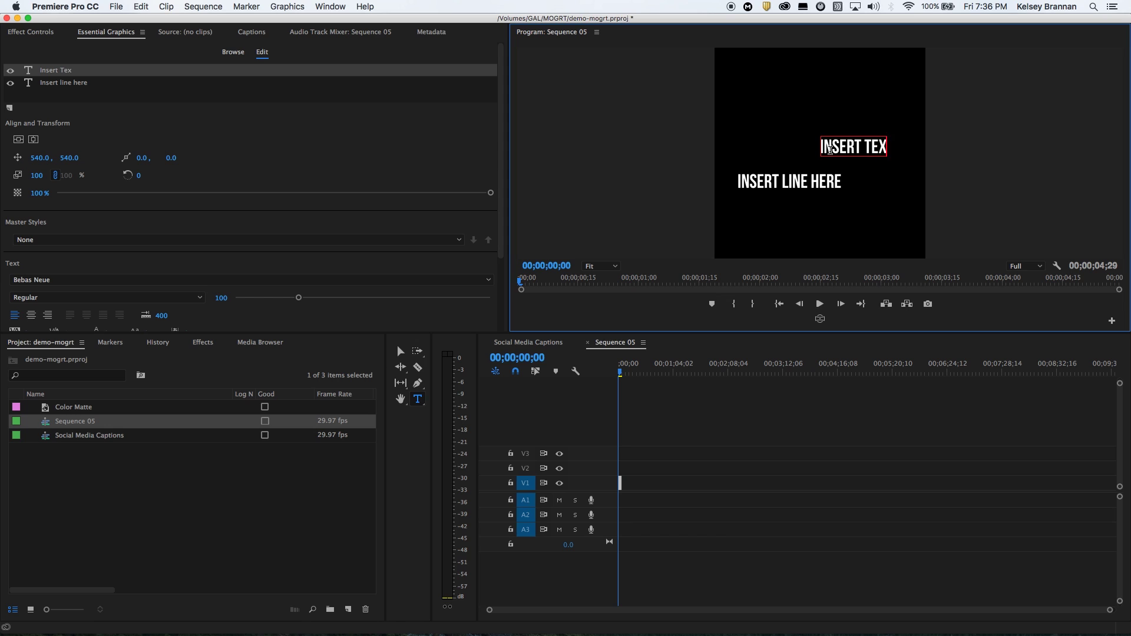
type("t Line H")
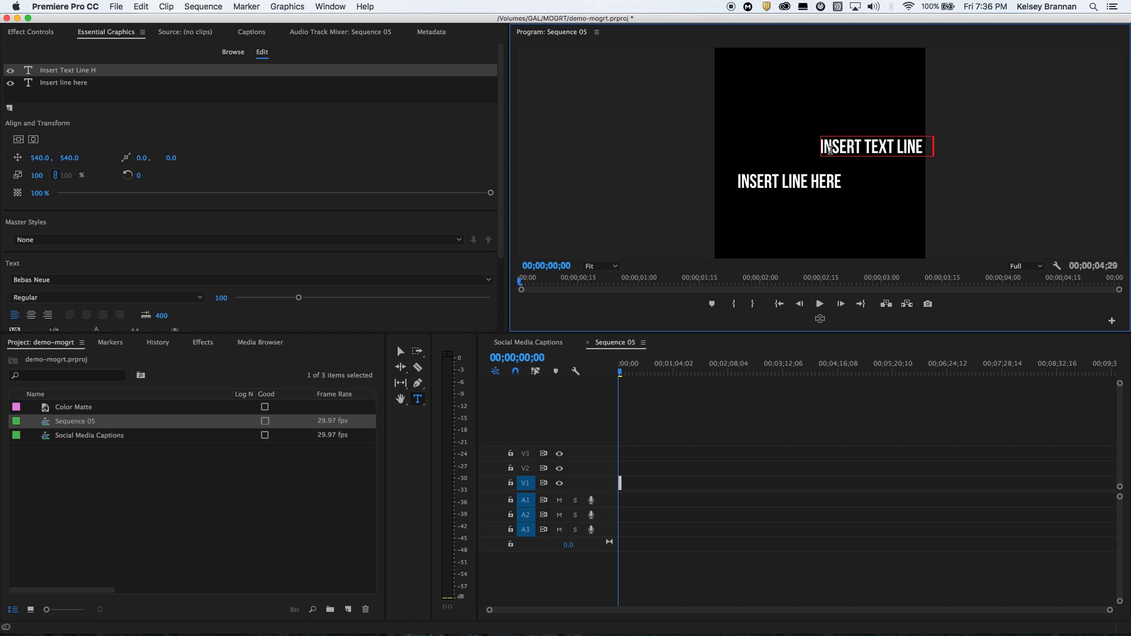
type("ere A")
left_click(400, 351)
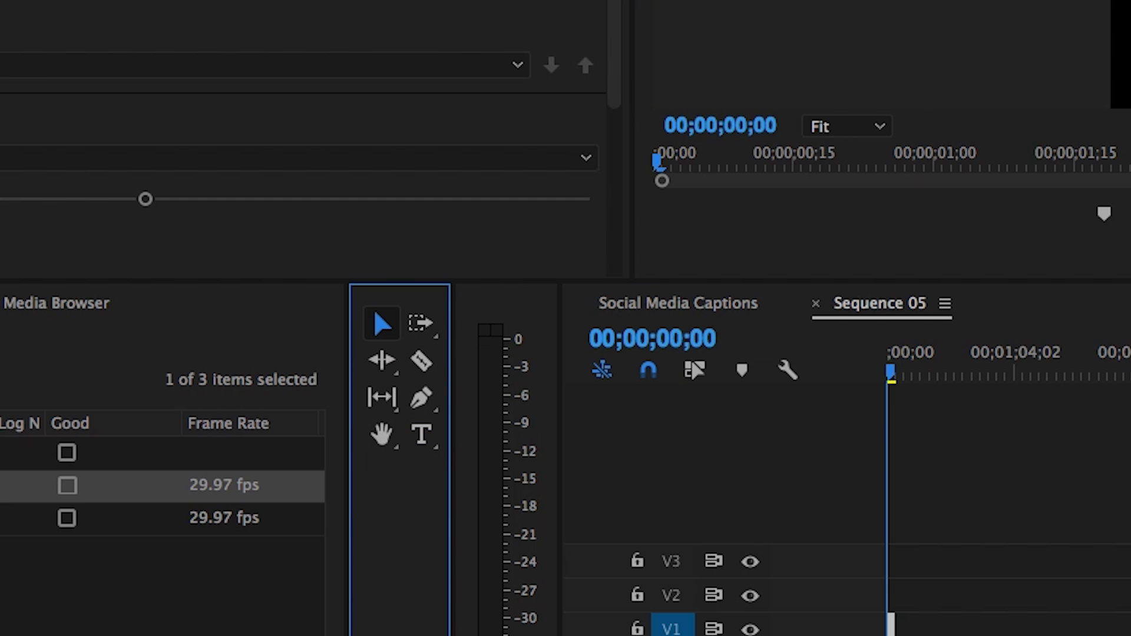
Step: Stack both caption lines at lower left and move the graphic clip from V1 to V2
left_click_drag(859, 146, 769, 224)
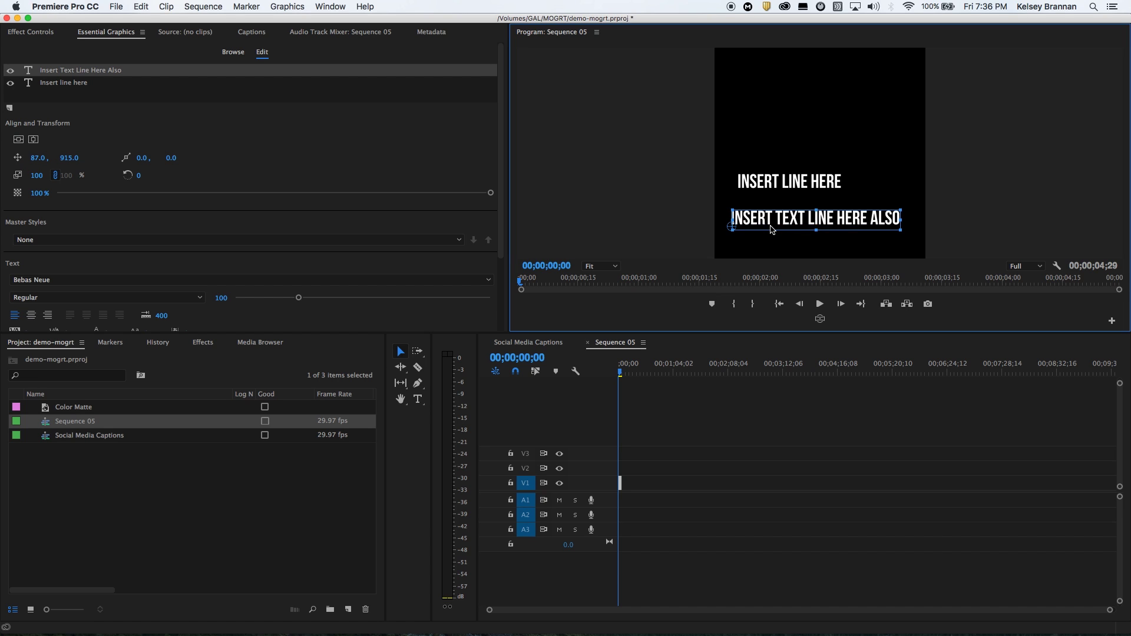
left_click_drag(763, 188, 755, 196)
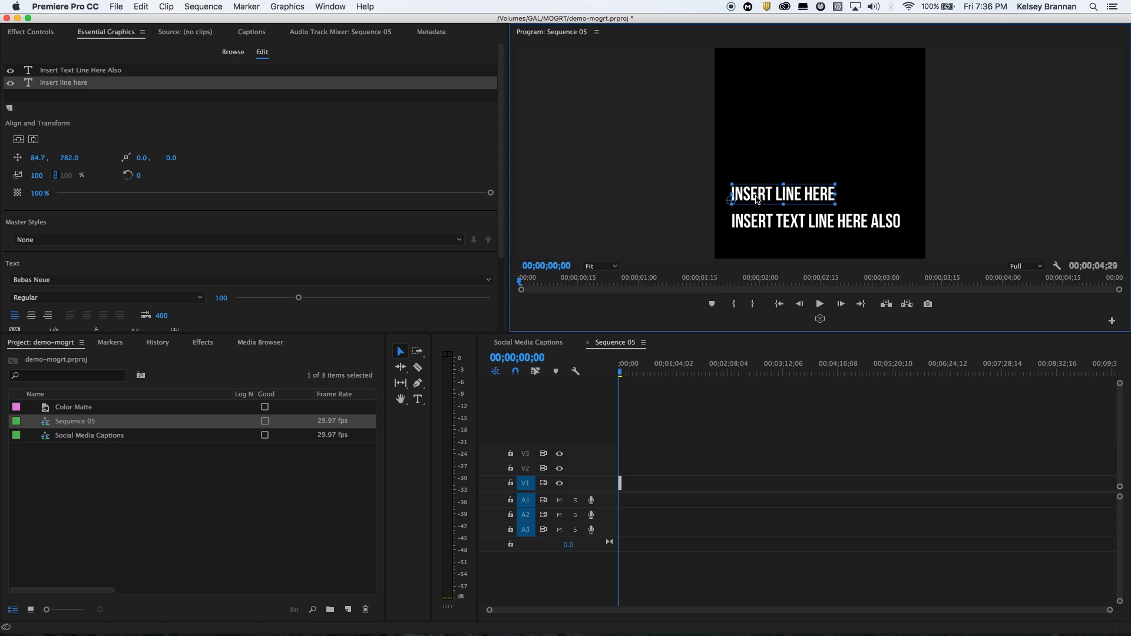
left_click(639, 248)
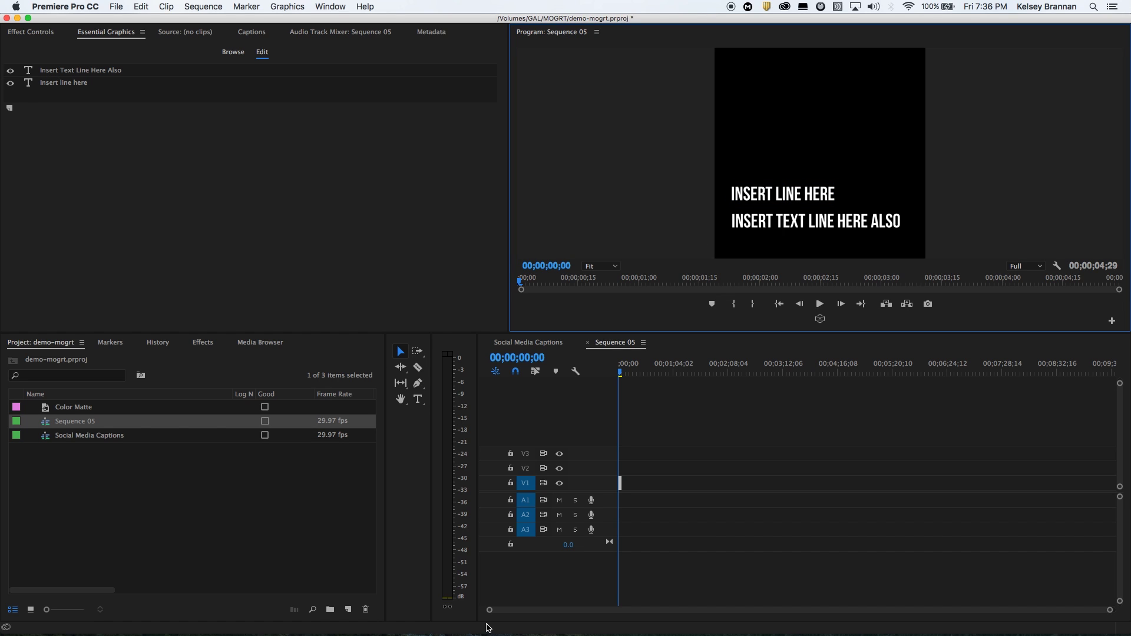
left_click_drag(491, 611, 661, 610)
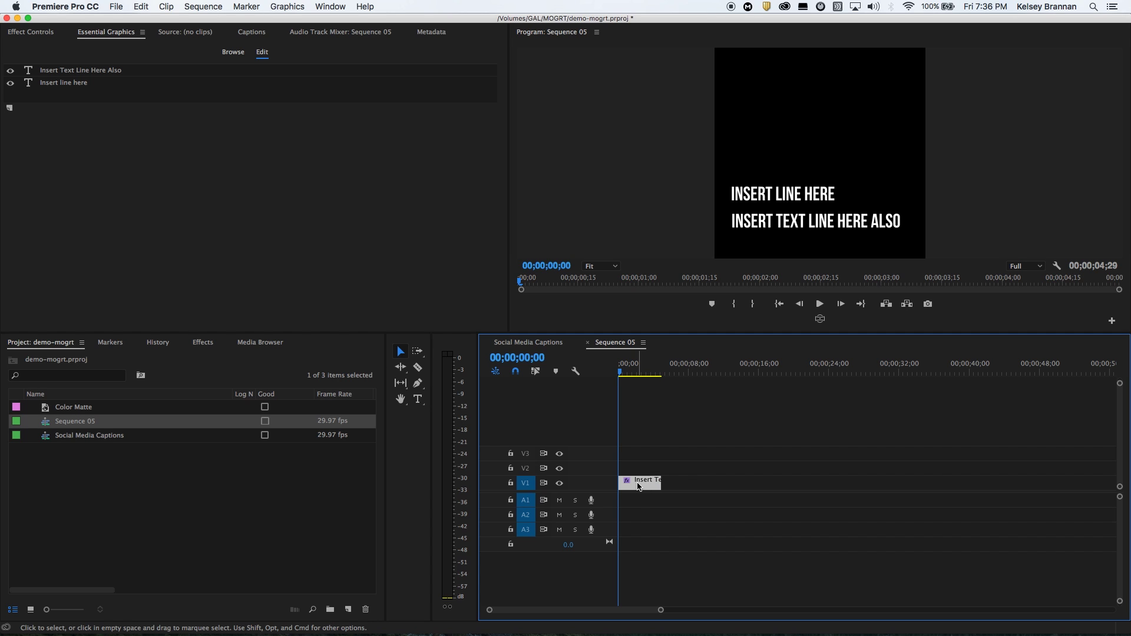
left_click_drag(639, 485, 634, 470)
Step: Place a white Color Matte on V1 at the start of the sequence
left_click(235, 477)
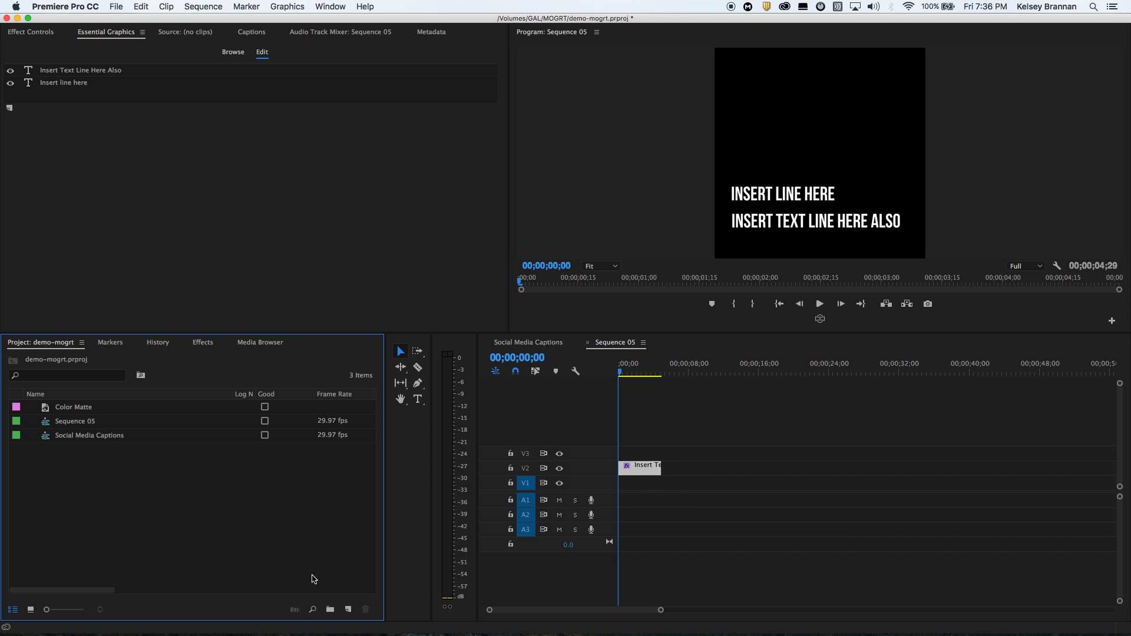
left_click(93, 411)
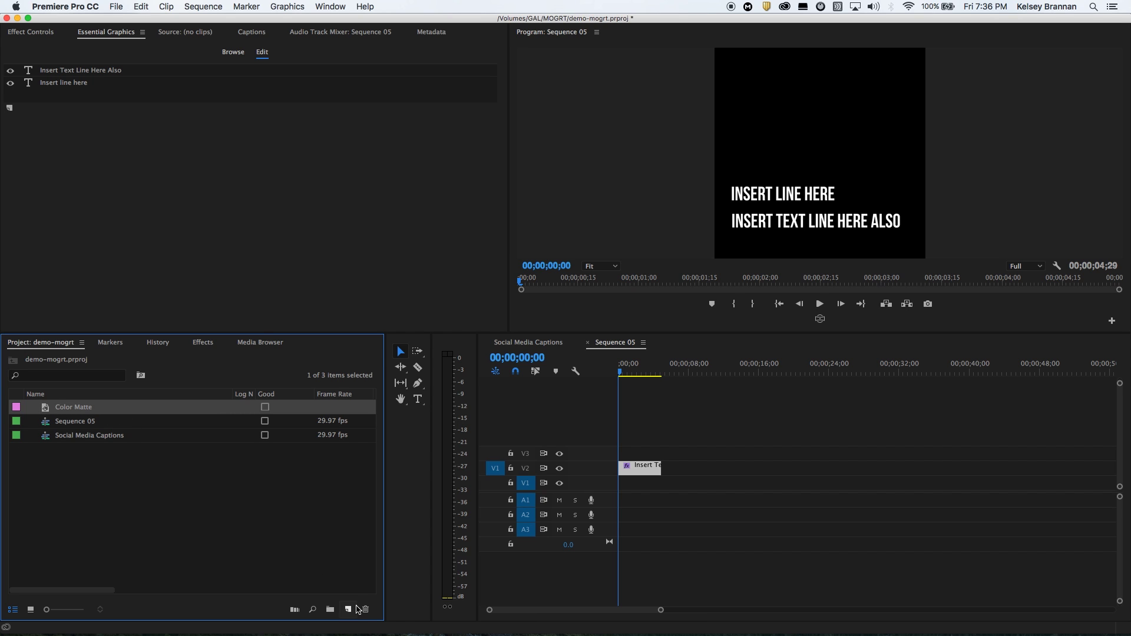
left_click(349, 610)
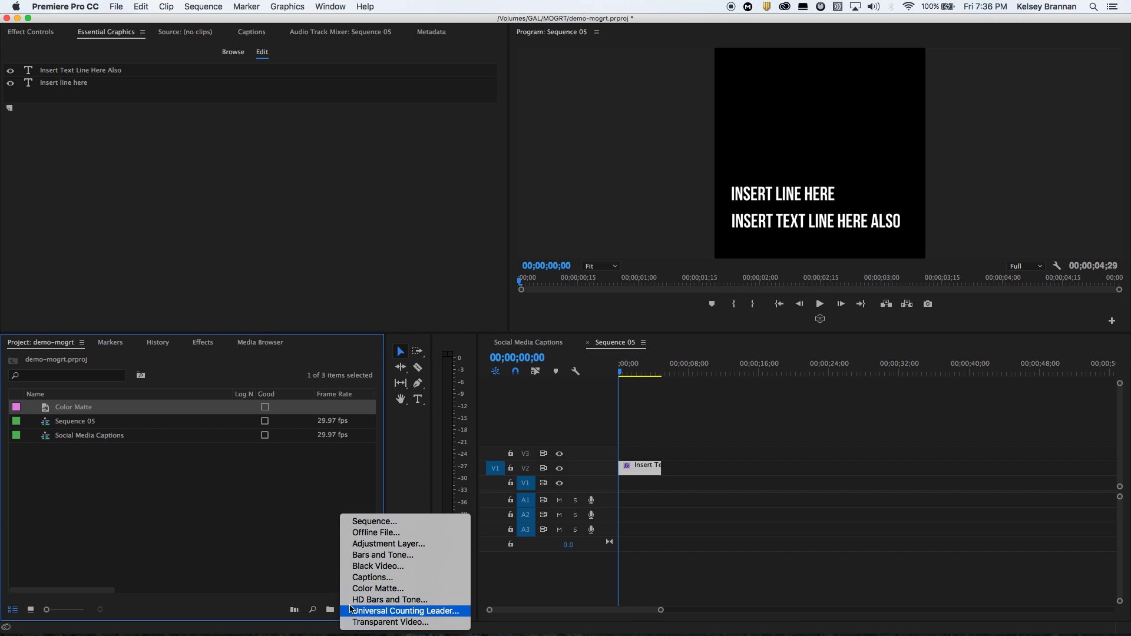
left_click(378, 589)
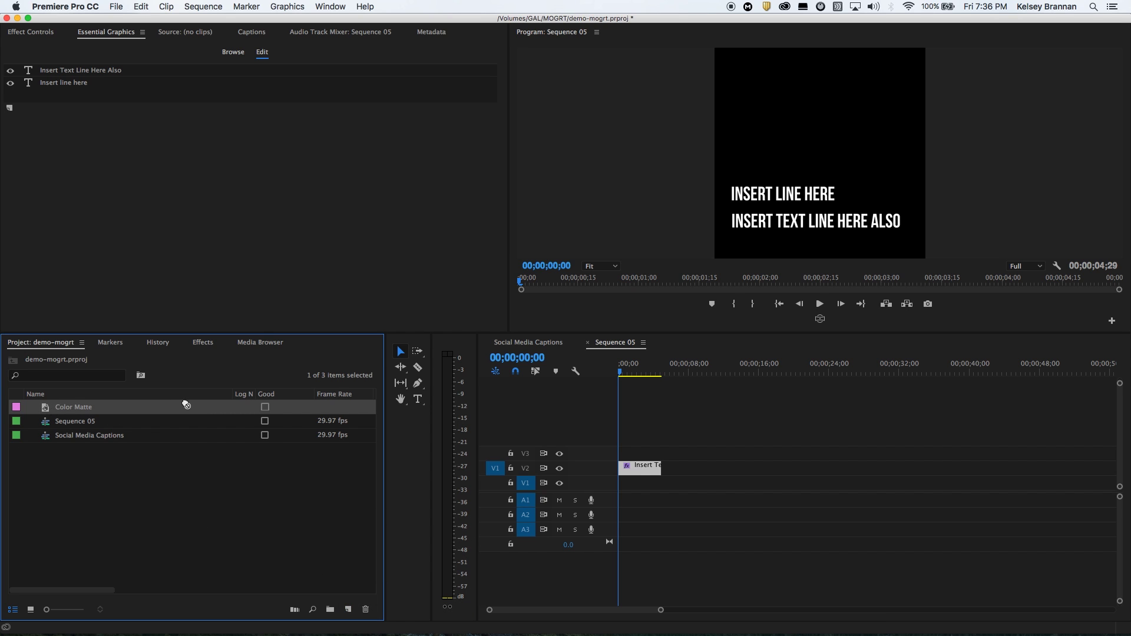
left_click_drag(186, 405, 619, 483)
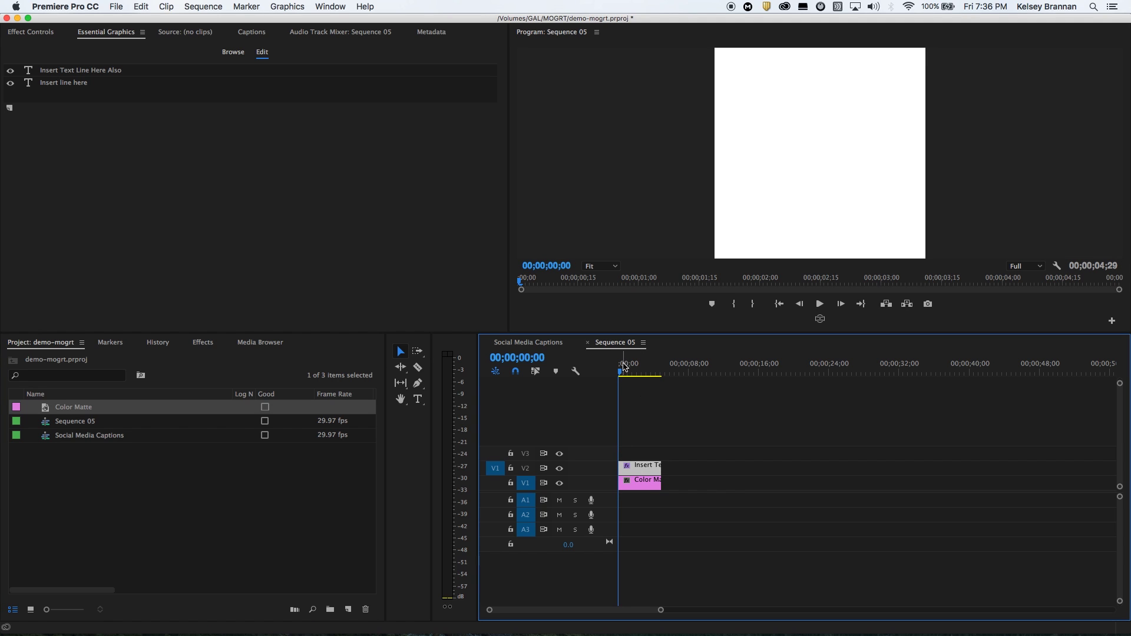
Step: Move the playhead to 00;00;02;00 and place the text caret in the lower caption line
left_click_drag(625, 367, 637, 371)
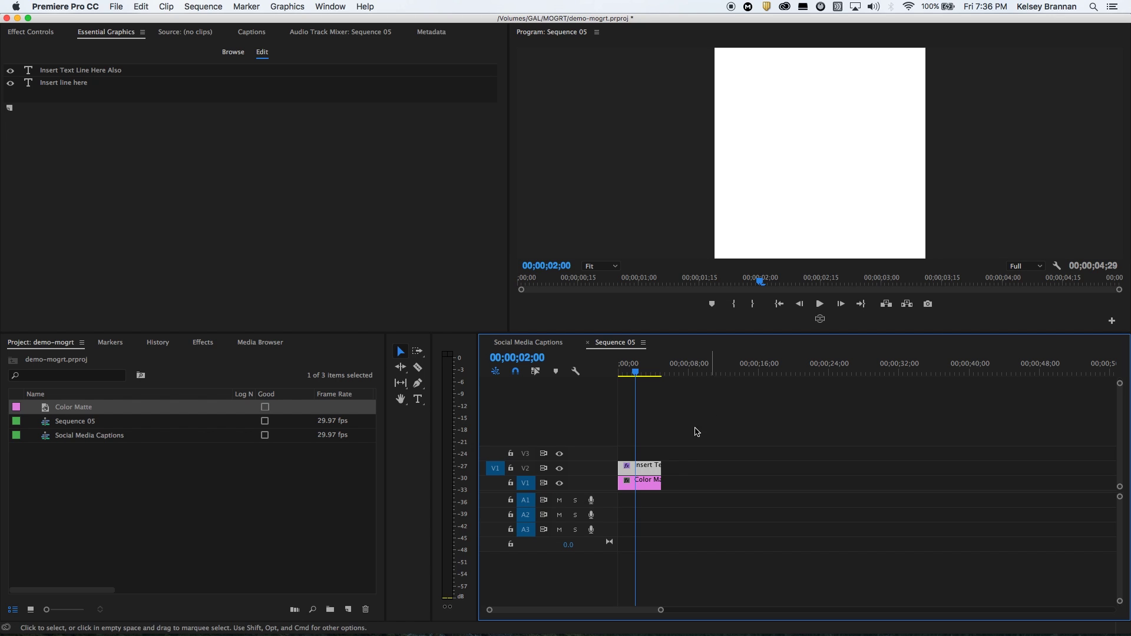
left_click(86, 71)
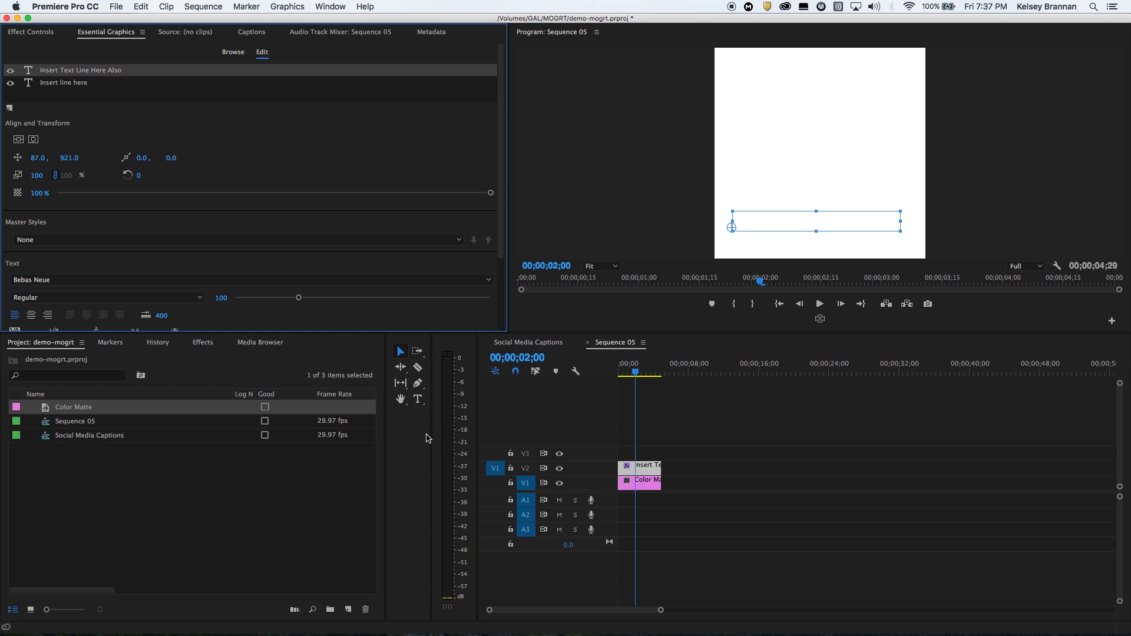
left_click(418, 399)
left_click(763, 217)
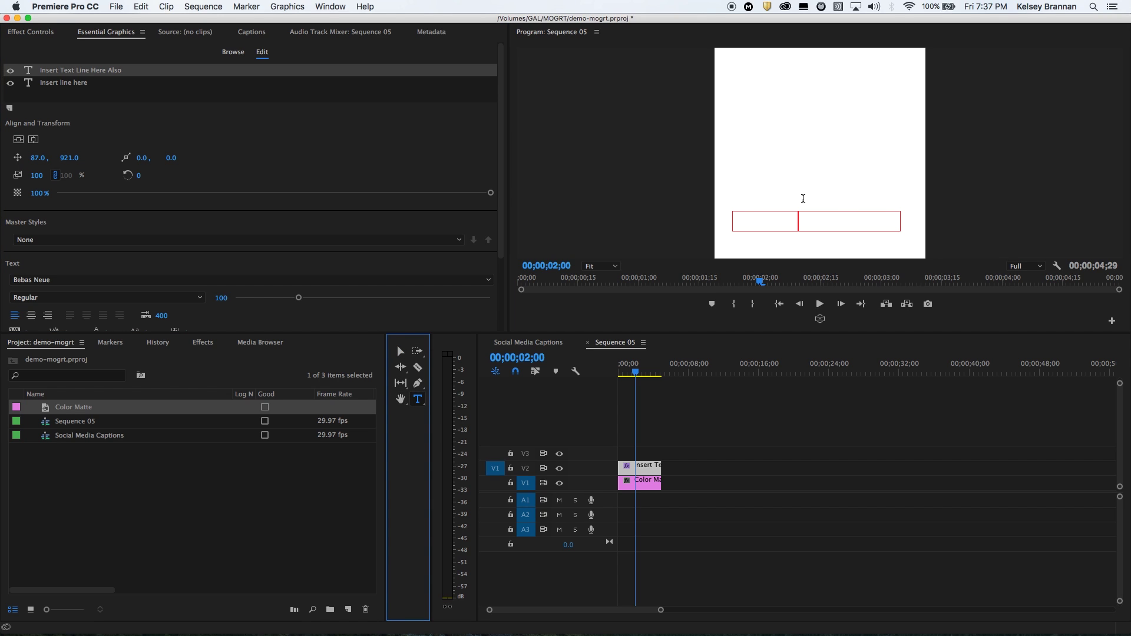
left_click(763, 217)
Step: Fill the lower line INSERT TEXT LINE HERE ALSO with cyan
key("super+a")
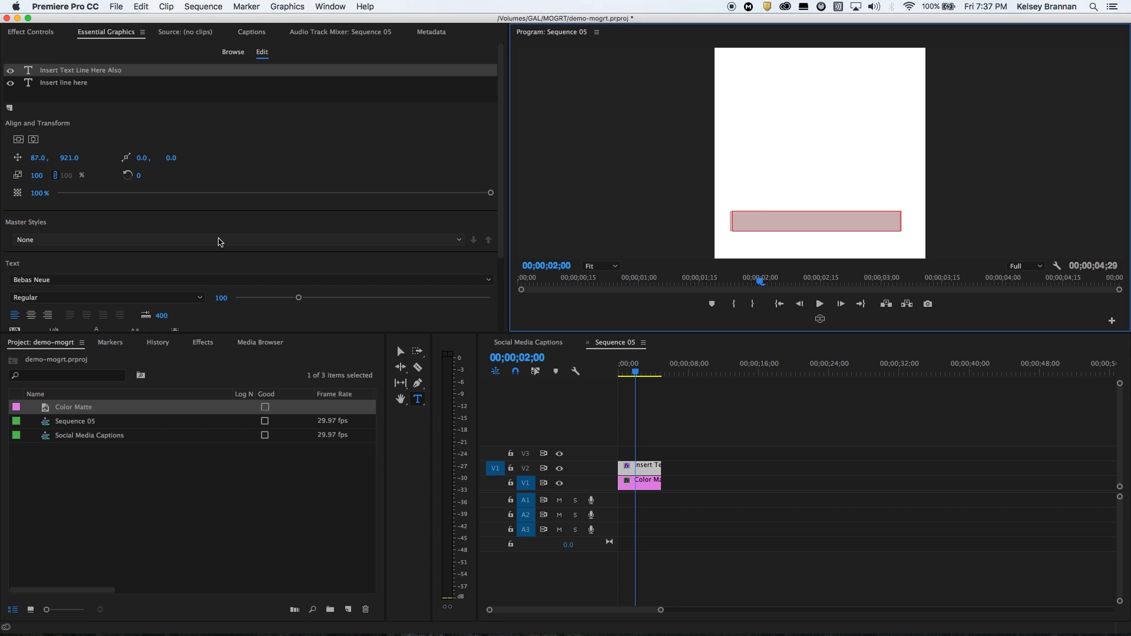
left_click(501, 258)
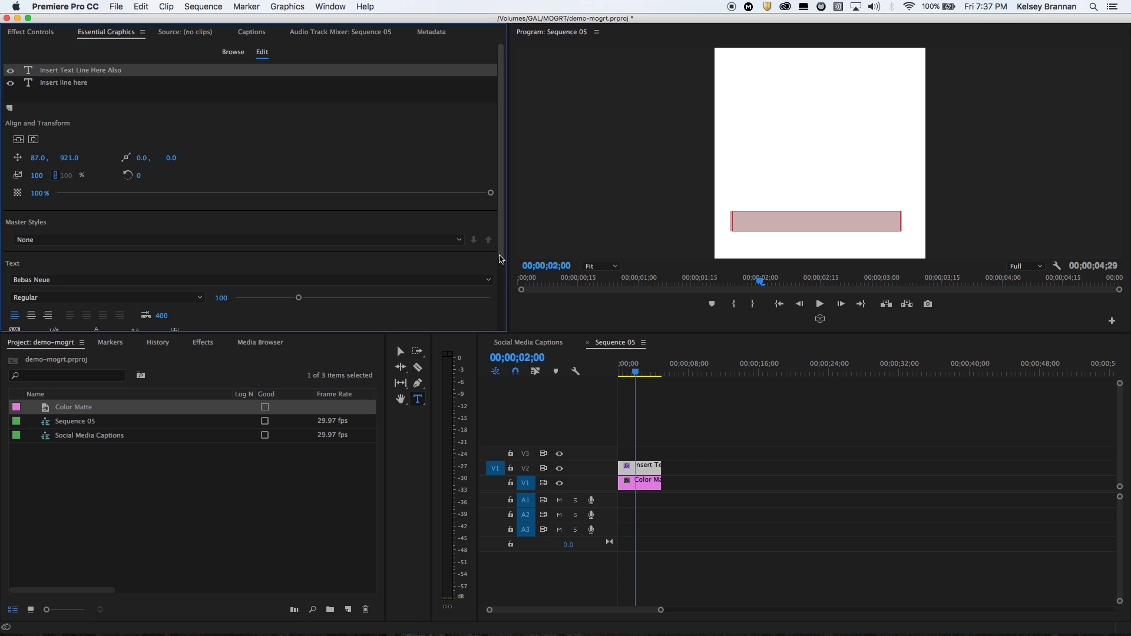
scroll(500, 259, "down", 3)
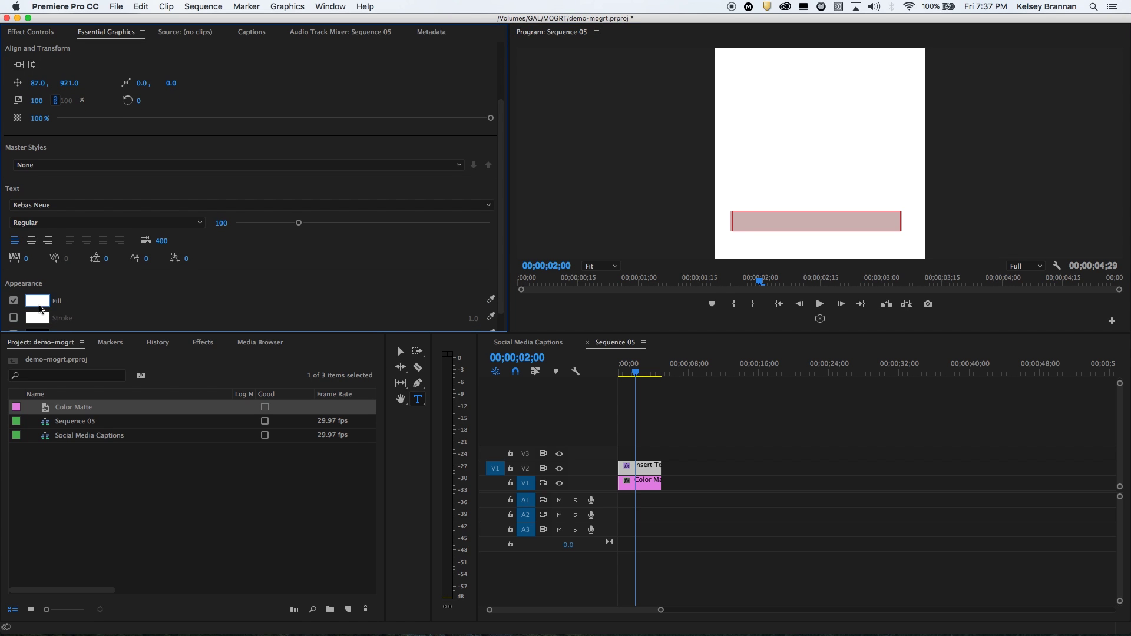
left_click(37, 301)
left_click_drag(594, 264, 595, 237)
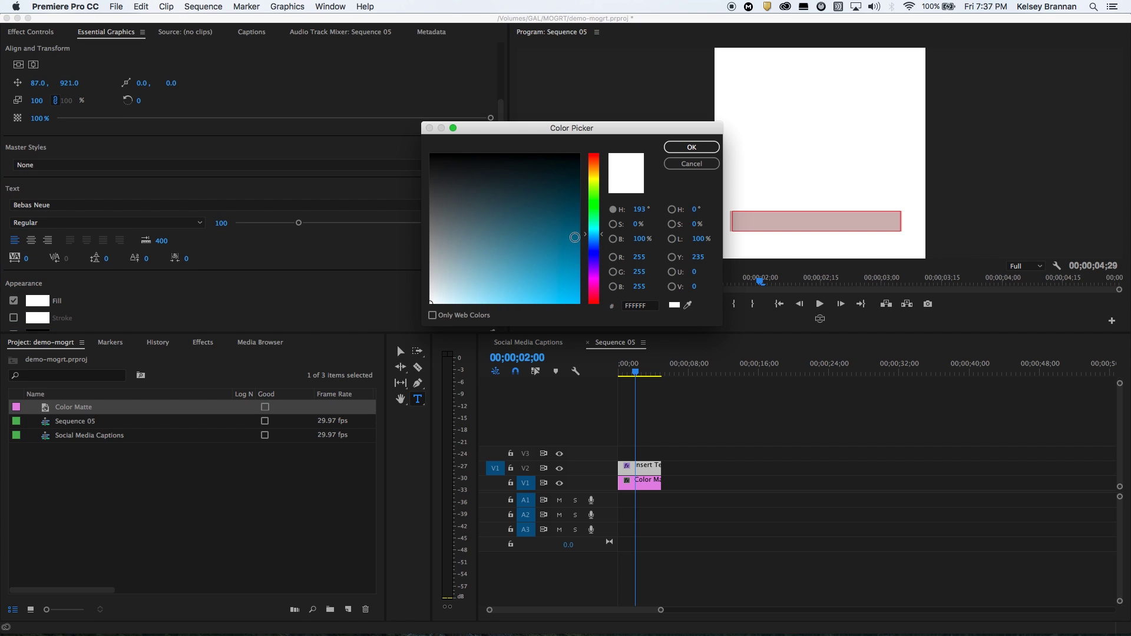
left_click(692, 147)
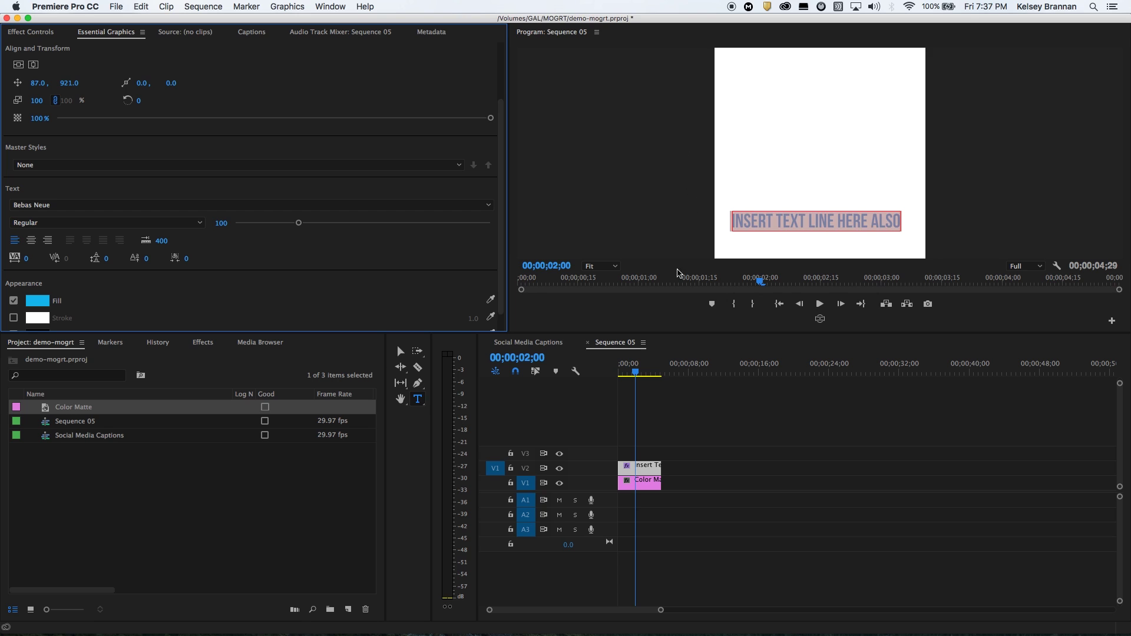
Step: Fill the upper line INSERT LINE HERE with green 59C53A
left_click(645, 484)
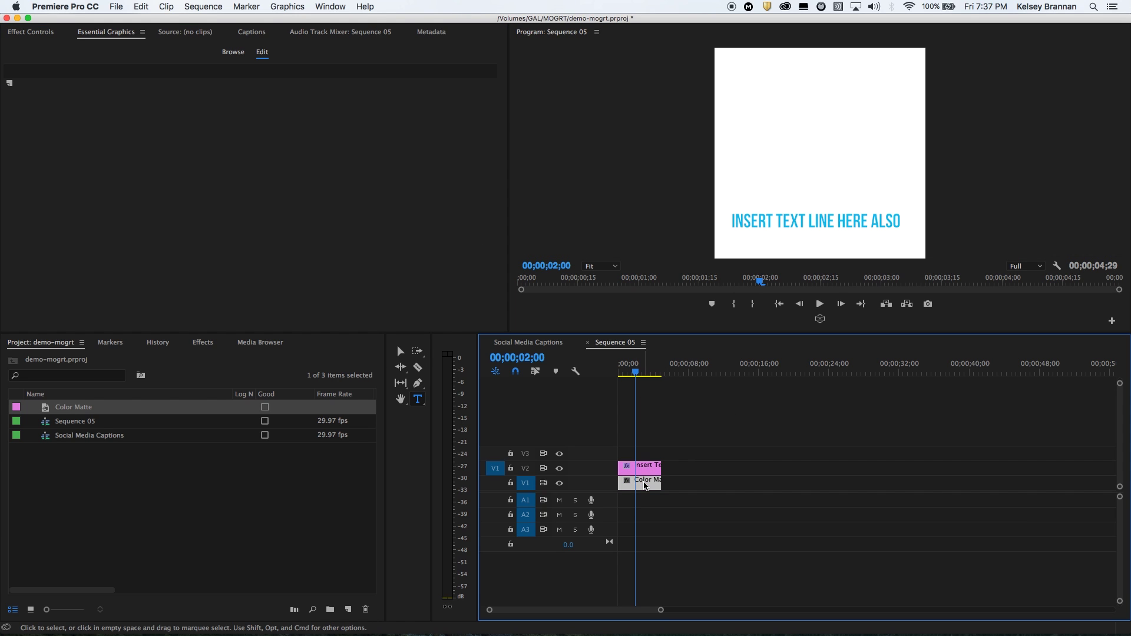
left_click(643, 466)
left_click(105, 72)
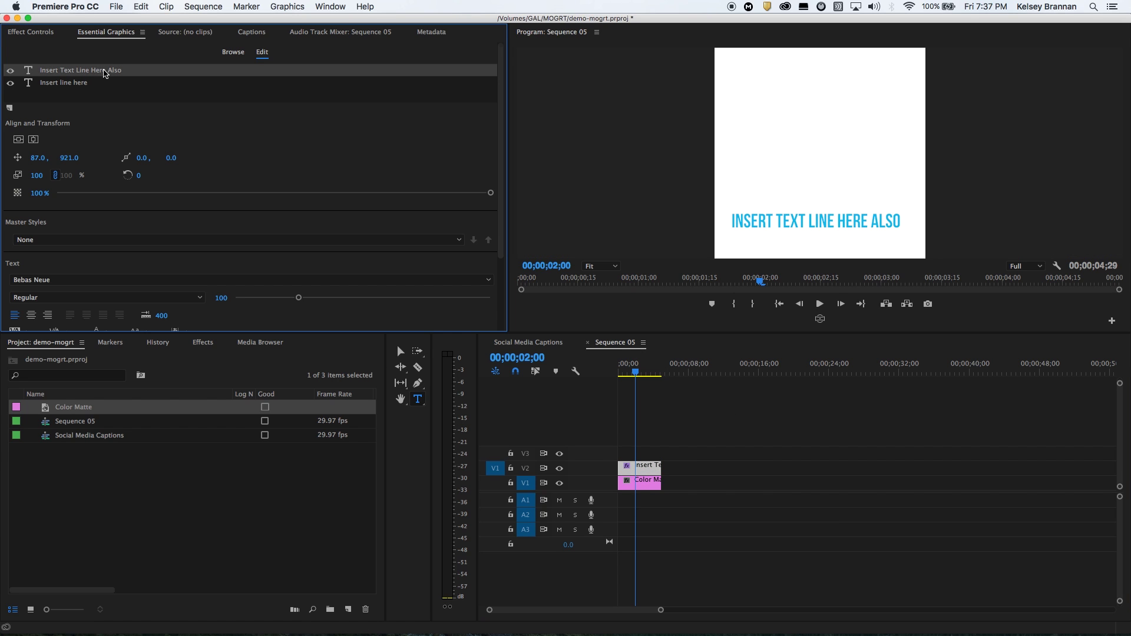
left_click(79, 83)
left_click(766, 195)
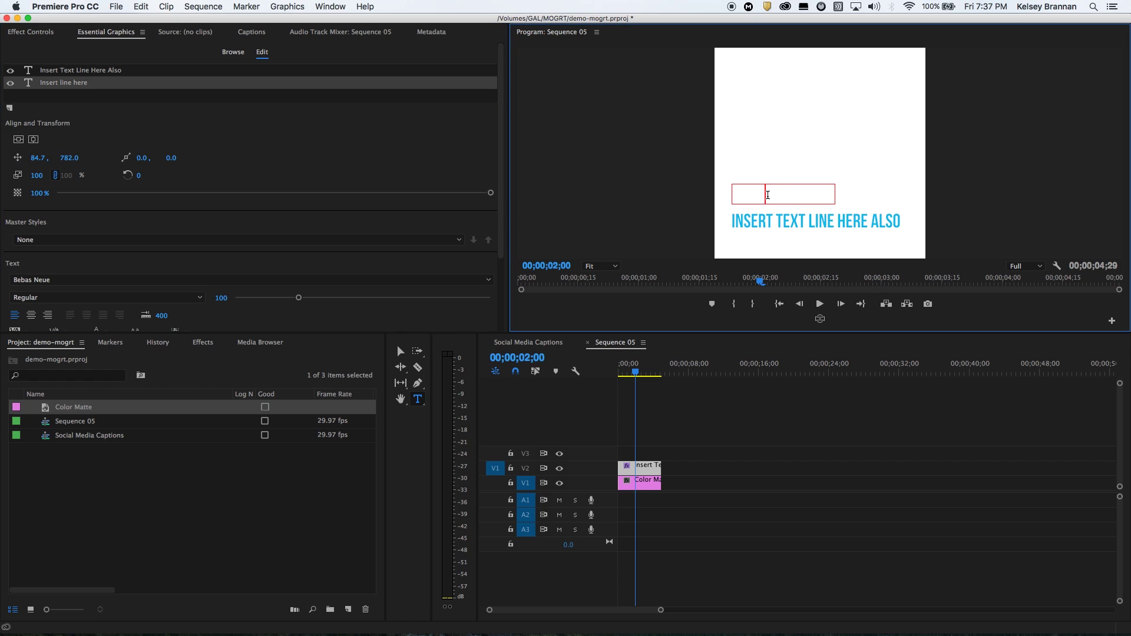
key("super+a")
scroll(498, 230, "down", 3)
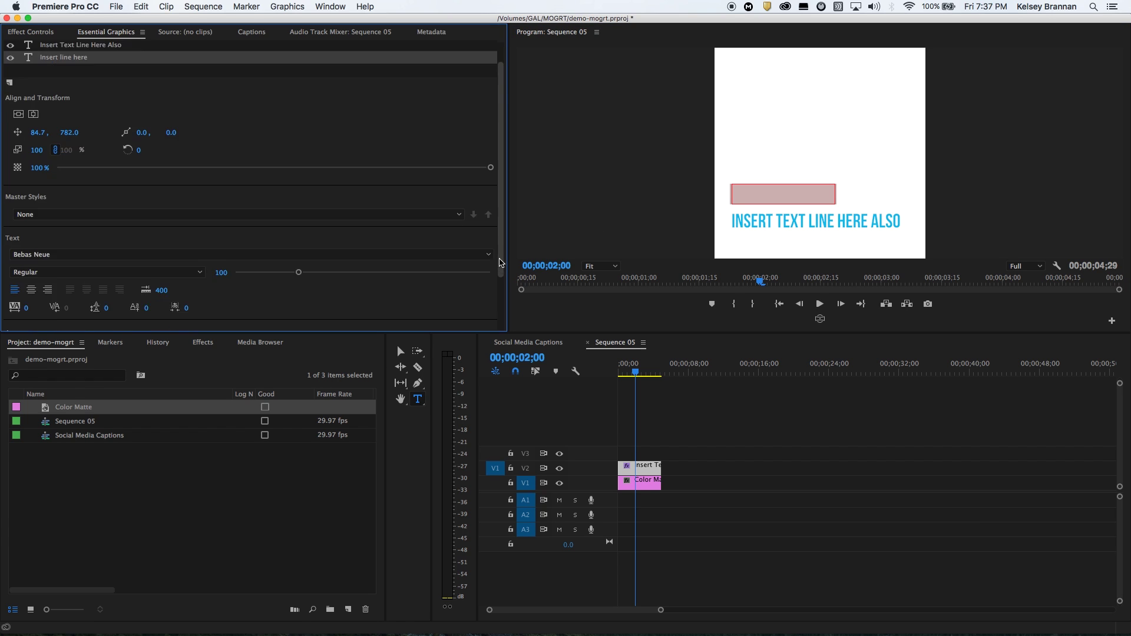
left_click(34, 282)
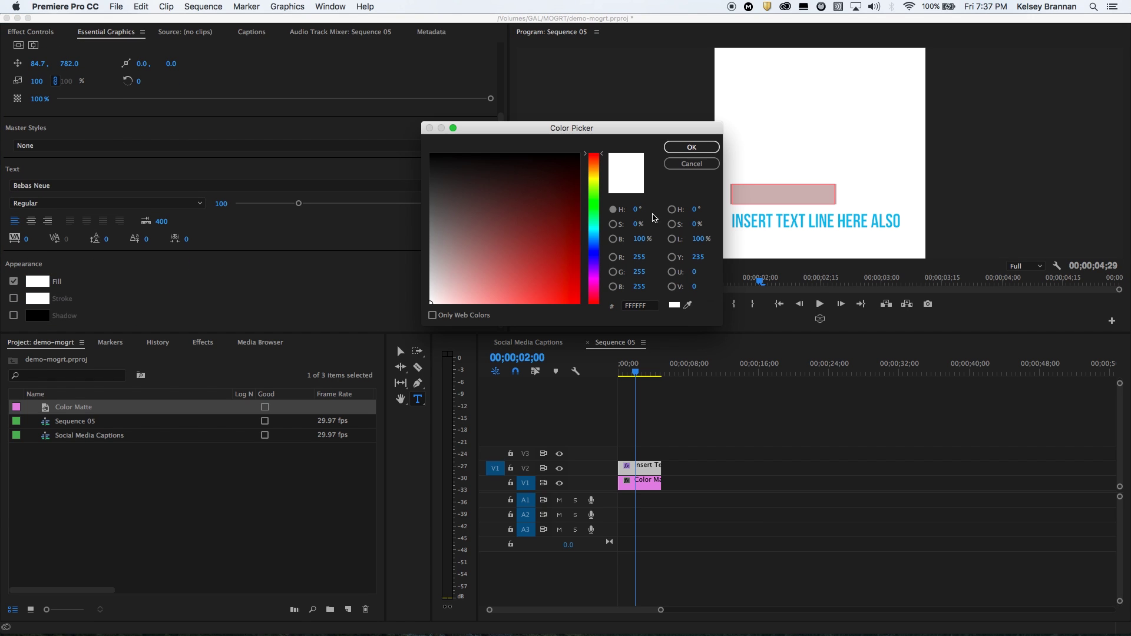
left_click_drag(598, 216, 598, 198)
left_click_drag(536, 246, 536, 269)
left_click(692, 147)
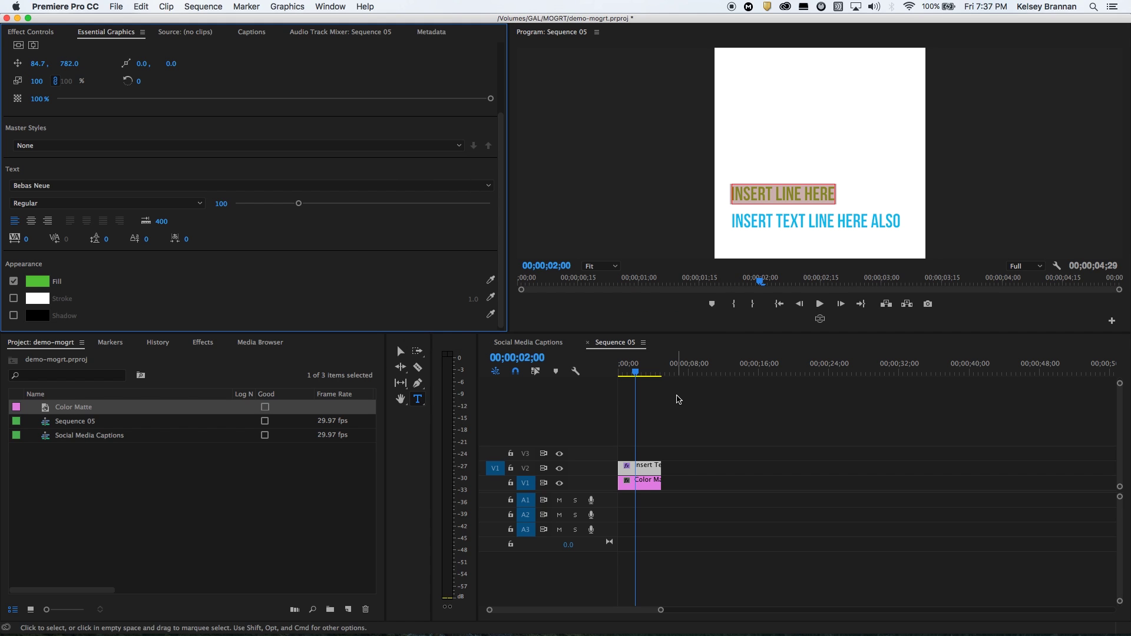
left_click(656, 403)
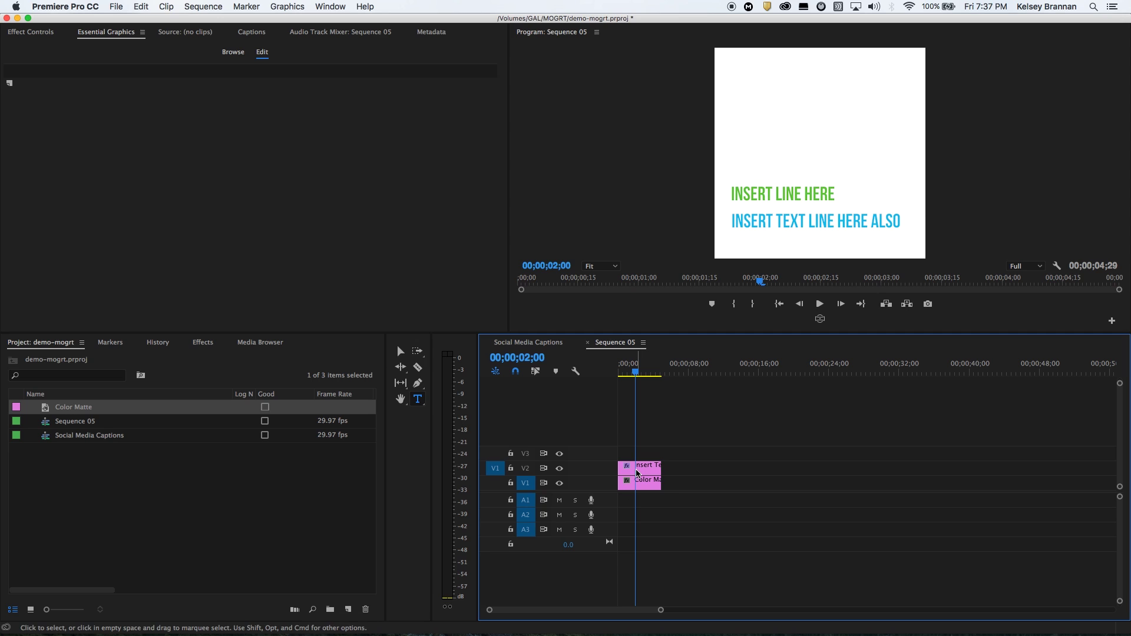
left_click(643, 469)
Step: Add a rectangle layer to the caption graphic with a black fill
left_click(114, 71)
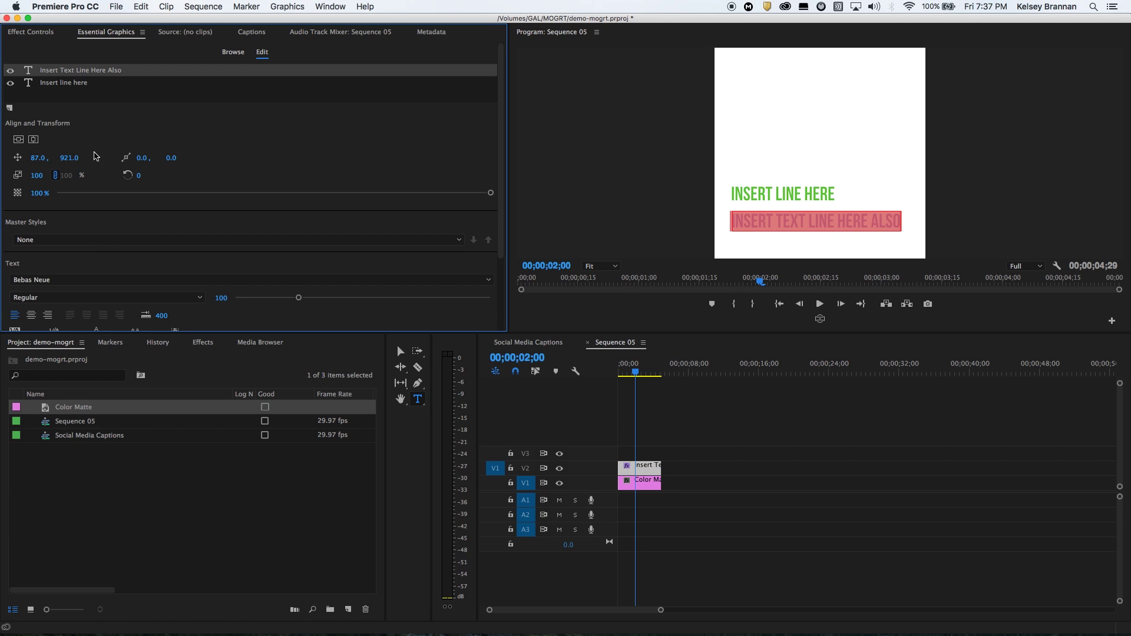
left_click(10, 107)
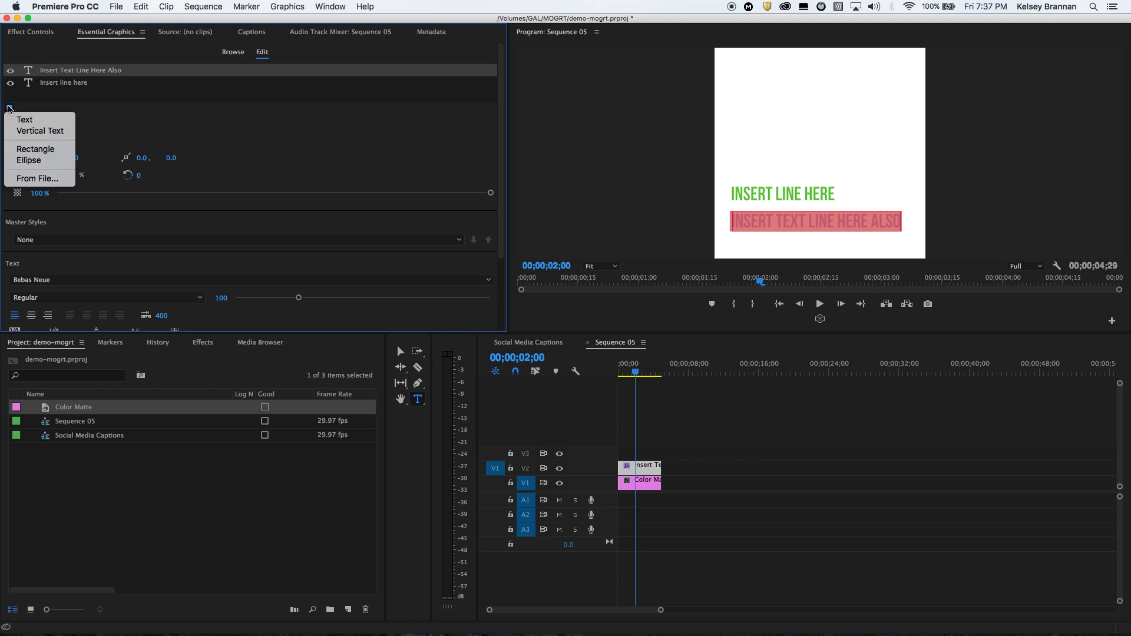
left_click(27, 150)
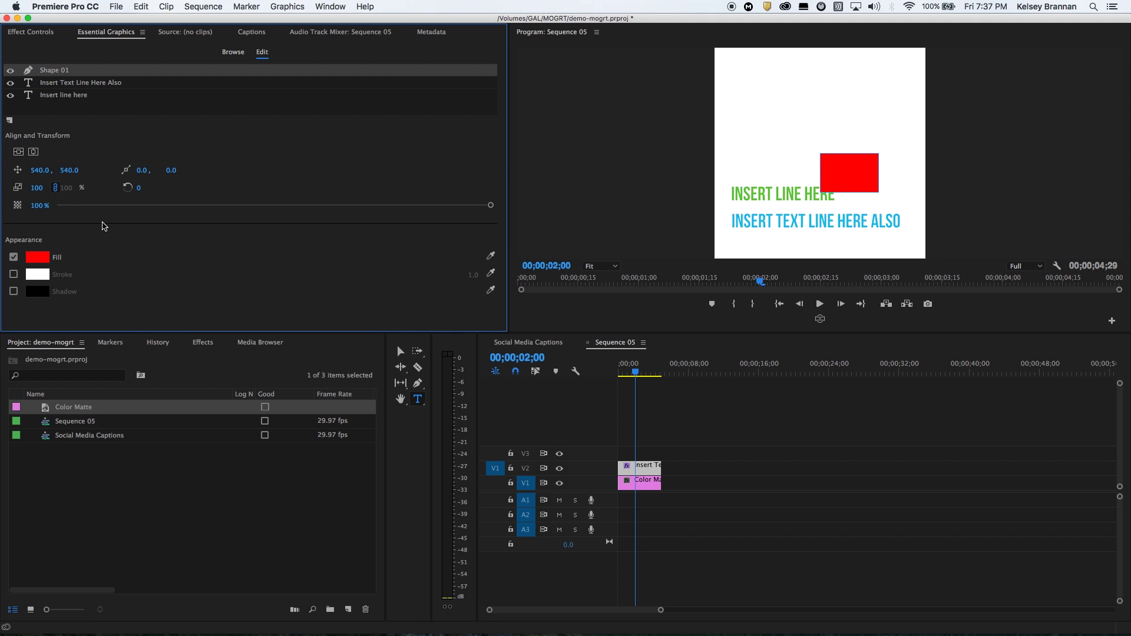
left_click(37, 257)
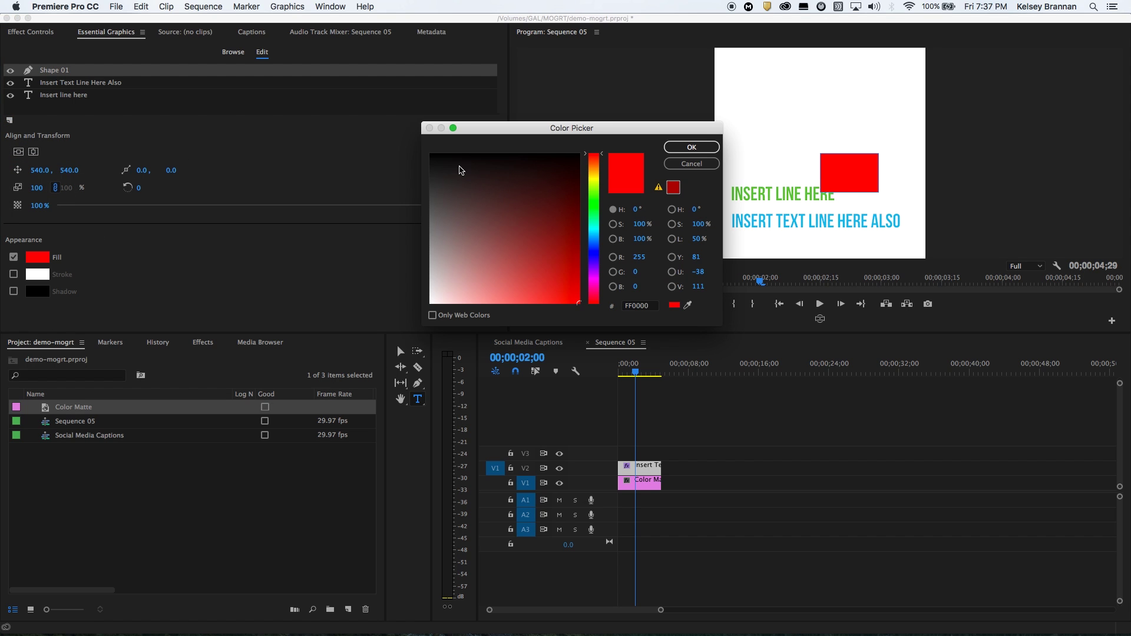
left_click_drag(459, 171, 429, 142)
left_click(692, 147)
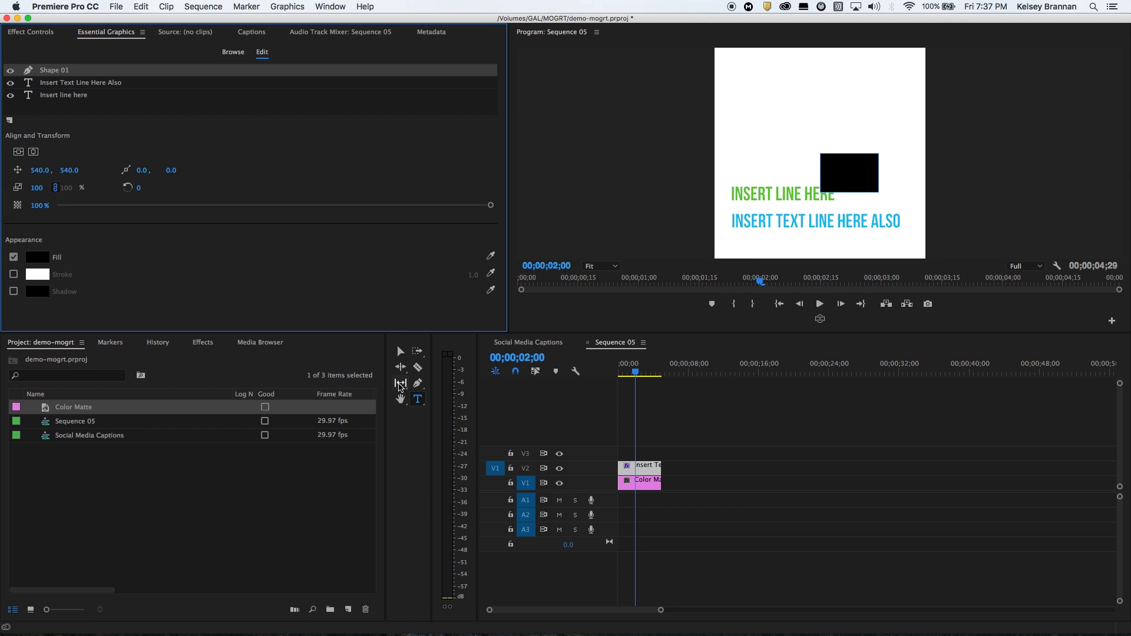
Step: Position the black rectangle over the green line's start and move Shape 01 beneath the text layers
left_click(401, 351)
left_click_drag(837, 180, 745, 185)
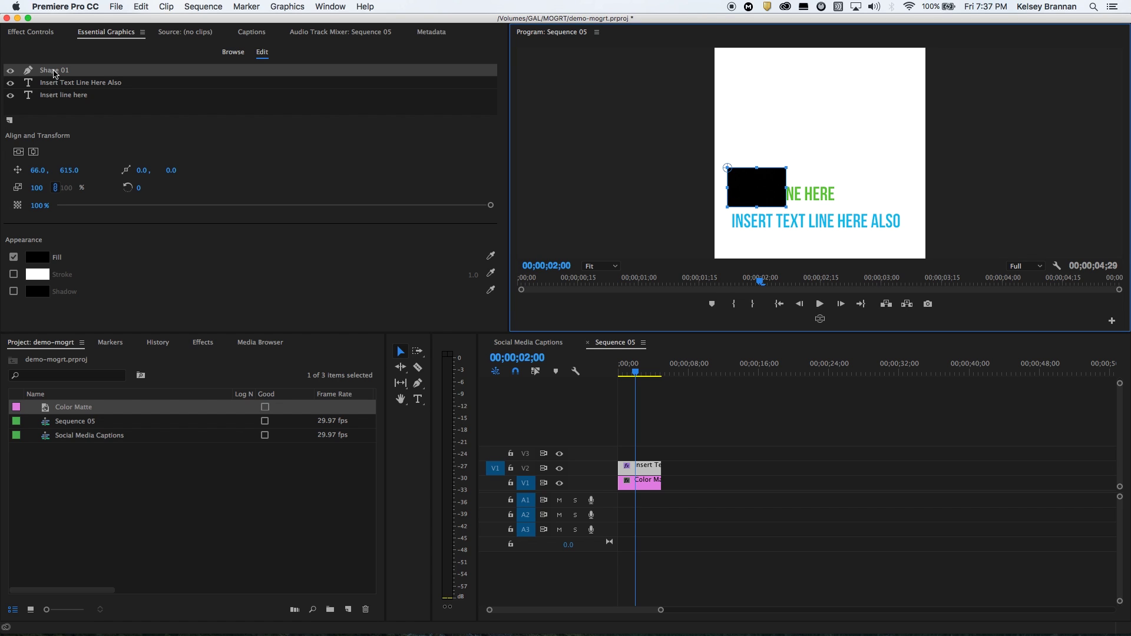
left_click_drag(53, 72, 58, 105)
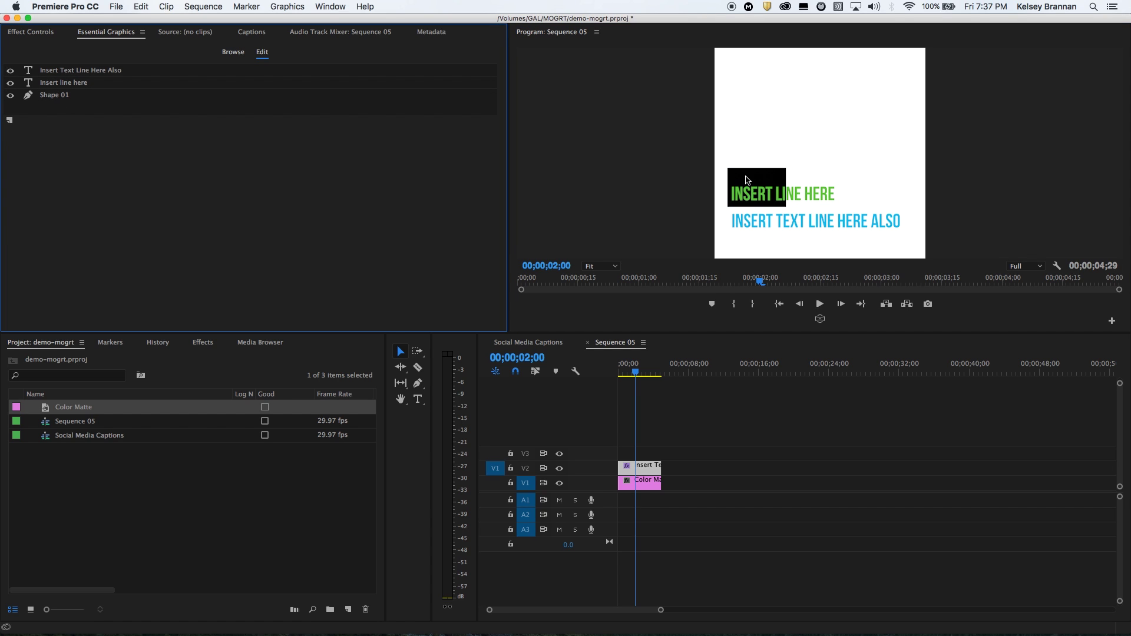
left_click(747, 180)
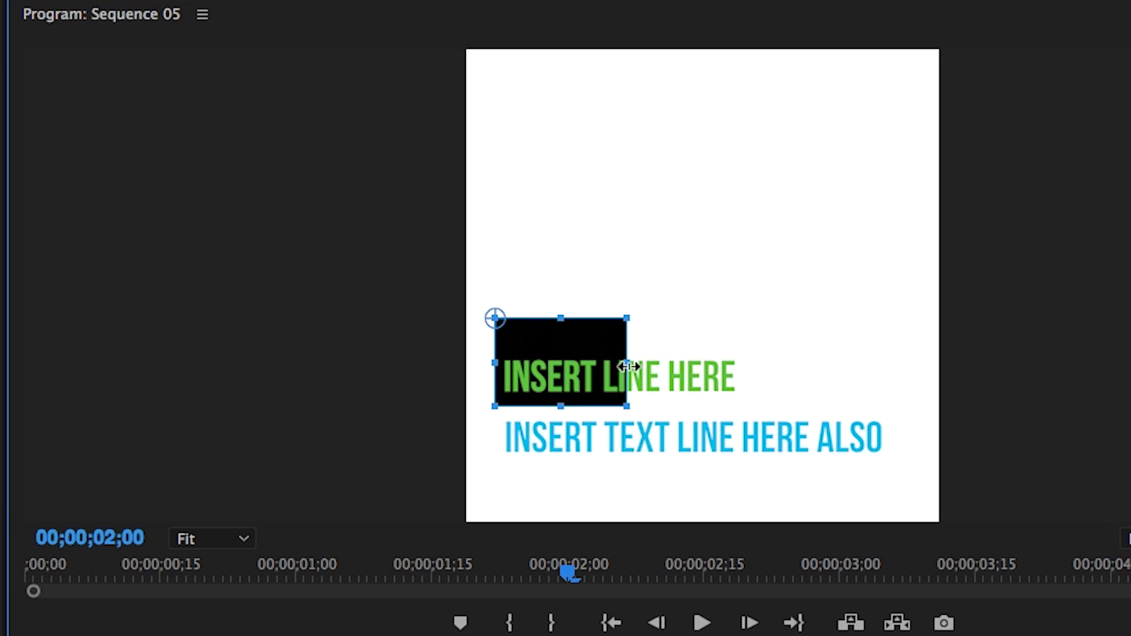
Step: Resize the black box to fit behind the green INSERT LINE HERE line
left_click_drag(786, 187, 852, 193)
left_click_drag(774, 376, 764, 375)
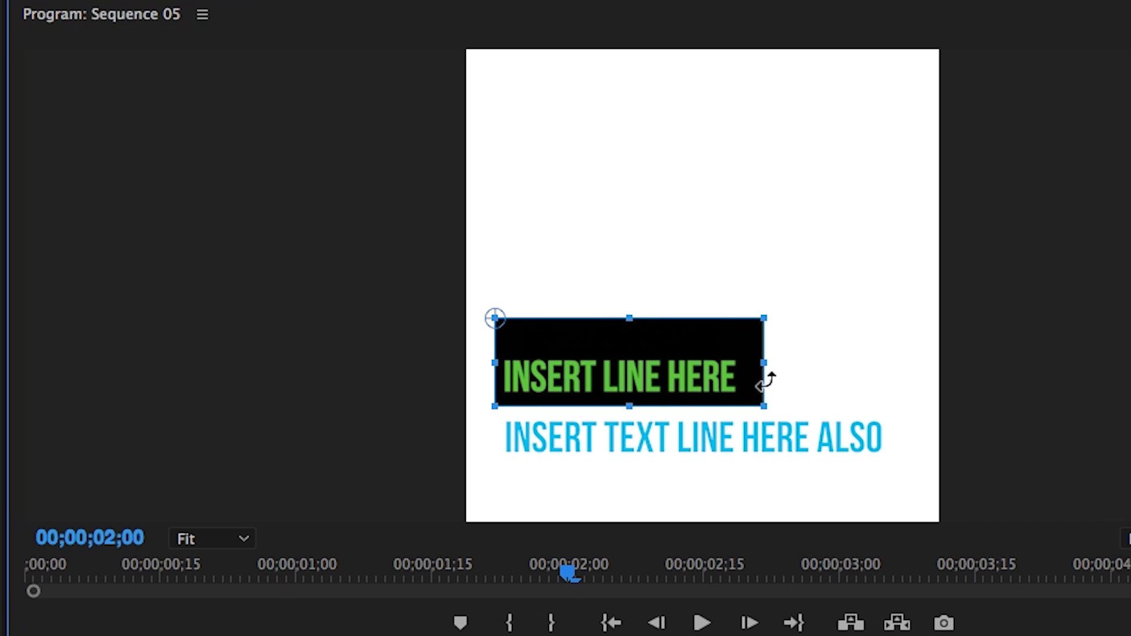
left_click_drag(628, 323, 632, 340)
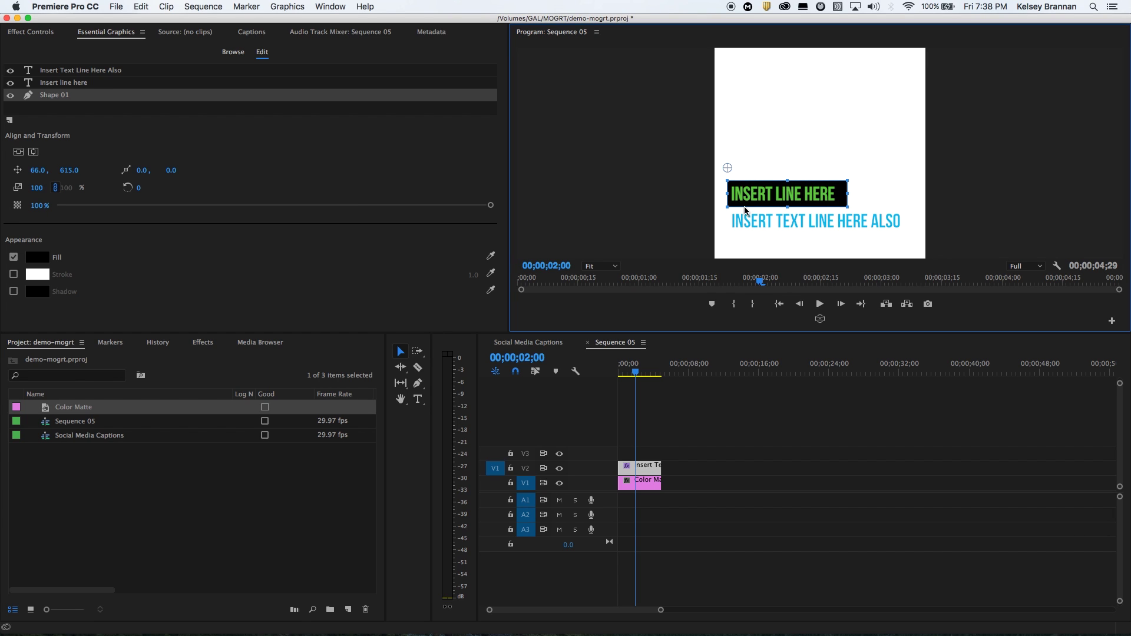
Step: Duplicate the black bar and stretch the copy under all of INSERT TEXT LINE HERE ALSO
right_click(53, 97)
left_click(71, 172)
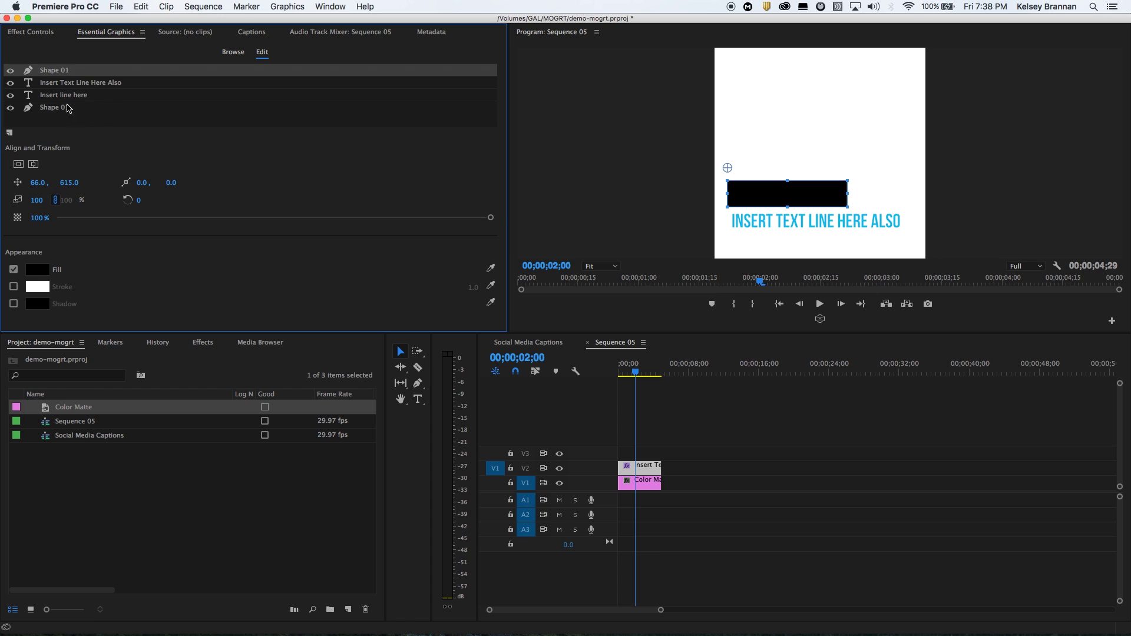
left_click_drag(57, 72, 65, 103)
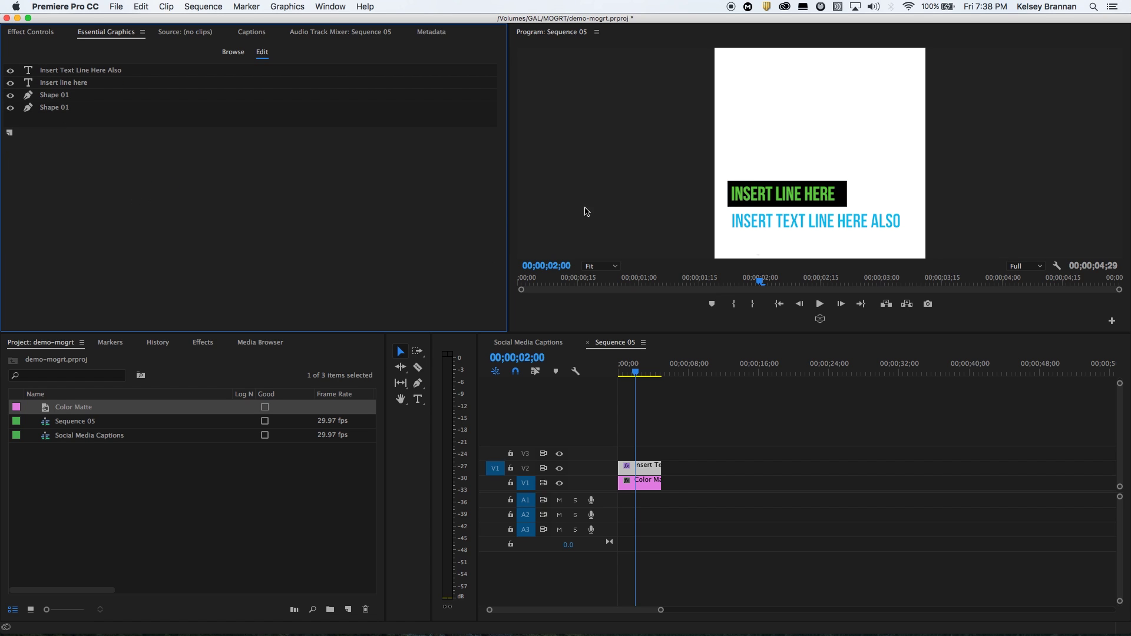
left_click(842, 195)
left_click_drag(844, 191, 843, 217)
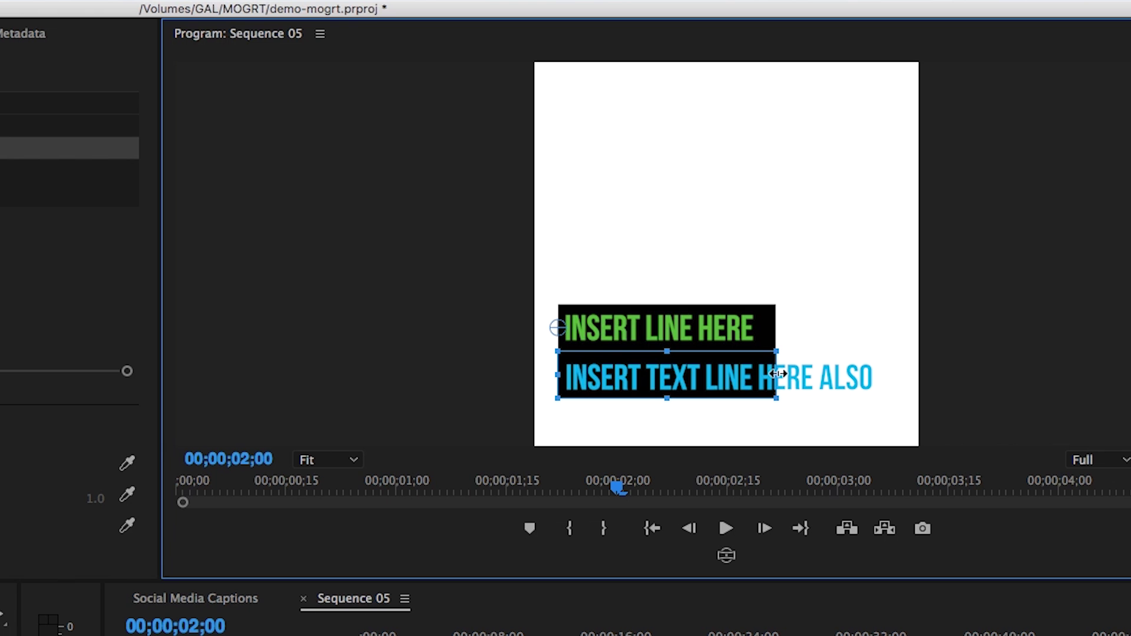
left_click_drag(848, 219, 910, 216)
left_click_drag(889, 369, 894, 369)
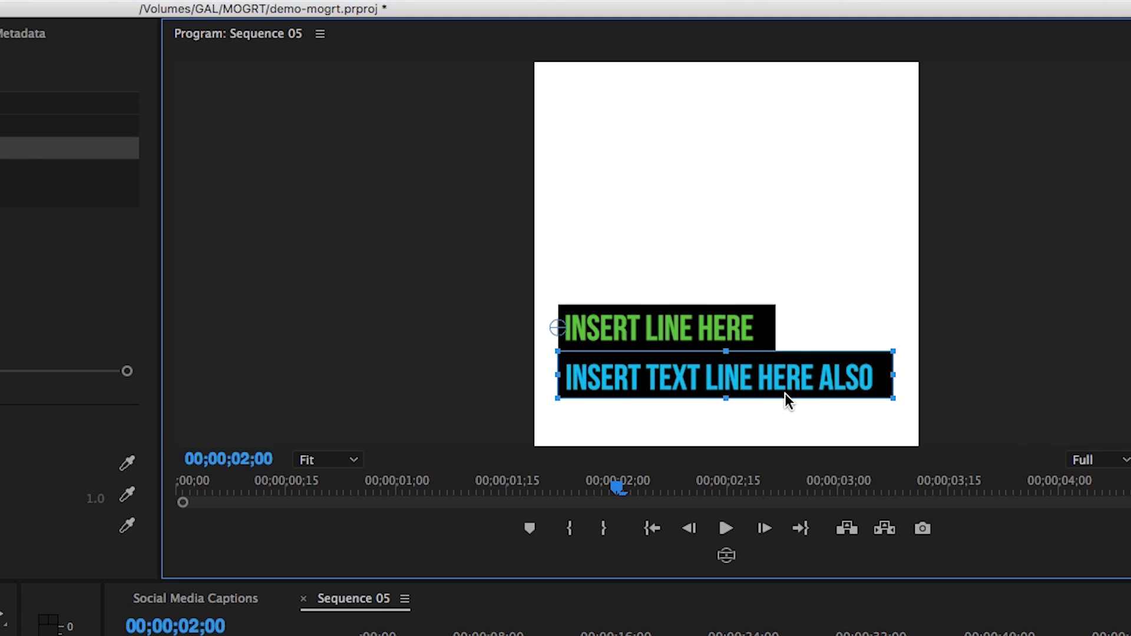
left_click(757, 327)
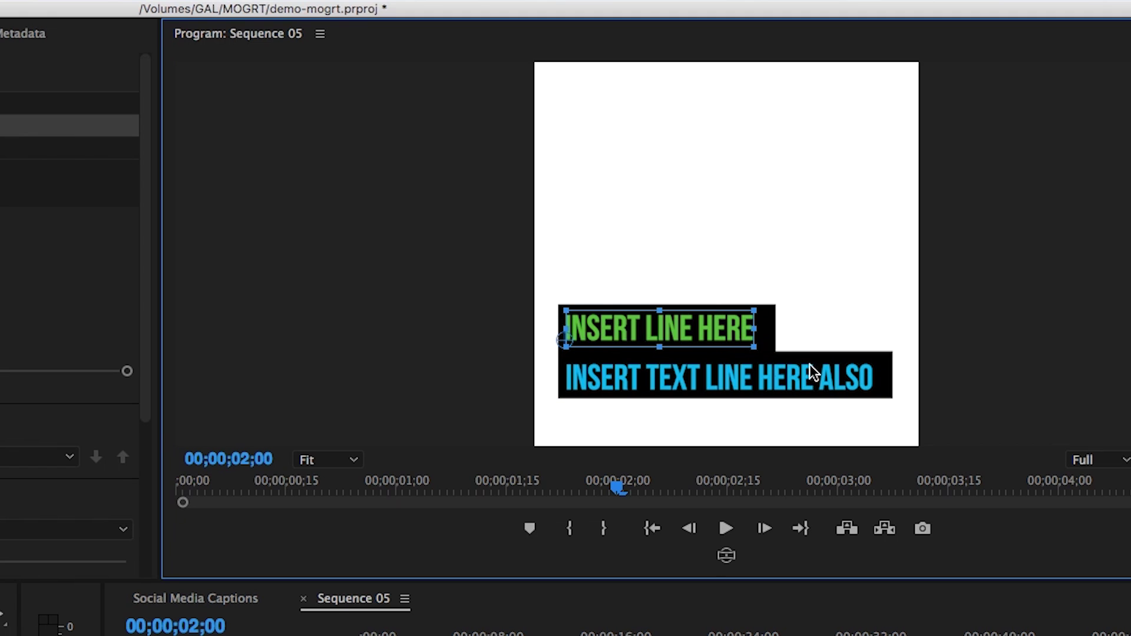
left_click(883, 384)
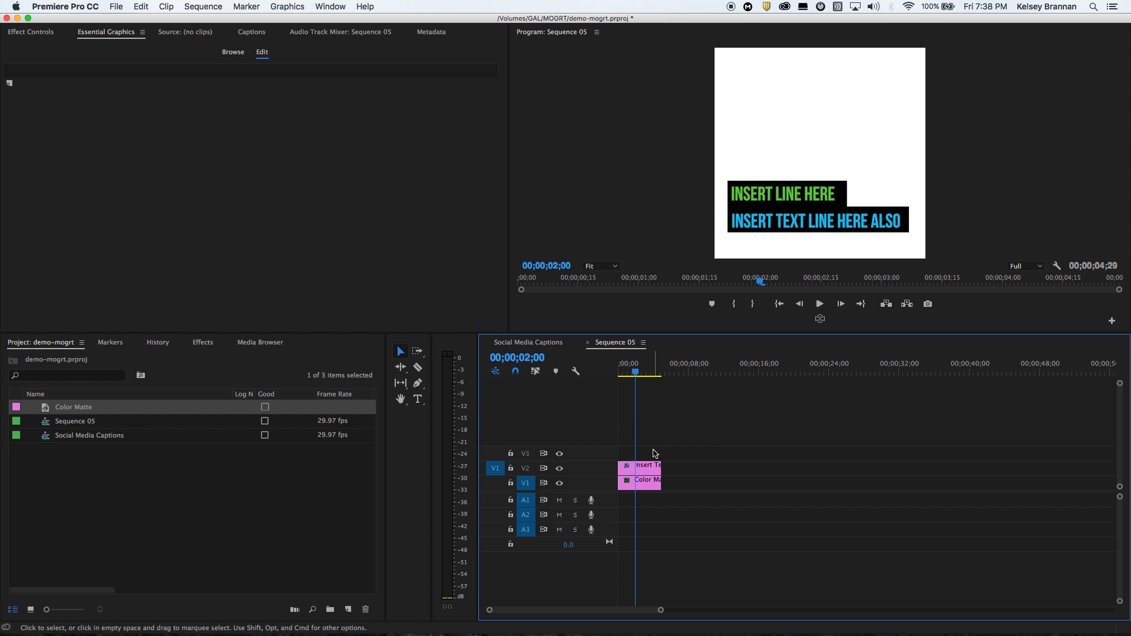
Step: Select the caption clip and browse its Shape and Text layers in Effect Controls
left_click(650, 471)
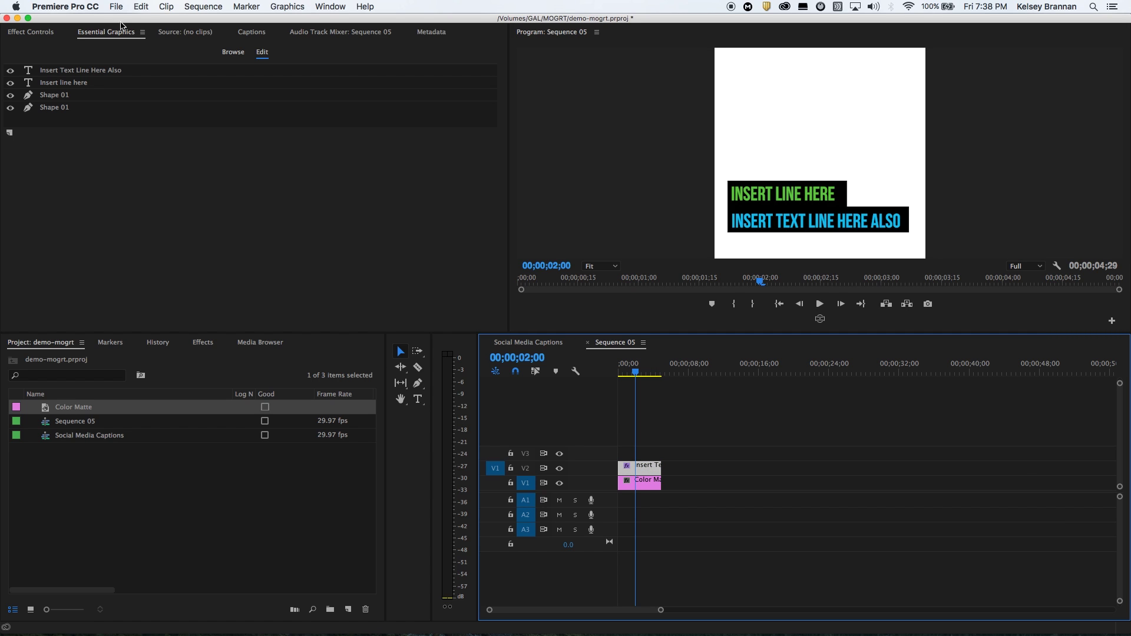
left_click(60, 70)
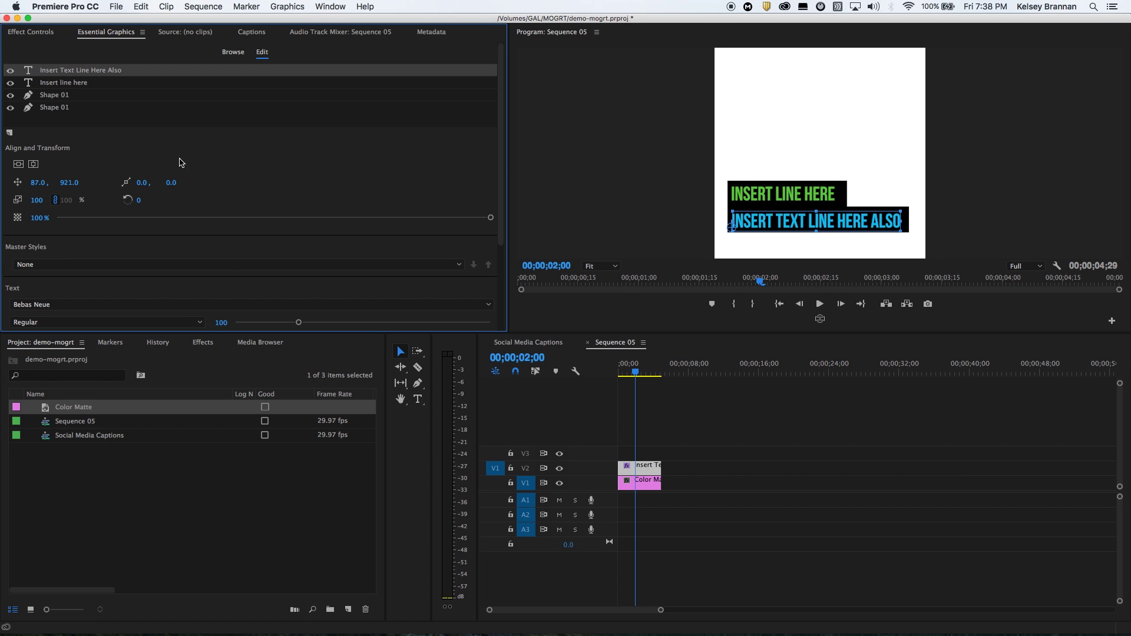
scroll(500, 174, "down", 5)
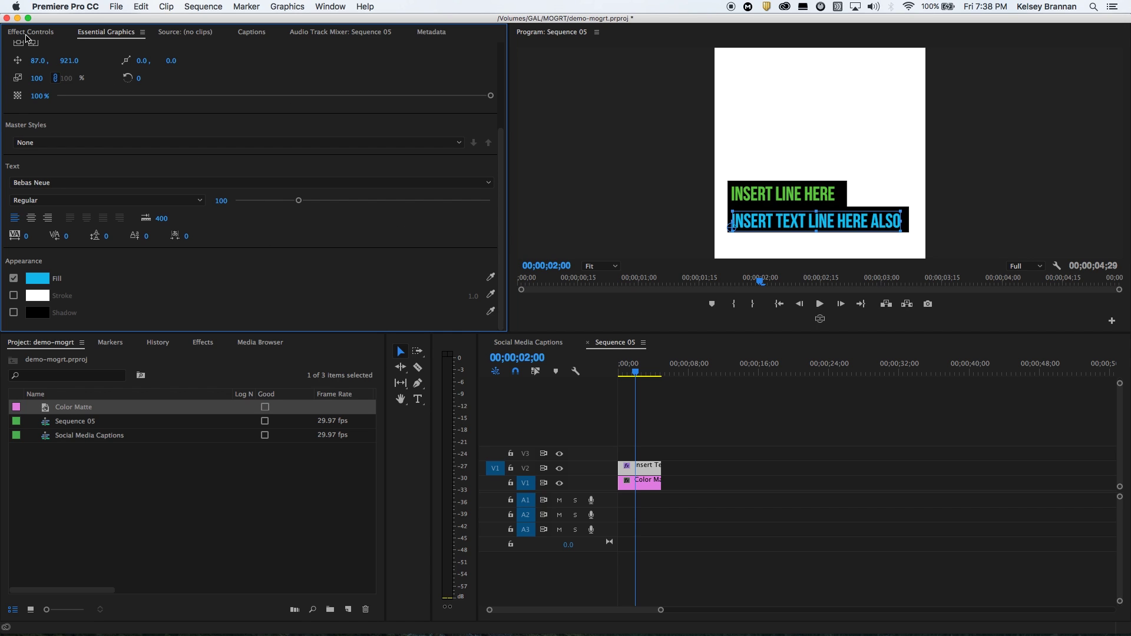
left_click(29, 32)
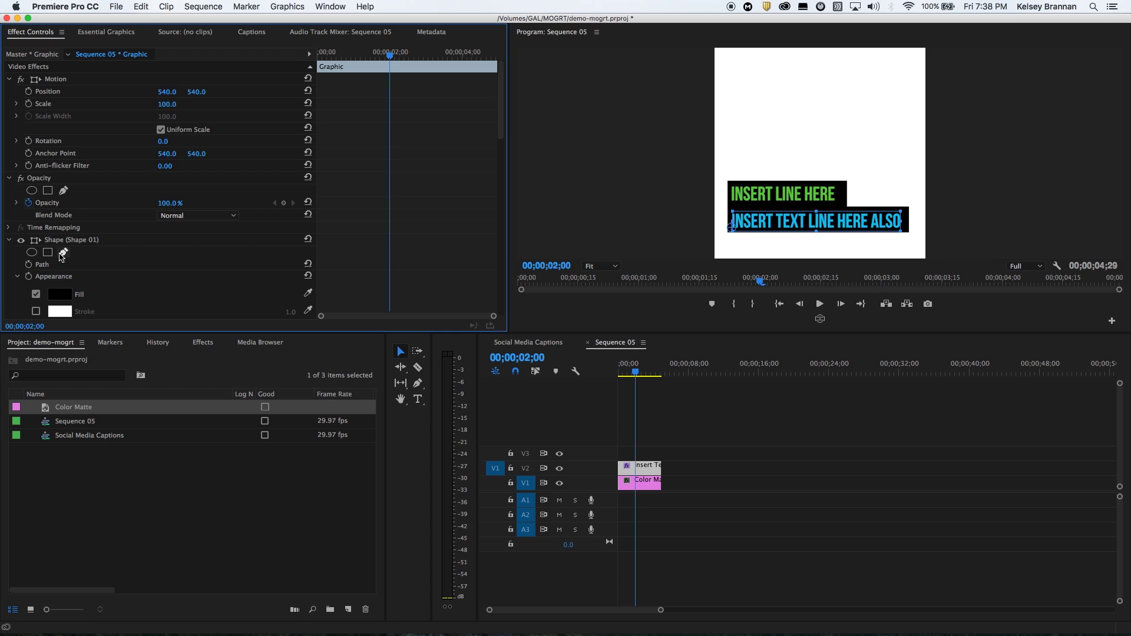
scroll(471, 147, "down", 4)
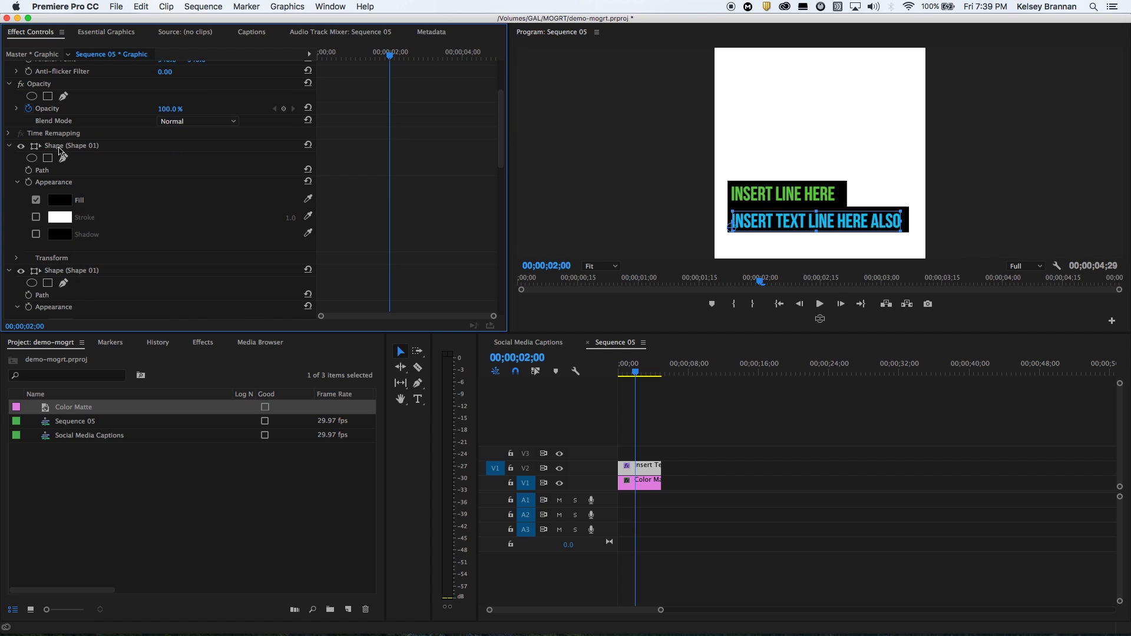
left_click(84, 272)
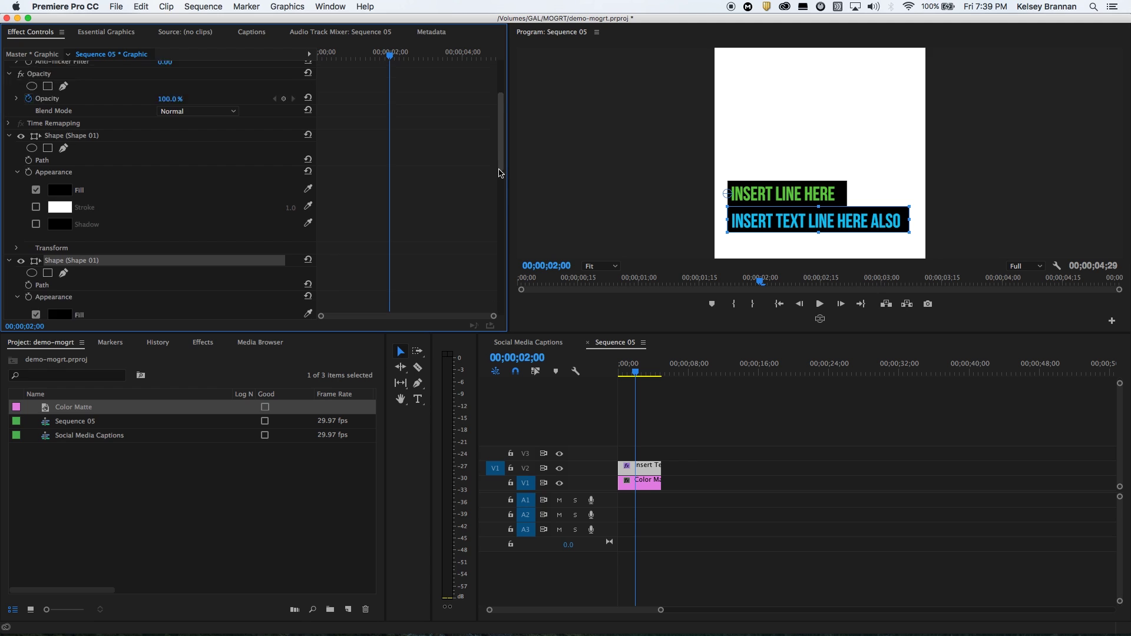
scroll(501, 177, "down", 4)
left_click(95, 174)
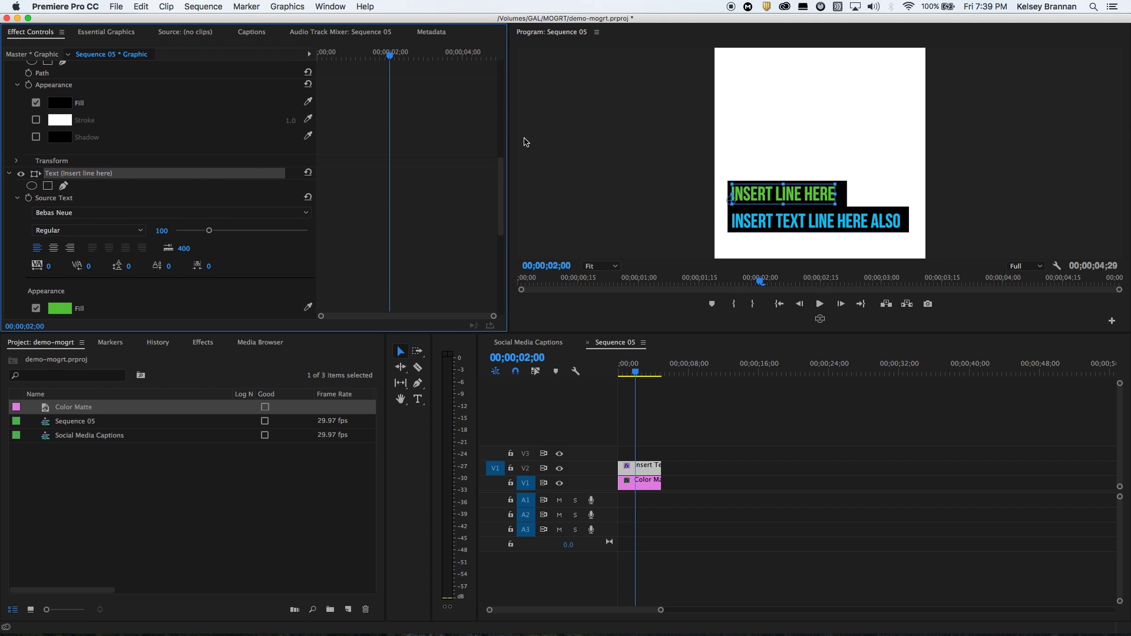
scroll(504, 212, "down", 3)
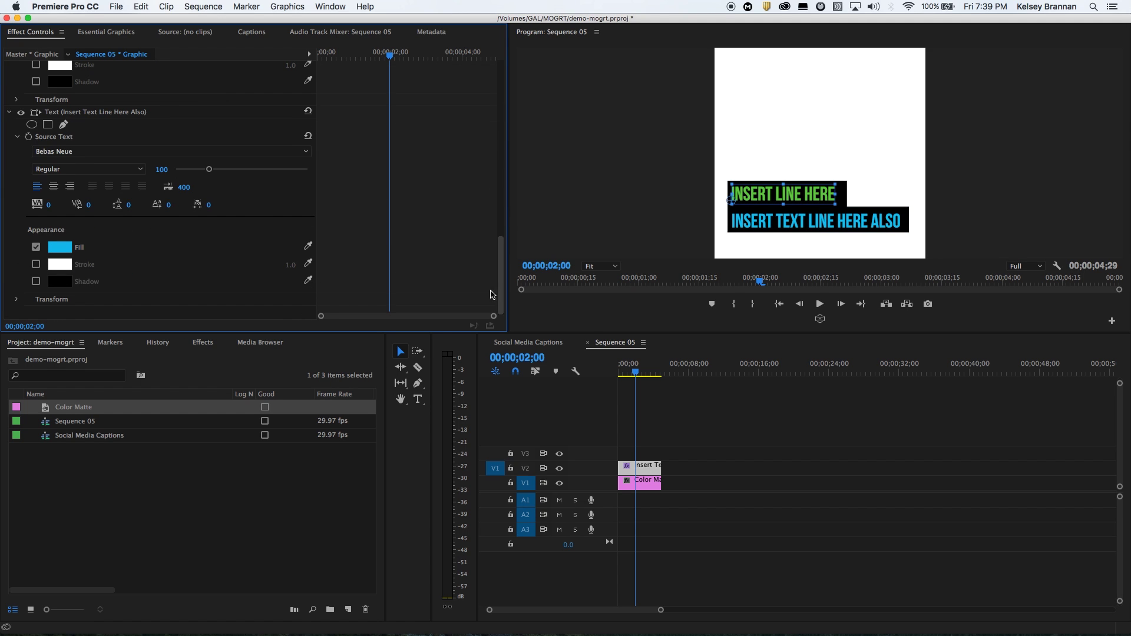
left_click(66, 113)
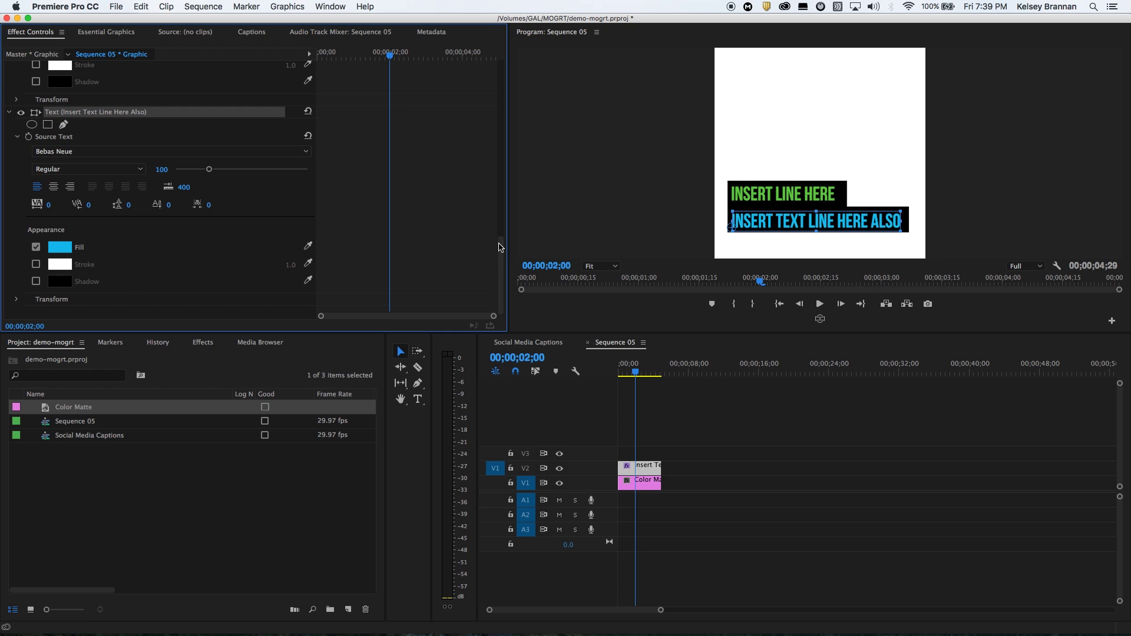
left_click_drag(505, 257, 484, 73)
Step: Add a 4-point rectangular mask to the top bar's Shape 01 with Mask Feather 0
left_click(71, 242)
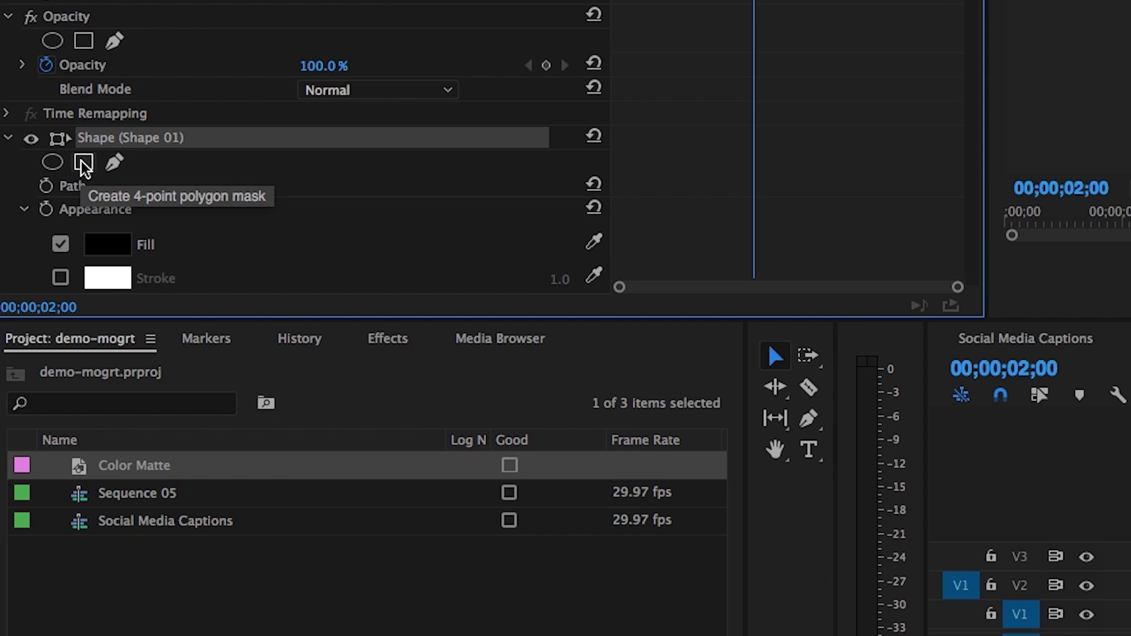
left_click(84, 162)
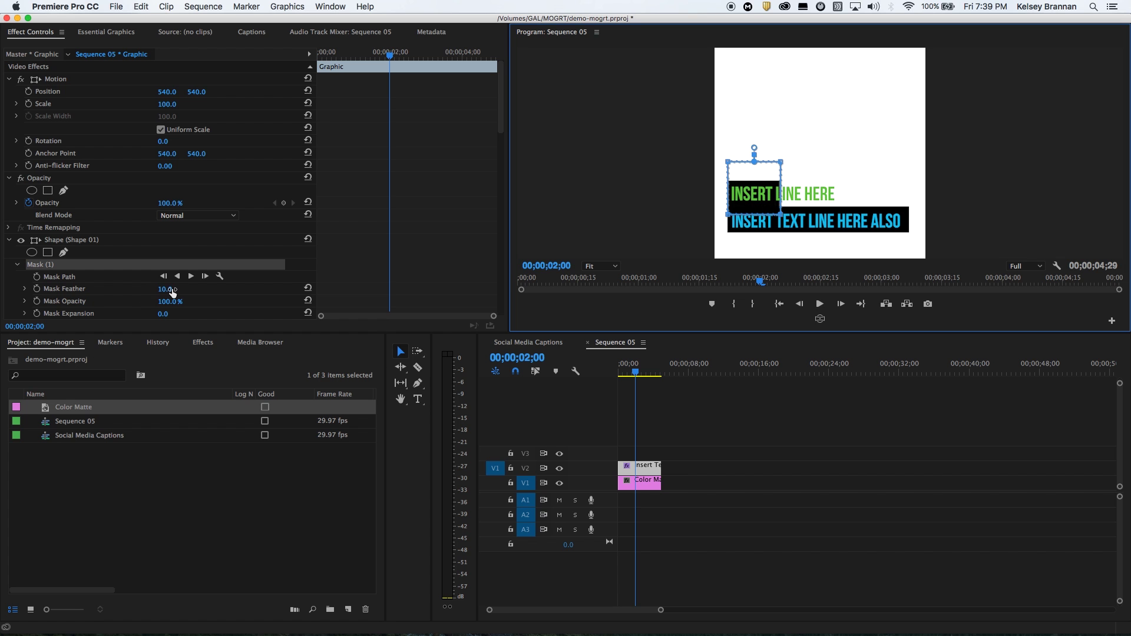
left_click(171, 289)
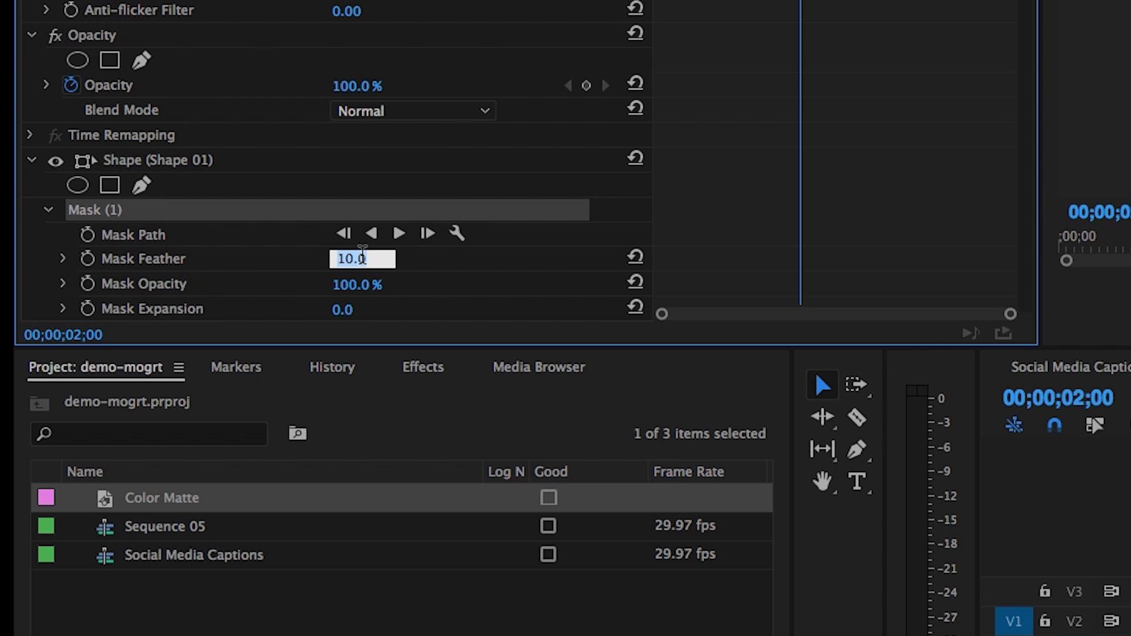
type("0")
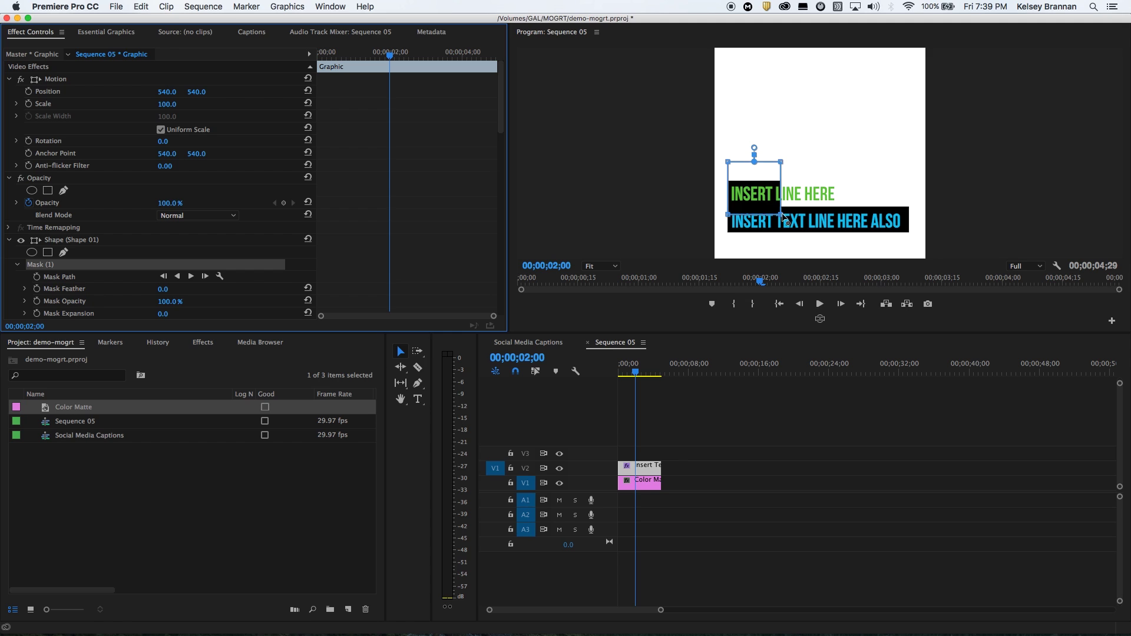
Step: Fit the mask corners tightly around the INSERT LINE HERE line
left_click_drag(786, 219, 850, 200)
left_click_drag(513, 389, 503, 379)
left_click_drag(513, 277, 505, 307)
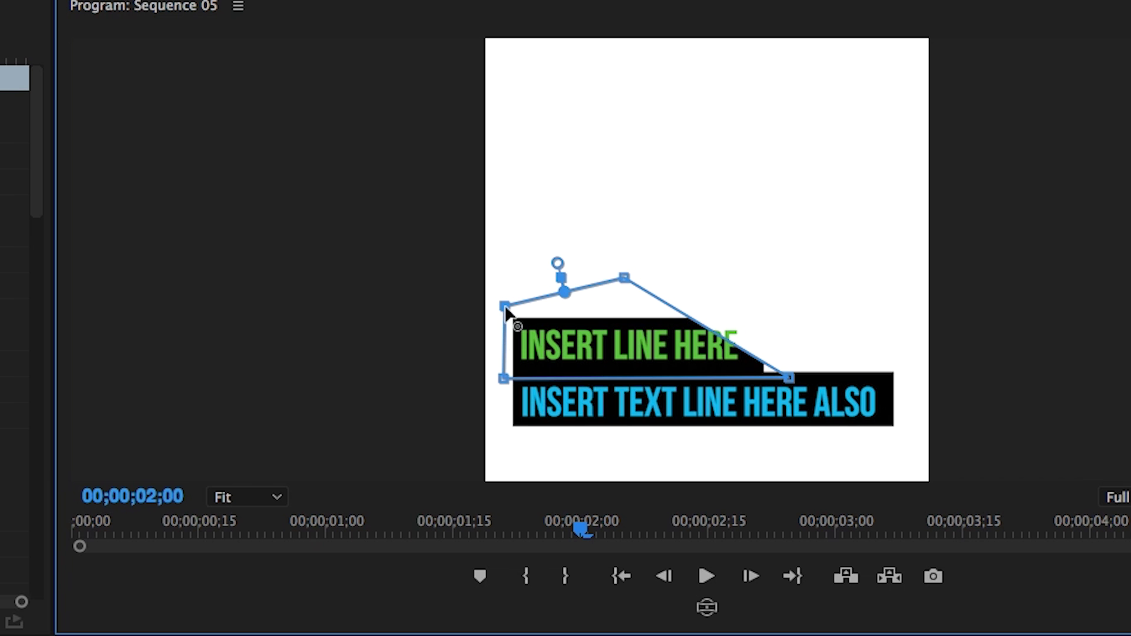
left_click_drag(624, 278, 787, 308)
left_click_drag(788, 379, 776, 378)
left_click_drag(787, 309, 775, 307)
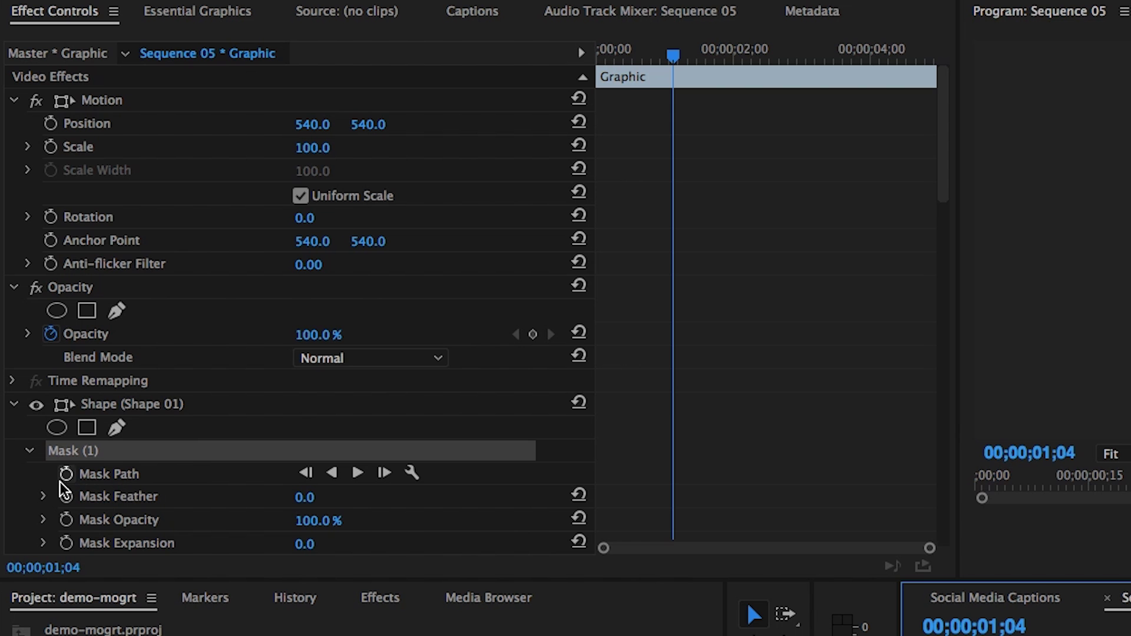
Step: Start Mask Path keyframes on the top bar and slide its mask off to the left earlier
left_click(66, 475)
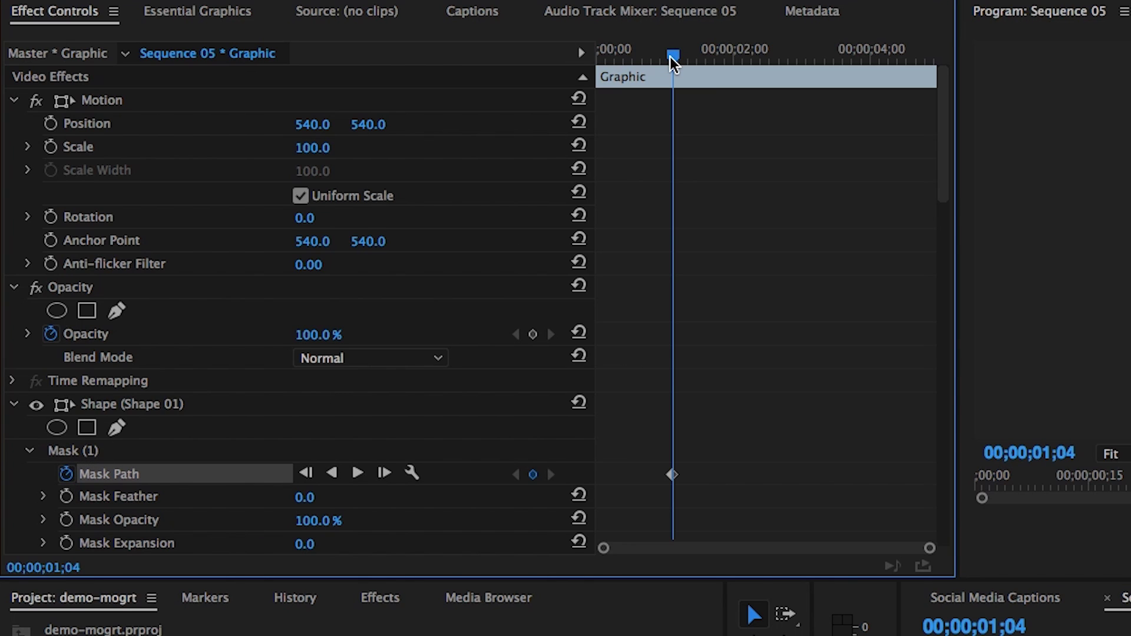
left_click_drag(670, 56, 623, 62)
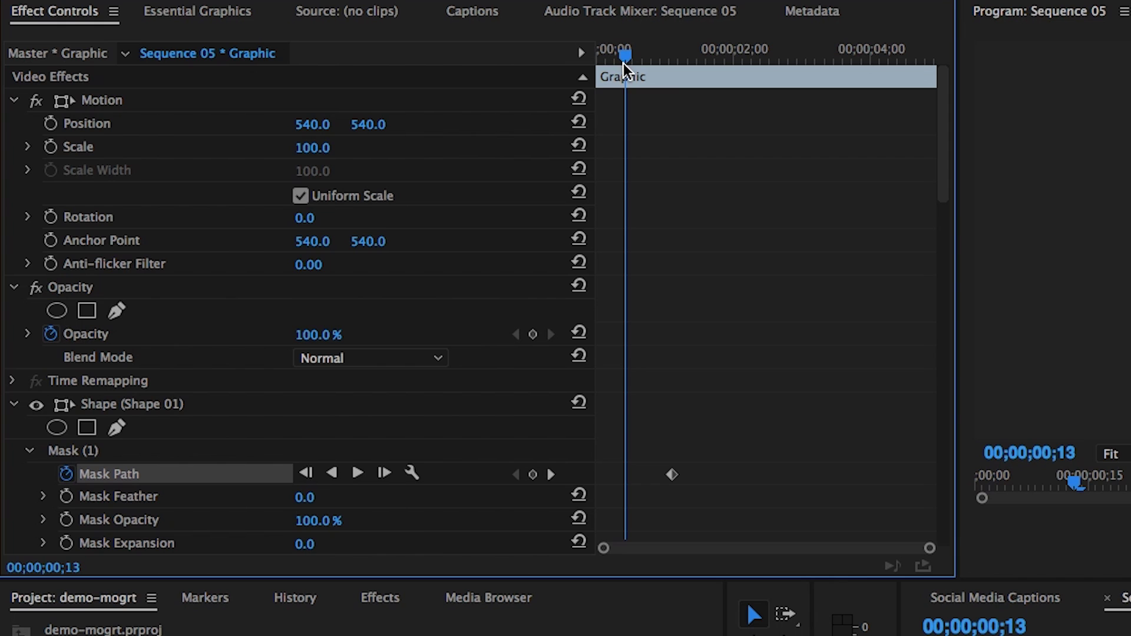
left_click(89, 452)
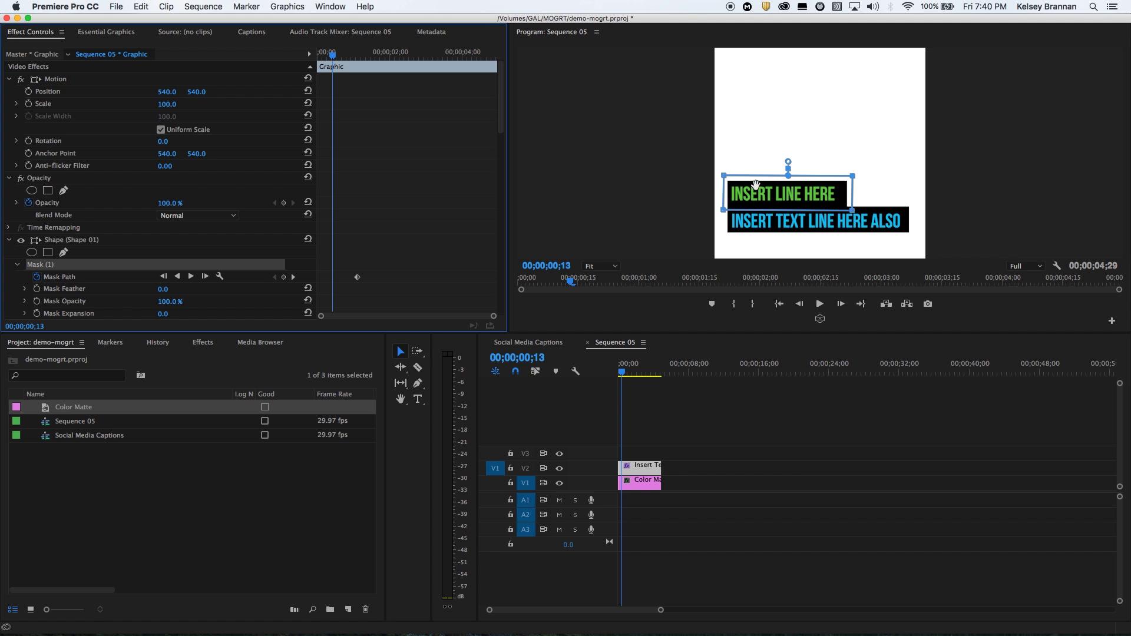
left_click_drag(756, 185, 627, 189)
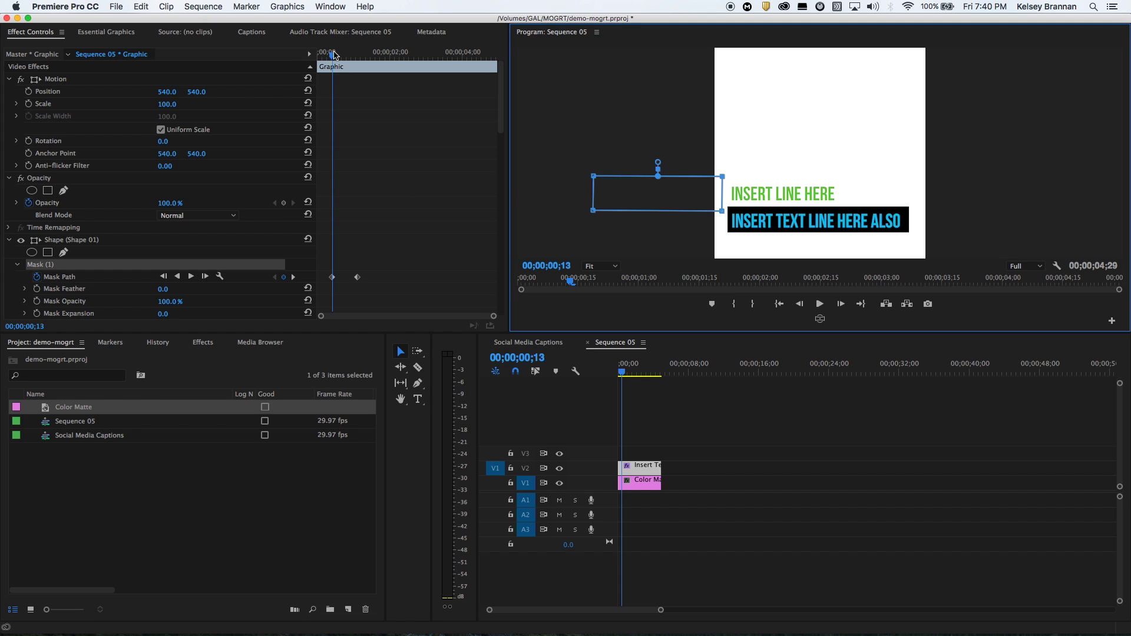
Step: Retime the top bar's mask keyframe and preview the wipe-in from the start
left_click_drag(336, 55, 375, 56)
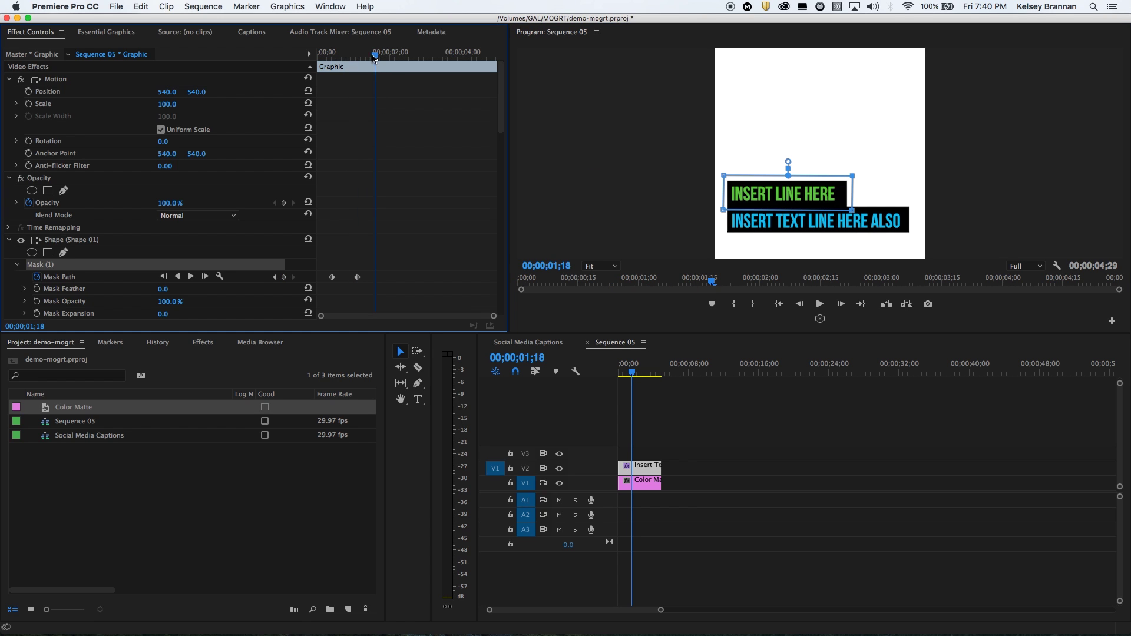
left_click_drag(374, 58, 337, 58)
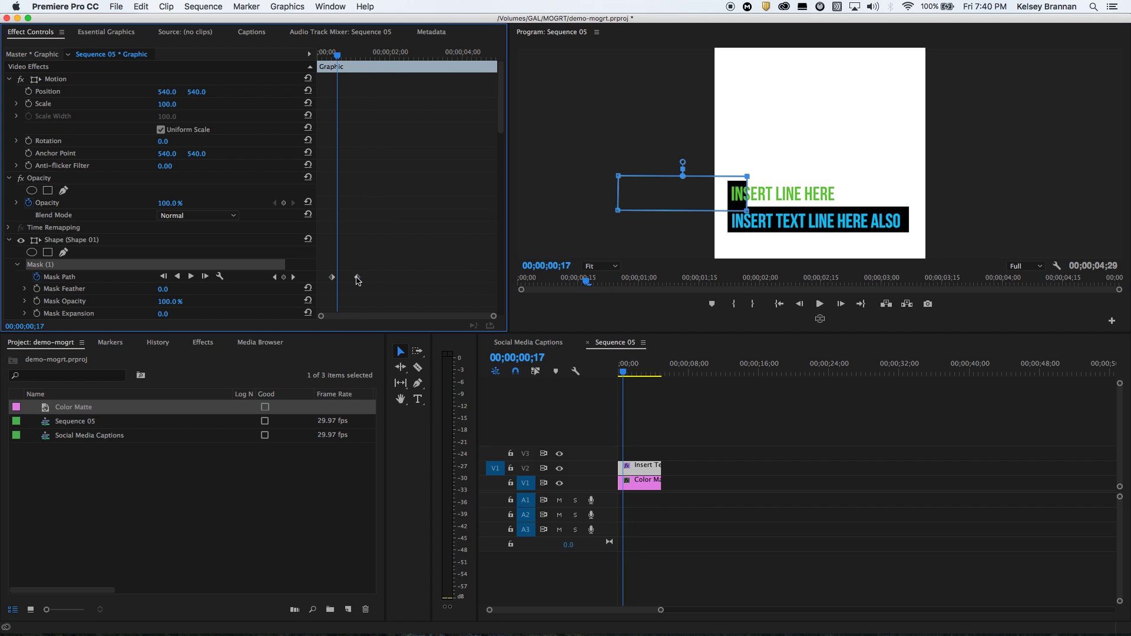
left_click_drag(358, 277, 383, 277)
key("space")
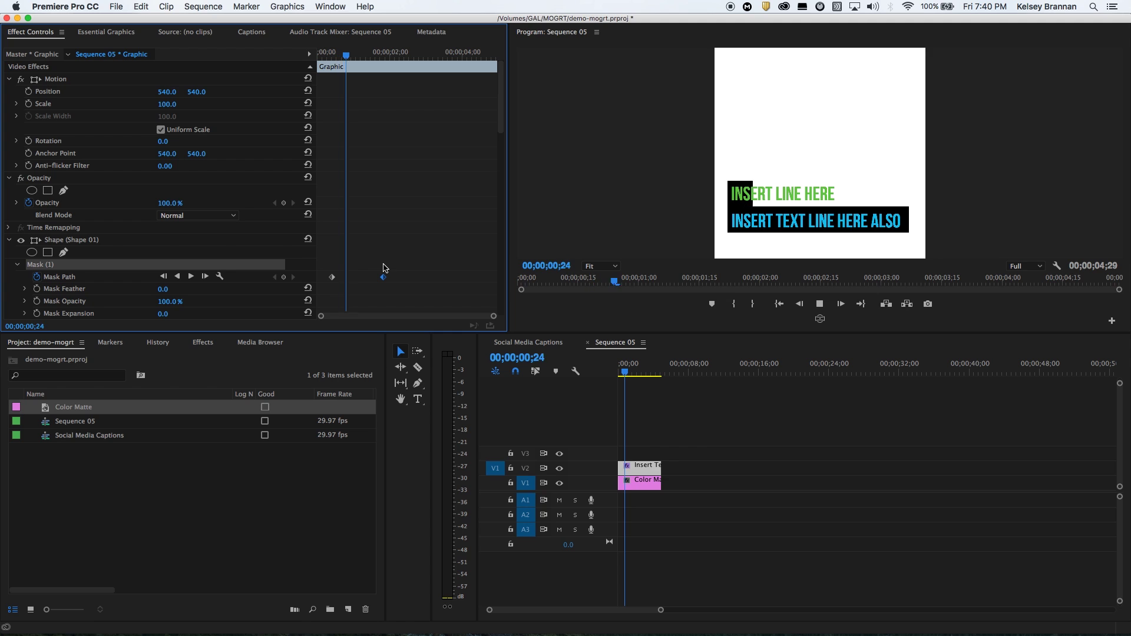
key("space")
left_click_drag(383, 277, 347, 281)
key("Home")
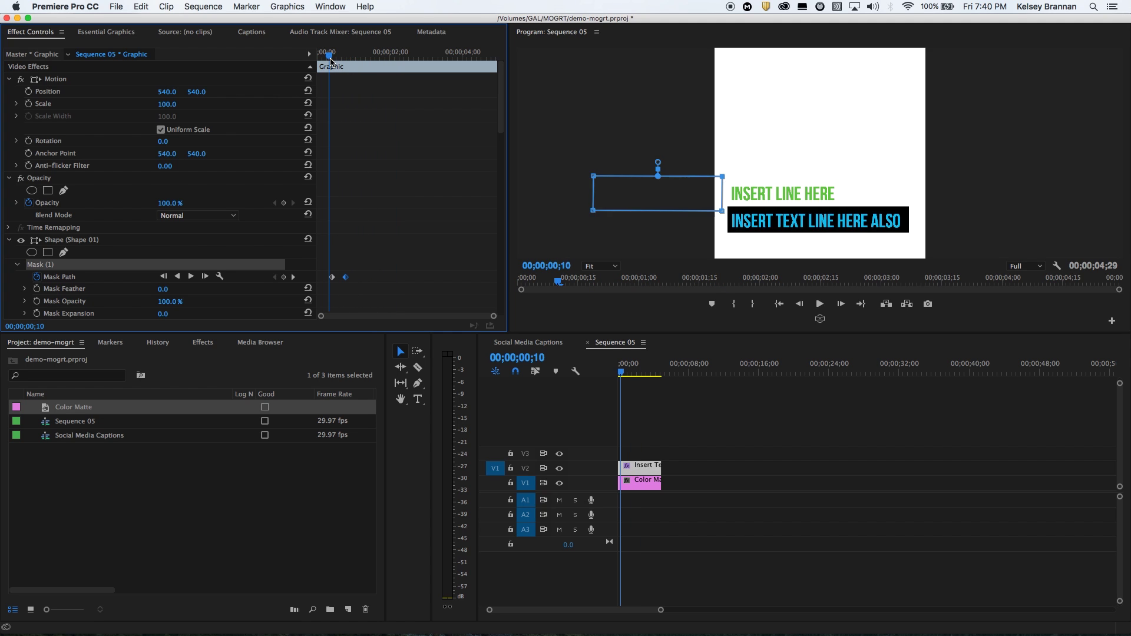
key("space")
key("space")
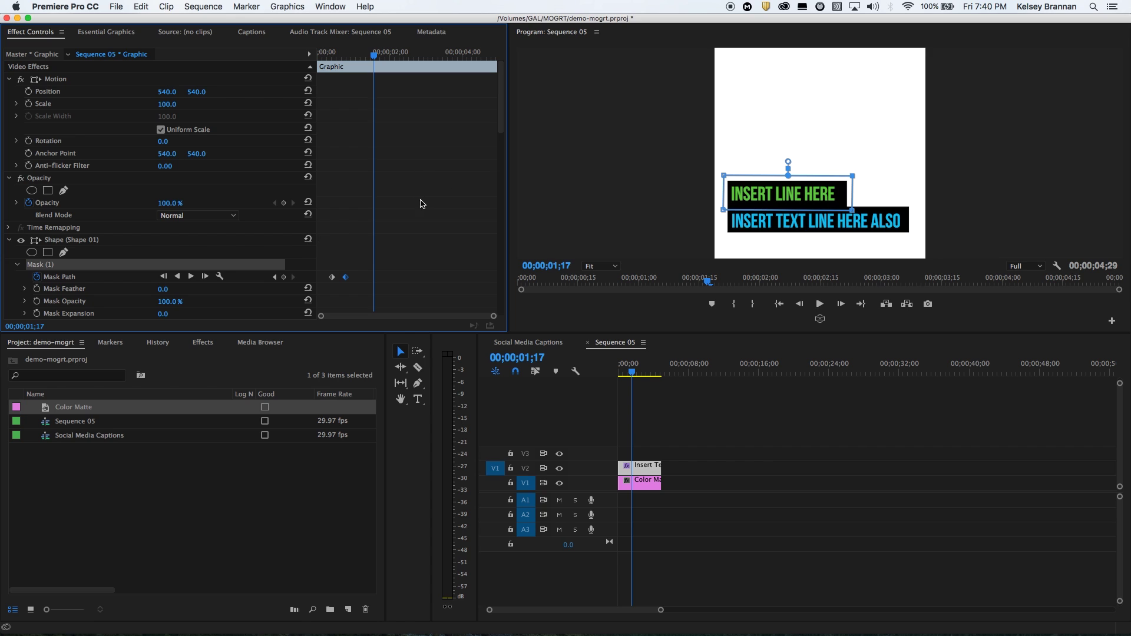
Step: Select the lower black bar shape and its Mask (1) in Effect Controls
scroll(503, 129, "down", 5)
left_click(61, 269)
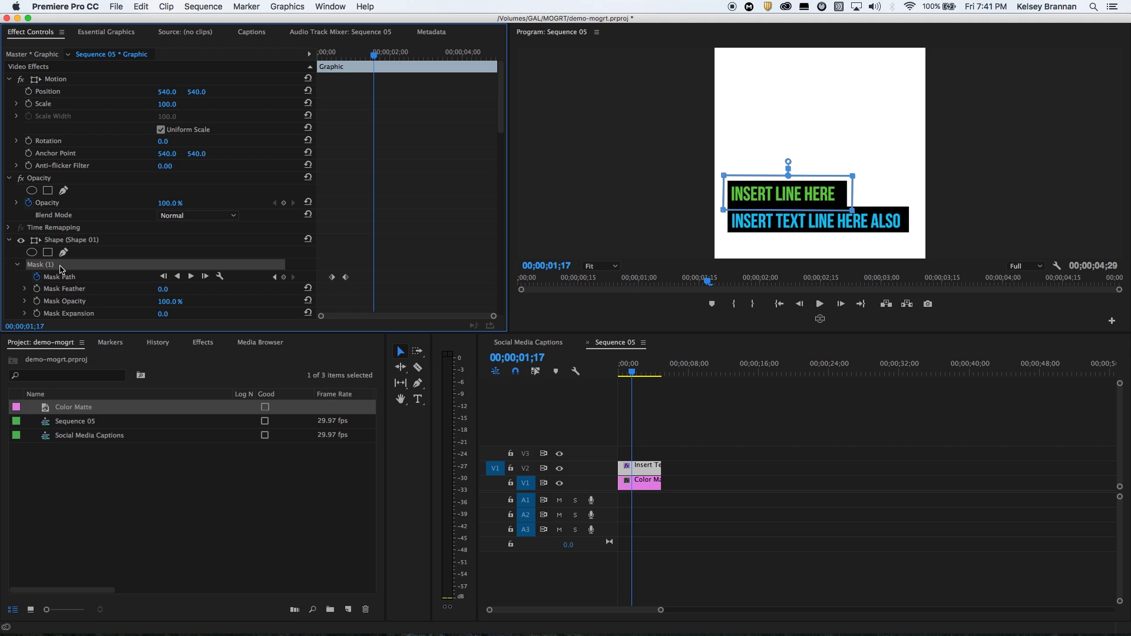
left_click_drag(500, 127, 502, 166)
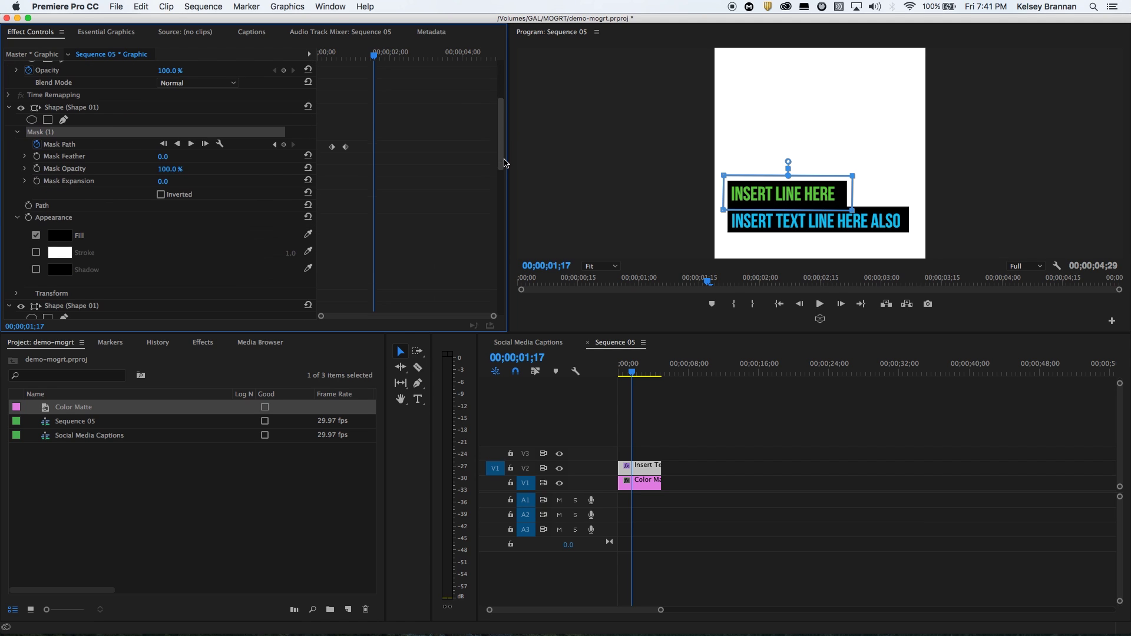
left_click(103, 307)
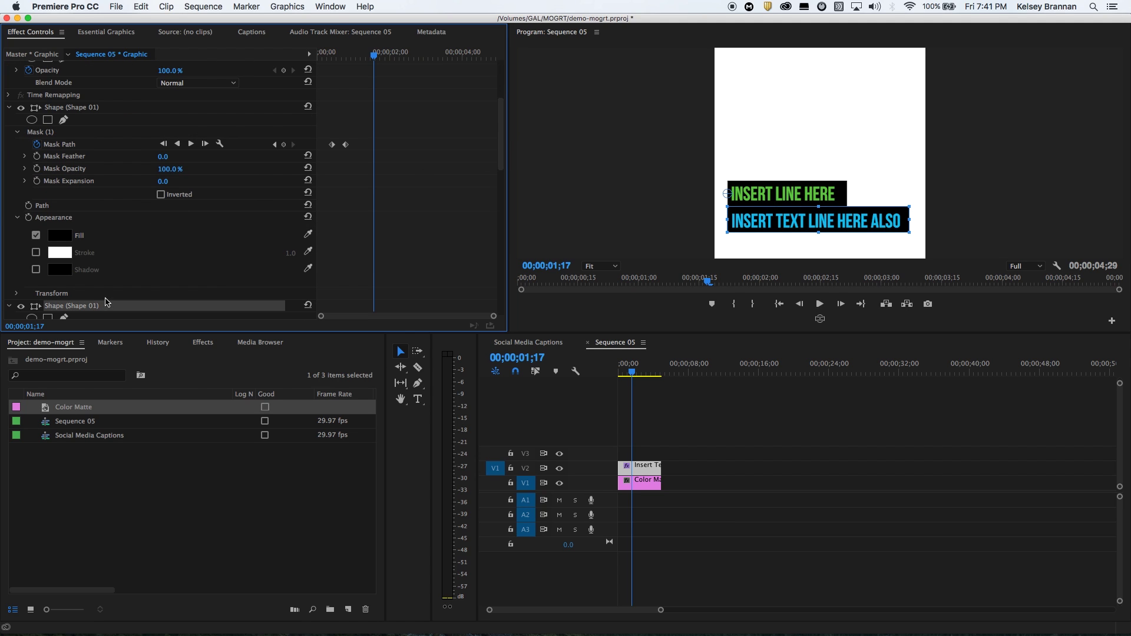
left_click(108, 306)
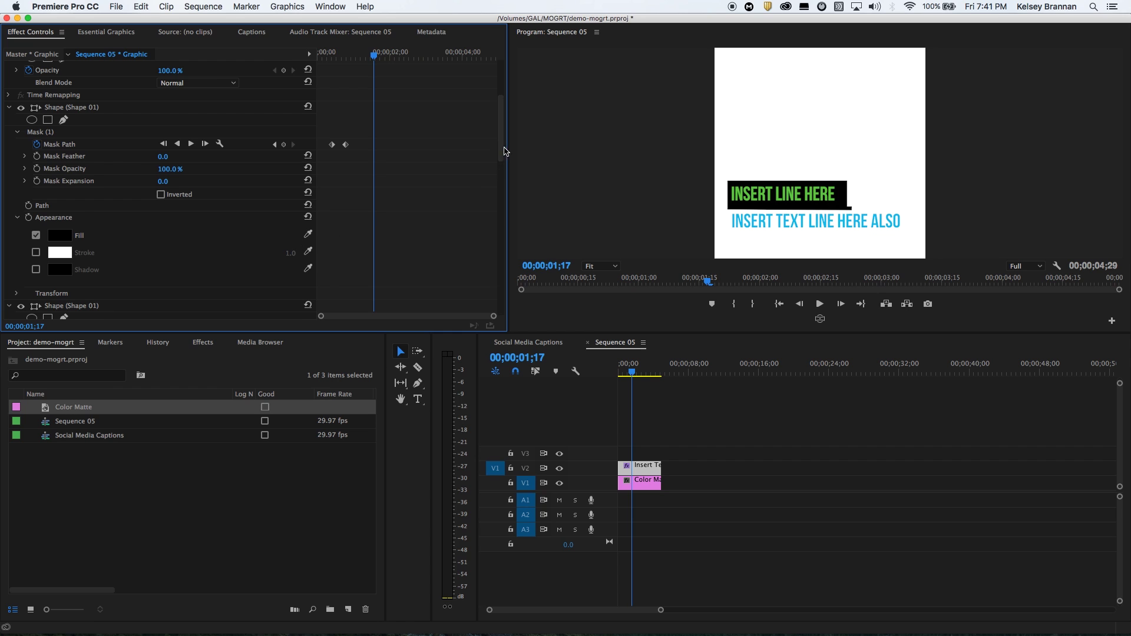
scroll(72, 213, "down", 8)
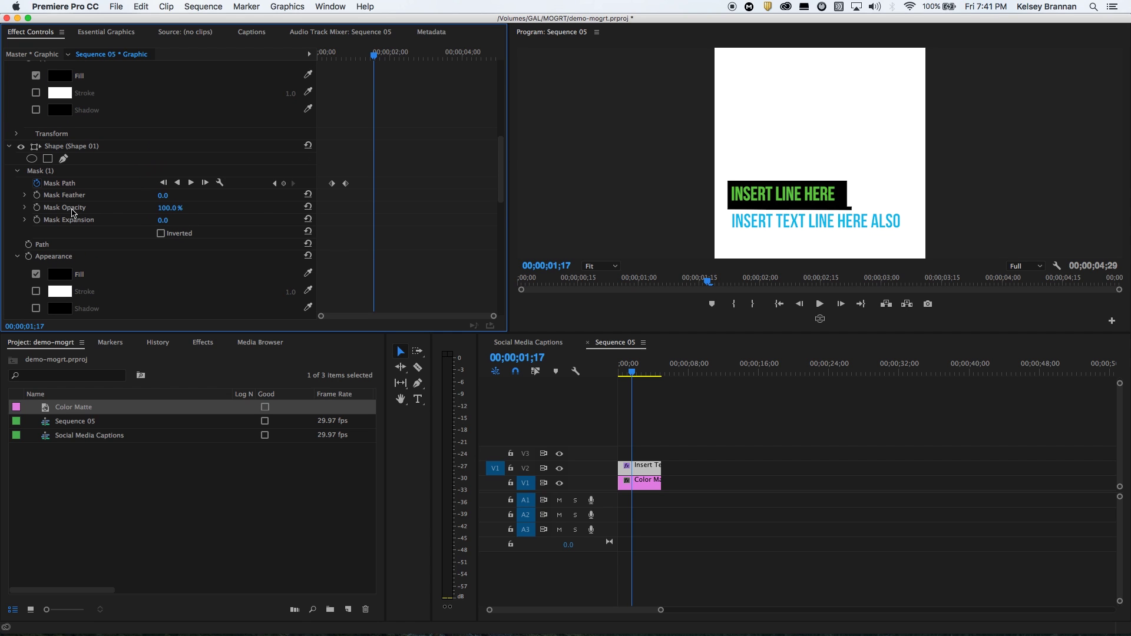
left_click(77, 184)
Step: Move the mask down over the second line and stretch its right edge past ALSO
left_click(51, 172)
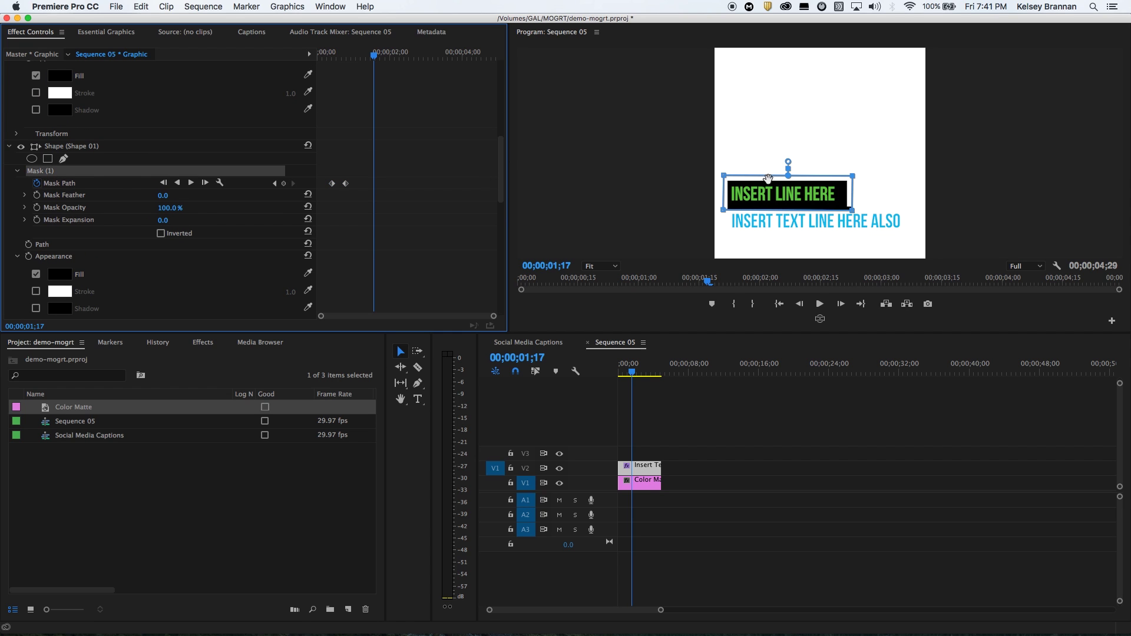
left_click_drag(749, 182, 750, 209)
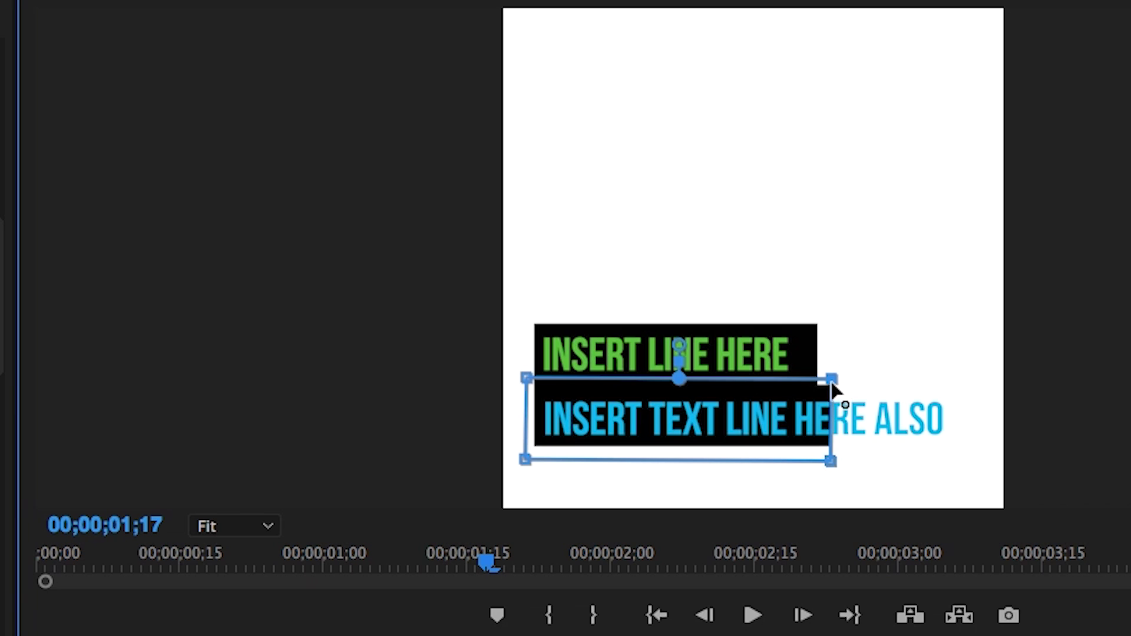
left_click_drag(856, 380, 999, 378)
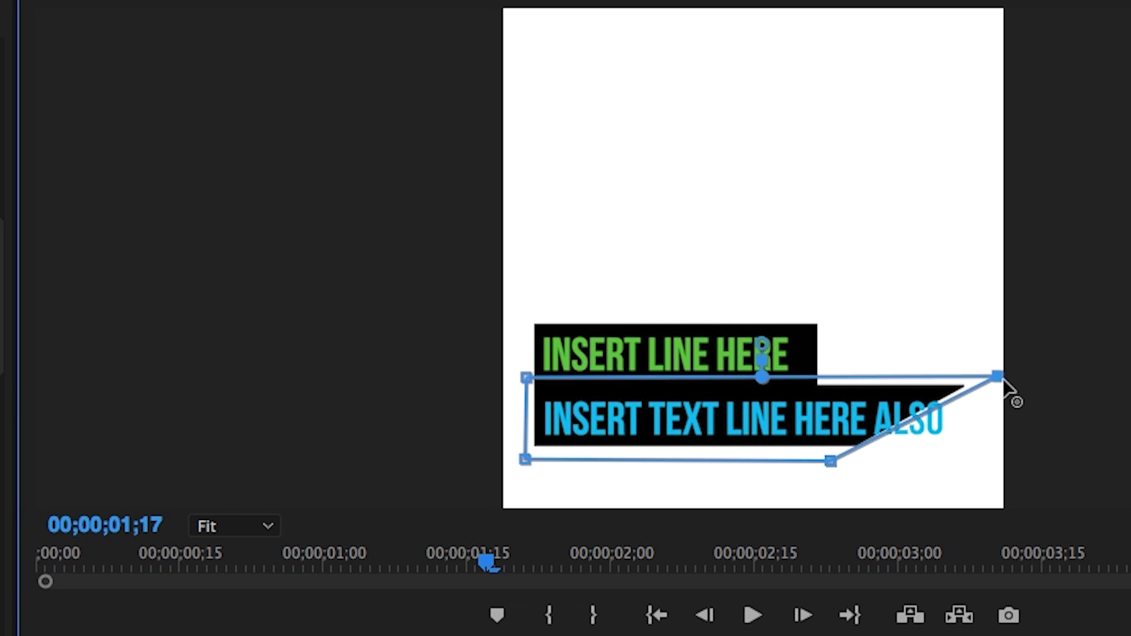
left_click_drag(852, 460, 985, 455)
left_click_drag(1000, 380, 977, 379)
left_click_drag(982, 458, 970, 459)
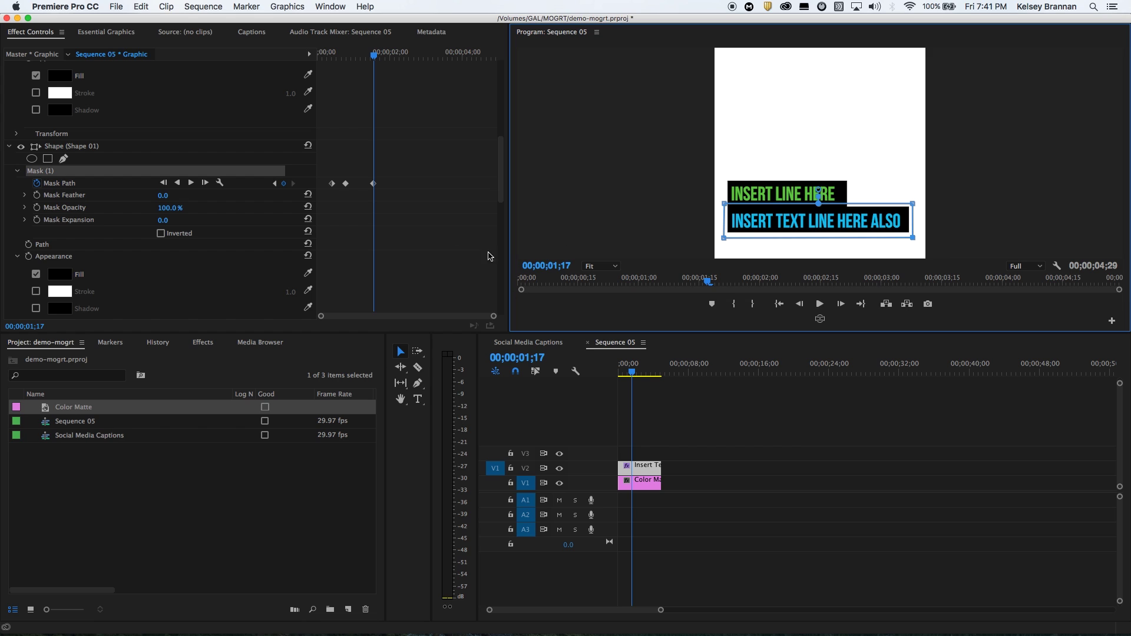
Step: Move the end Mask Path keyframe to 01;10 and shrink the lower bar's mask at 00;26
left_click_drag(356, 190, 327, 179)
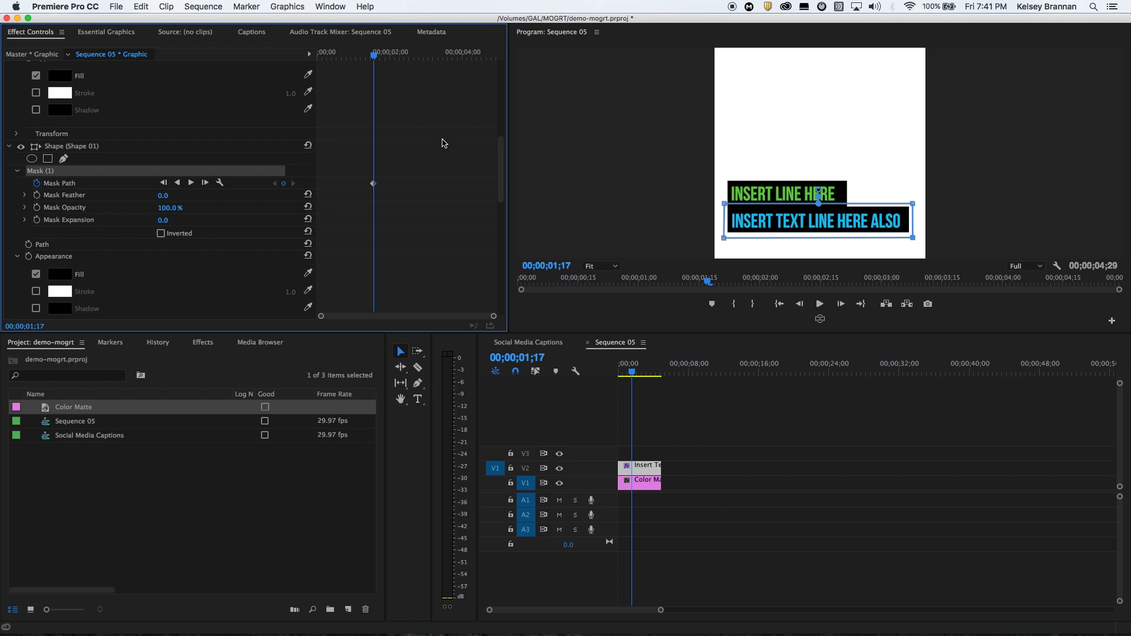
scroll(421, 124, "up", 5)
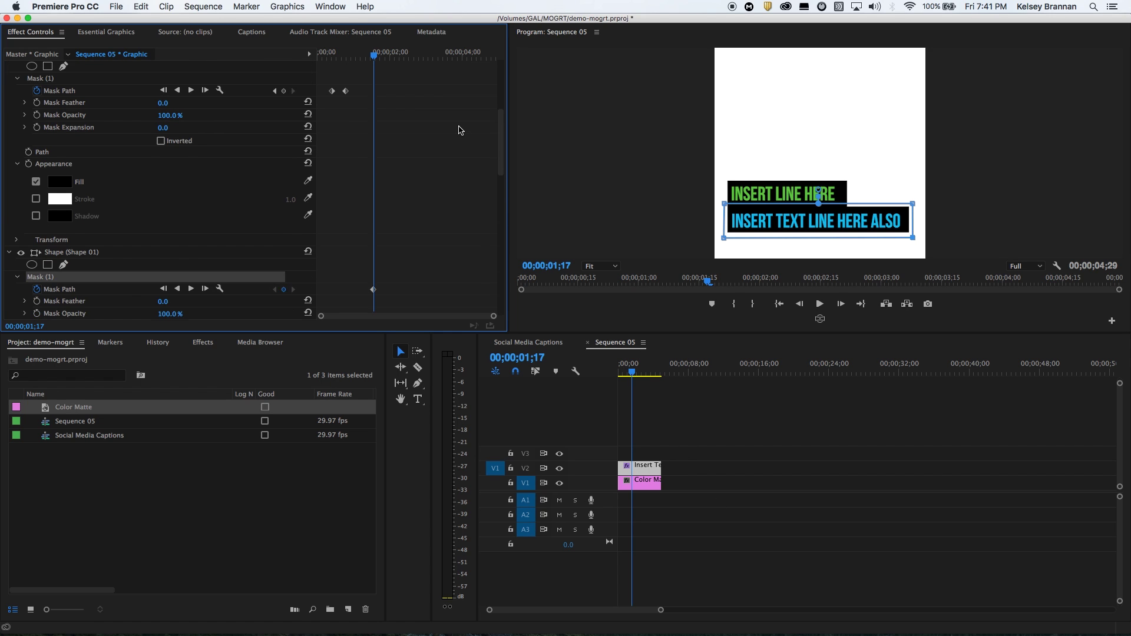
left_click_drag(333, 53, 366, 54)
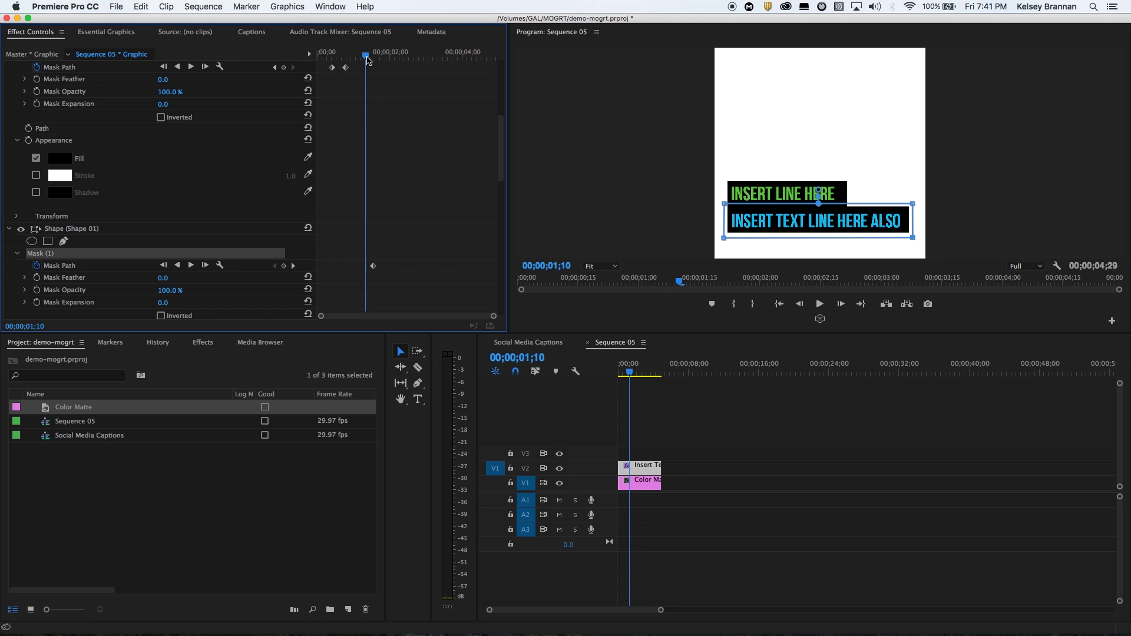
left_click_drag(373, 269, 366, 270)
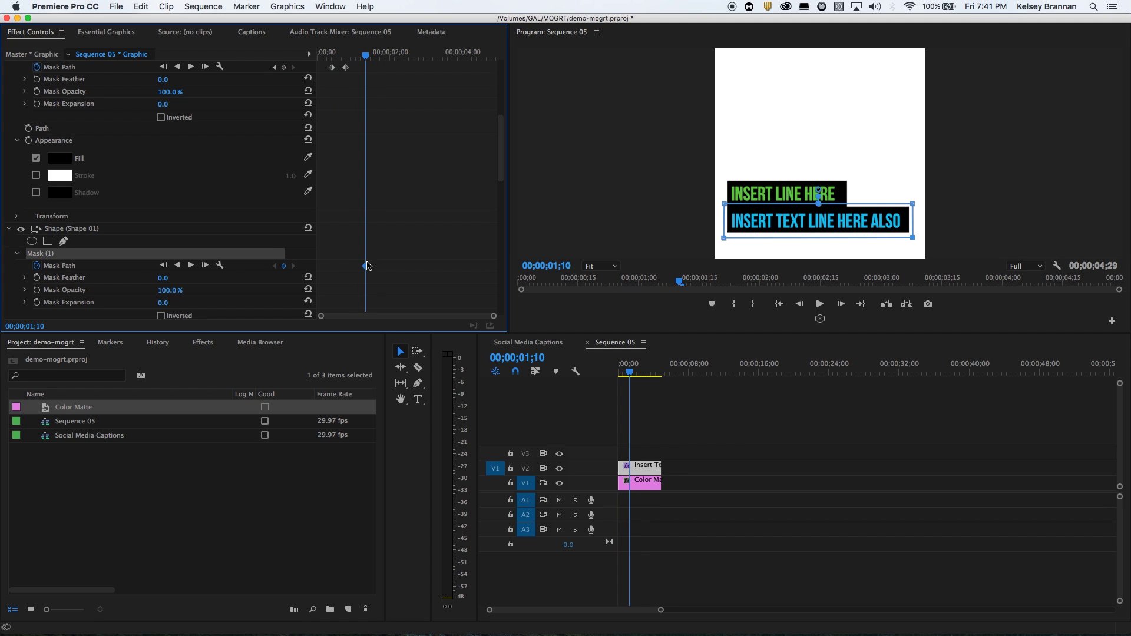
left_click_drag(366, 57, 349, 56)
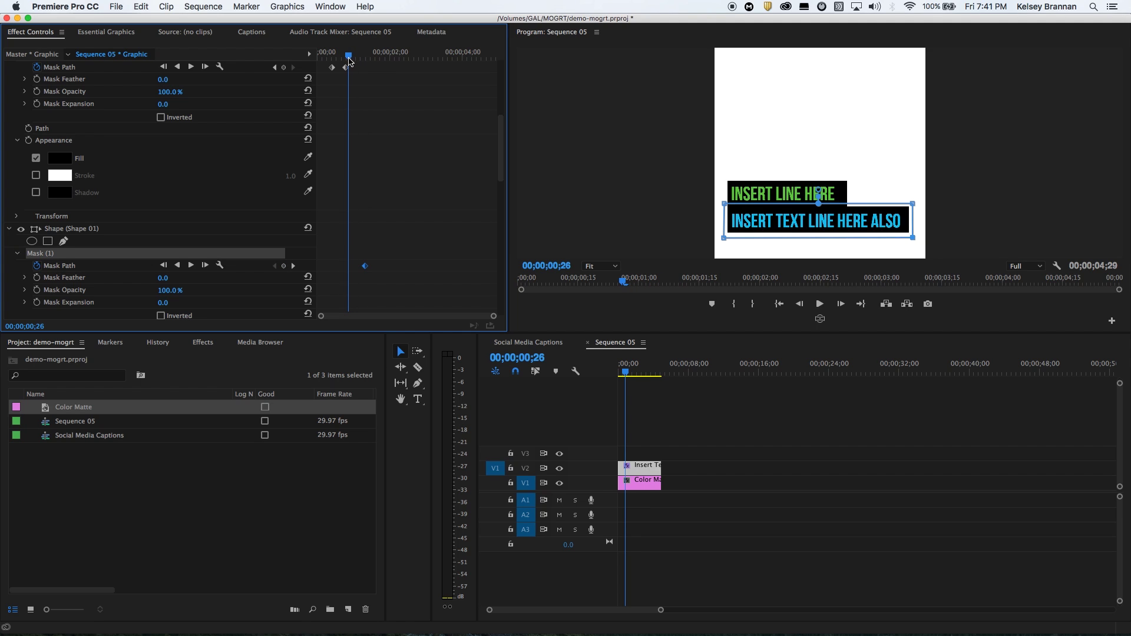
left_click_drag(828, 215, 642, 214)
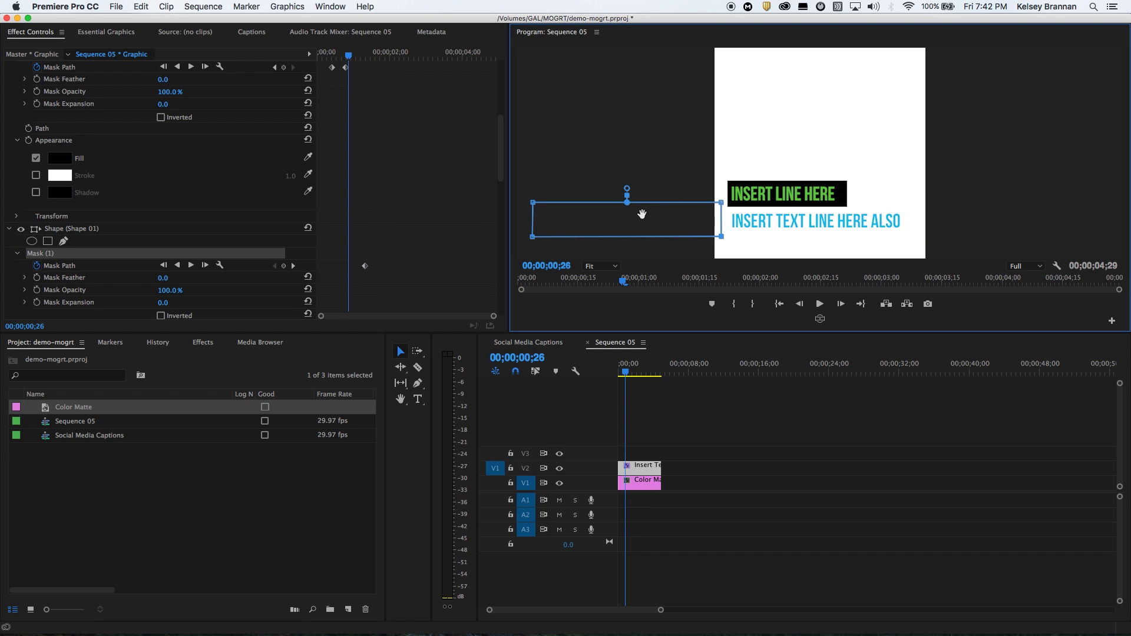
left_click(347, 55)
key("Home")
Step: Preview the wipe-in, then select the top bar's keyframed mask for copying
key("space")
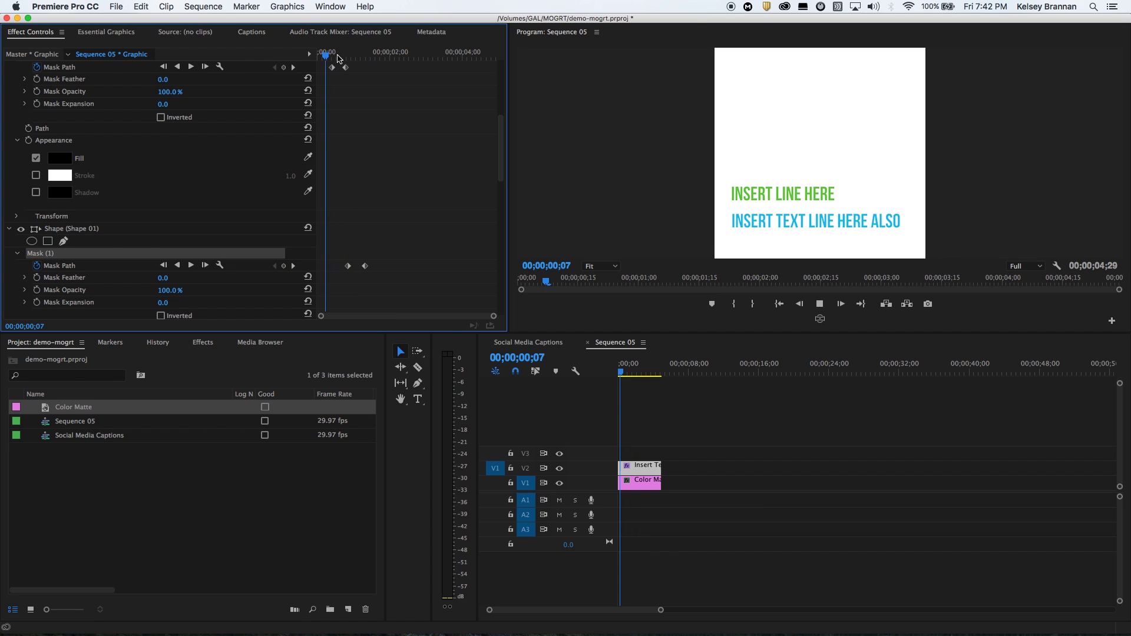
key("space")
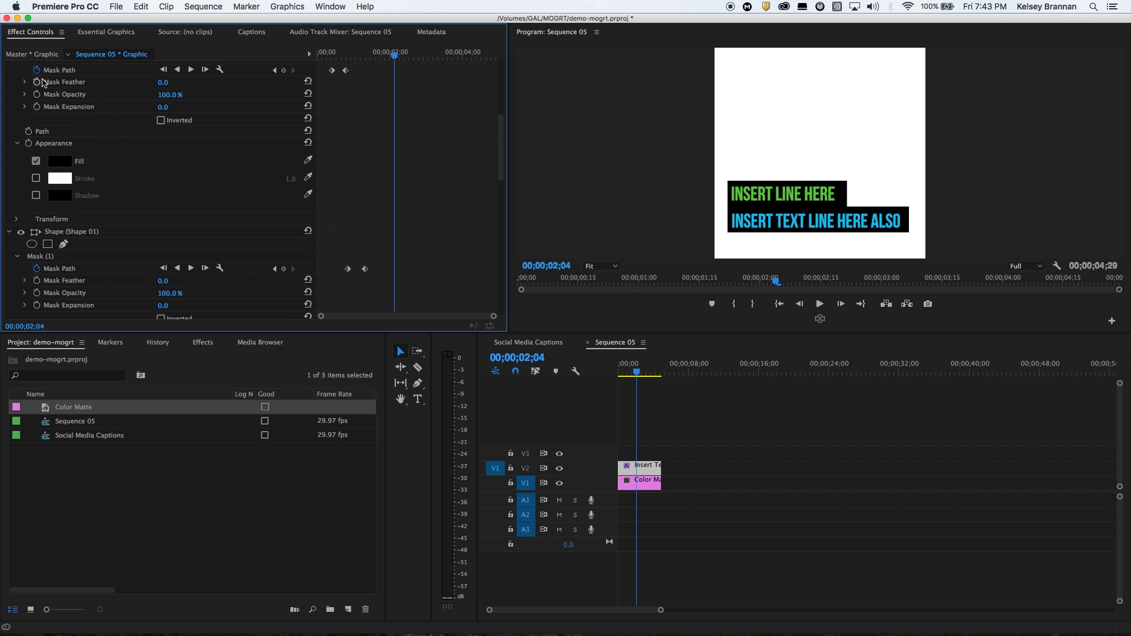
left_click(356, 118)
scroll(494, 148, "up", 1)
scroll(496, 154, "up", 4)
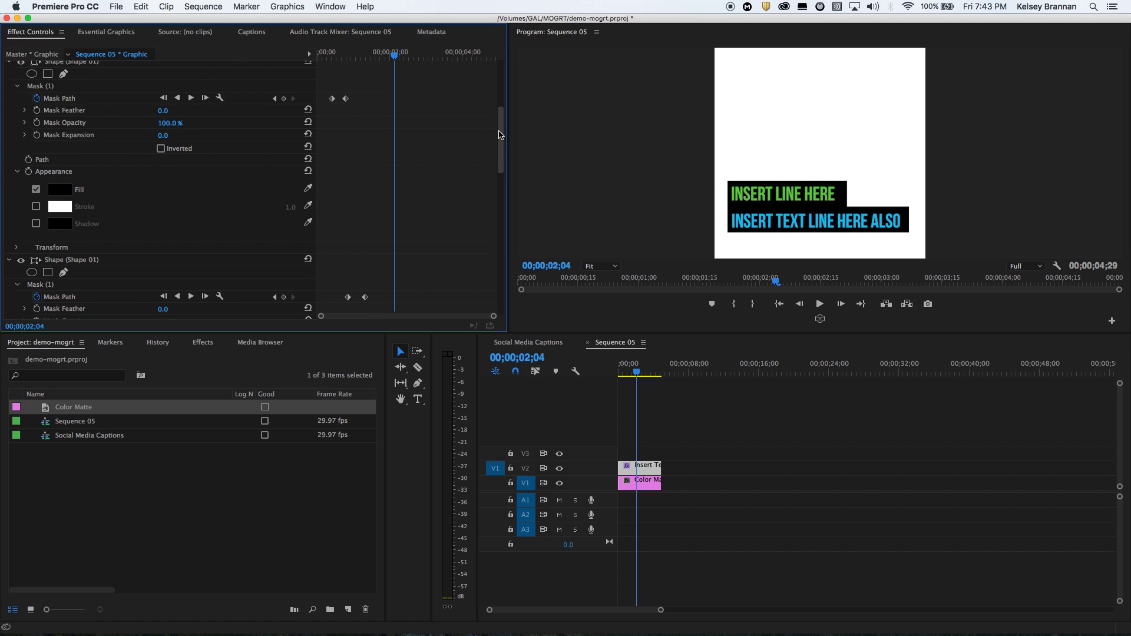
left_click(51, 150)
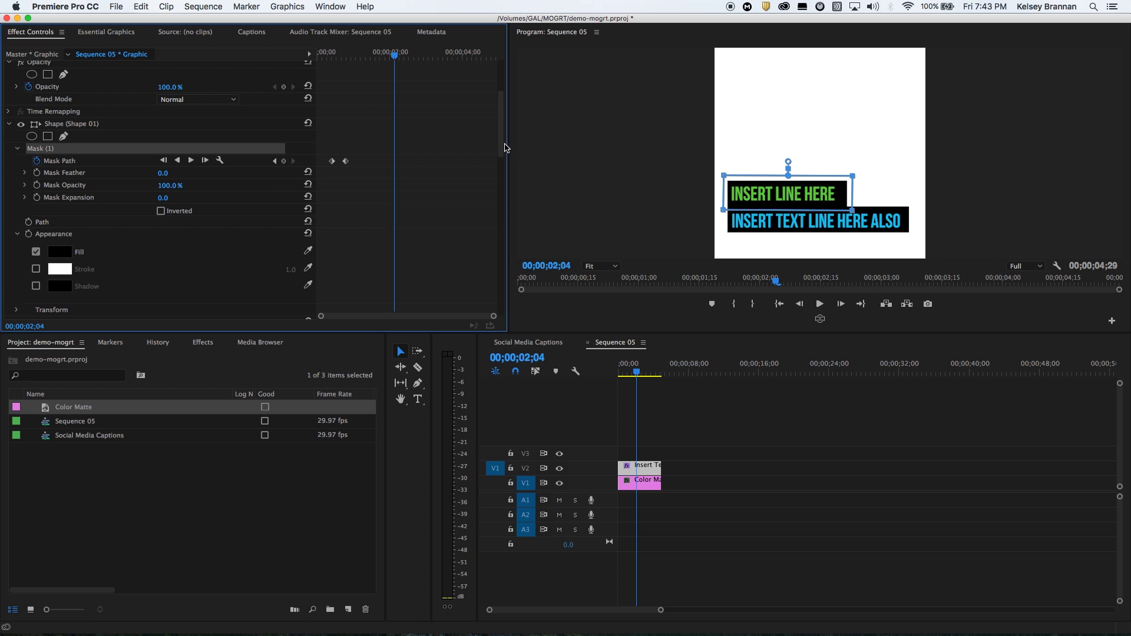
left_click_drag(502, 147, 488, 240)
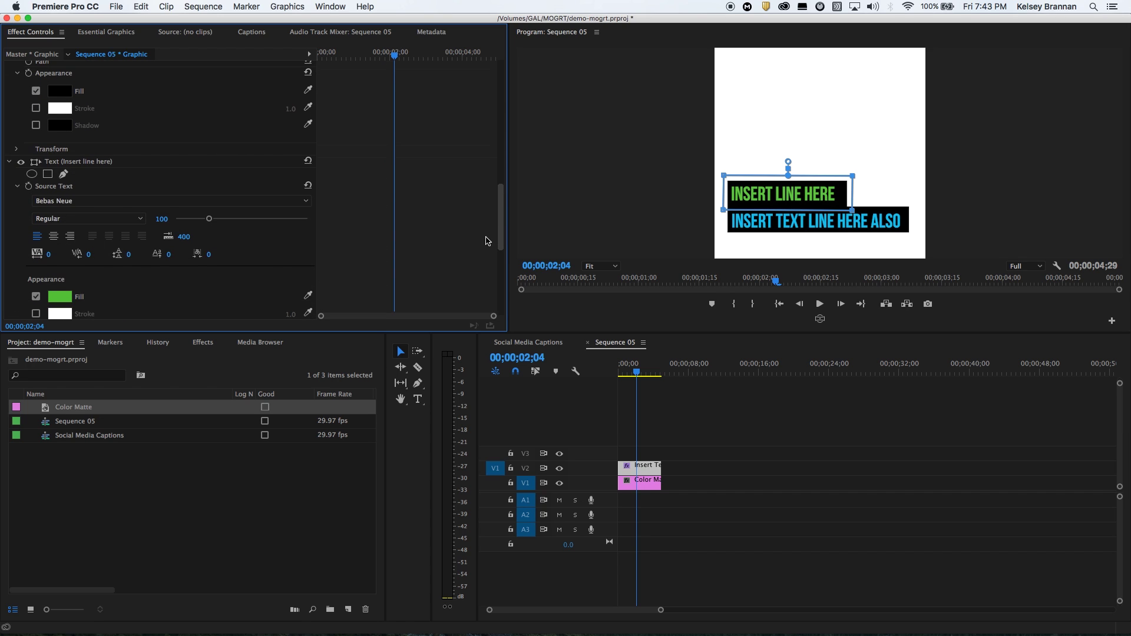
Step: Paste the mask onto the INSERT LINE HERE text layer and check its reveal near 01;10
scroll(486, 240, "down", 2)
left_click(96, 126)
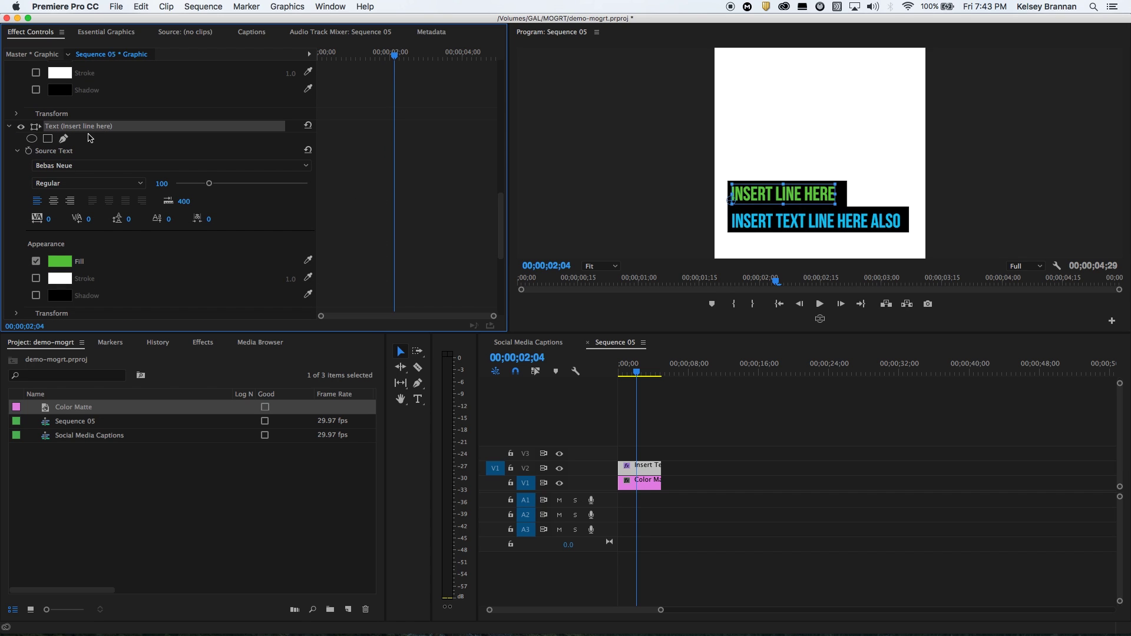
key("super+v")
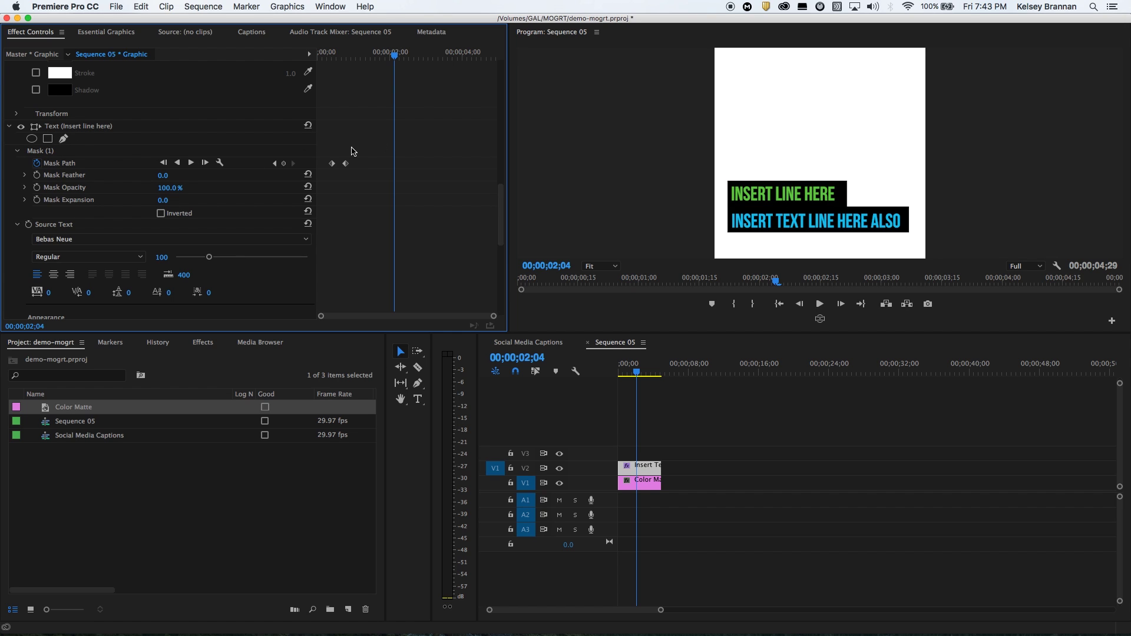
left_click_drag(349, 64, 356, 59)
left_click_drag(329, 151, 367, 170)
mouse_move(354, 55)
left_mouse_down()
mouse_move(339, 59)
mouse_move(366, 59)
mouse_move(336, 59)
mouse_move(371, 59)
left_mouse_up()
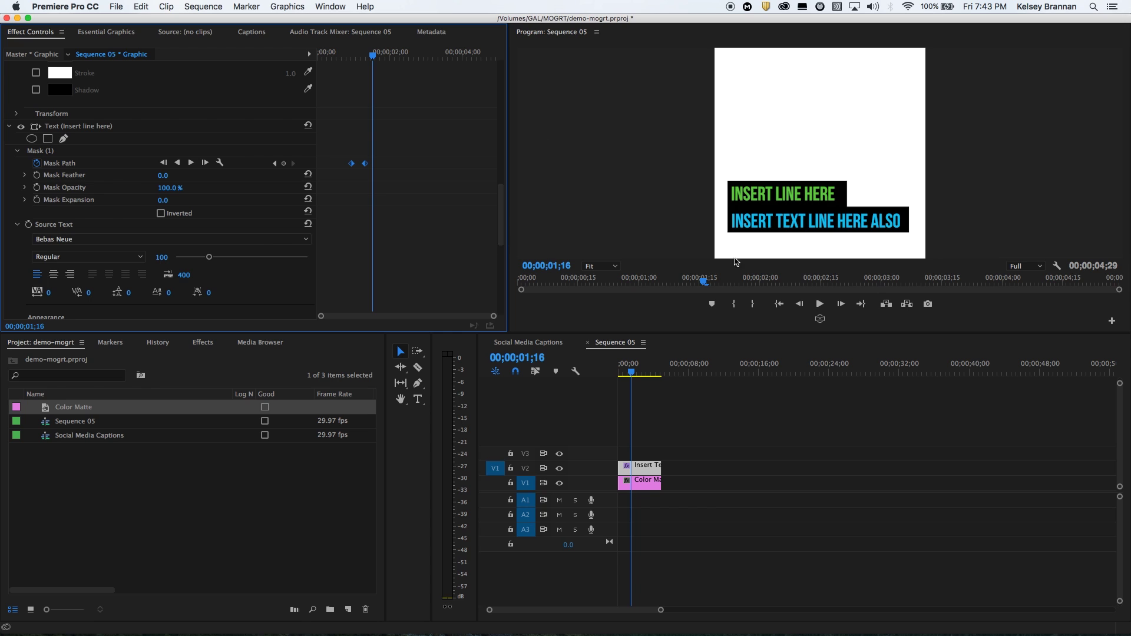
Step: Copy the lower bar's Mask (1) and select the INSERT TEXT LINE HERE ALSO layer to receive it
scroll(412, 168, "down", 10)
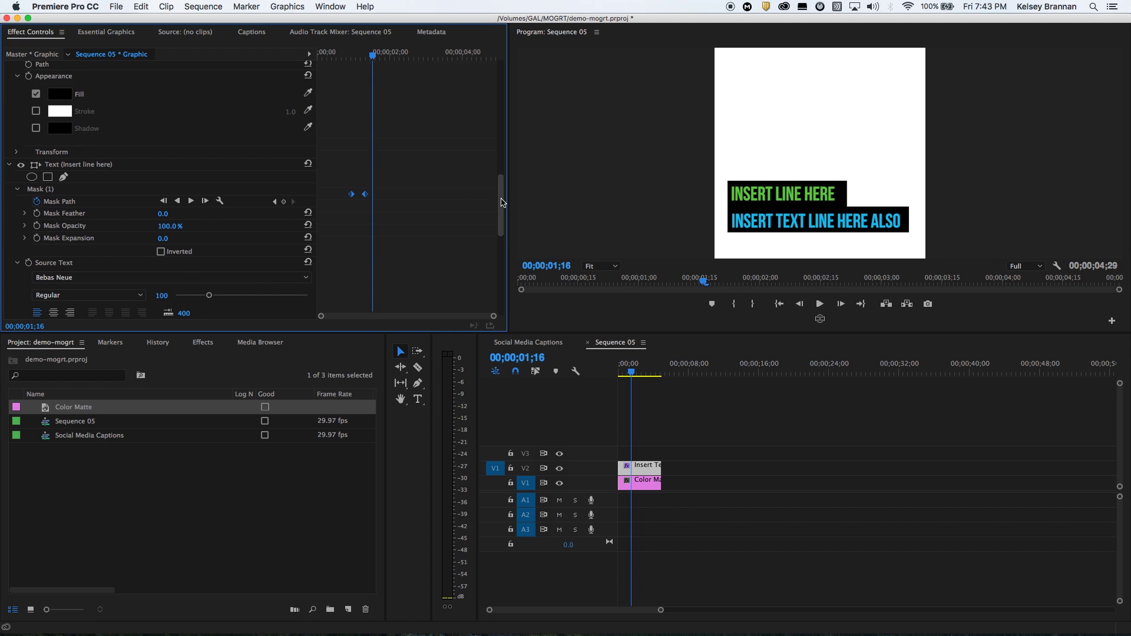
left_click(50, 167)
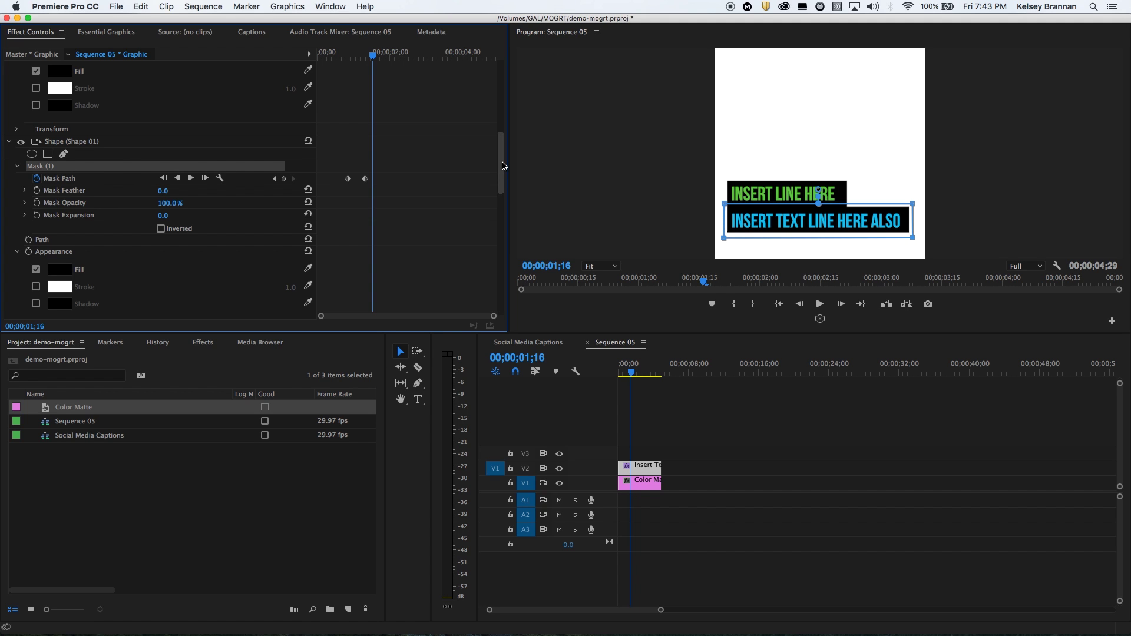
left_click_drag(500, 165, 498, 250)
scroll(207, 204, "down", 4)
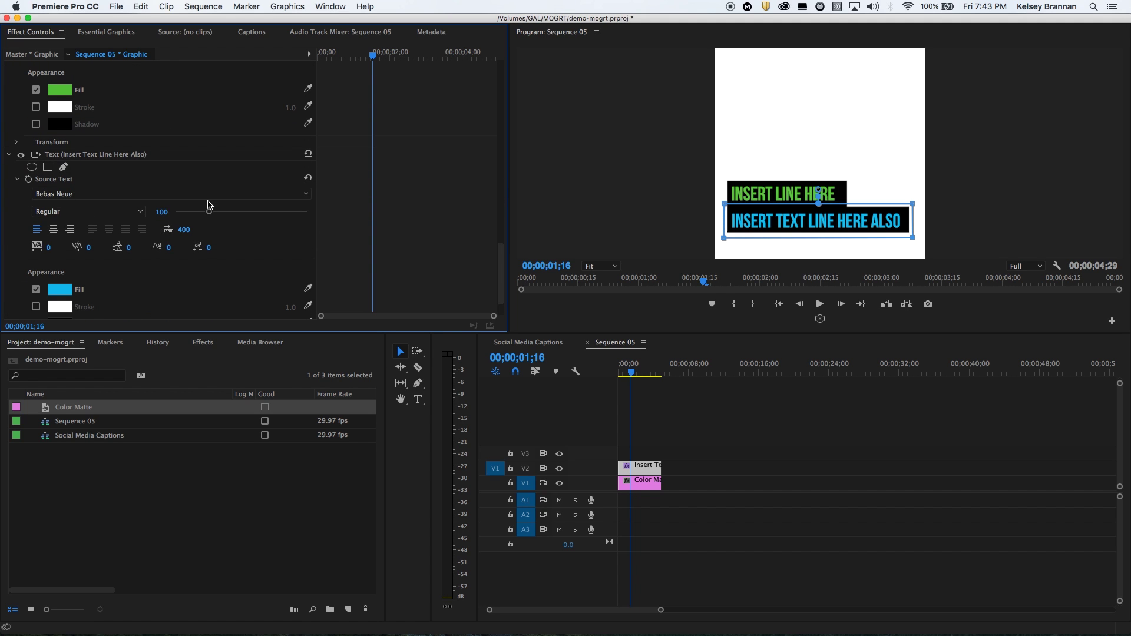
scroll(96, 160, "down", 2)
left_click(77, 113)
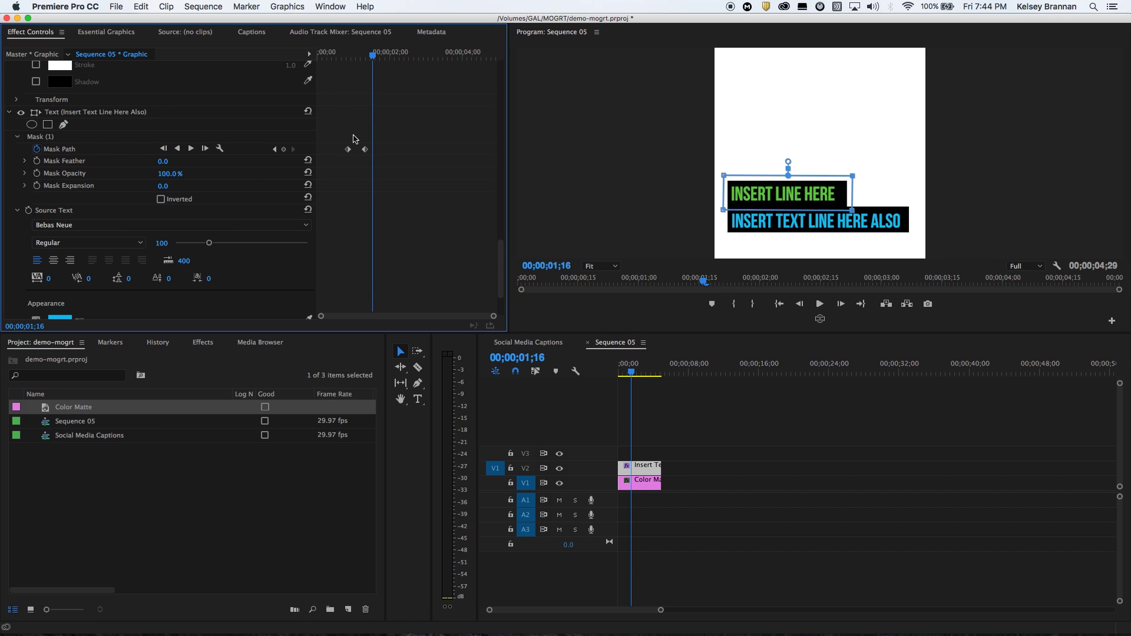
Step: Shift the second line's mask keyframes slightly earlier, hidden at 01;11 and shown by 01;29
left_click_drag(368, 149, 391, 151)
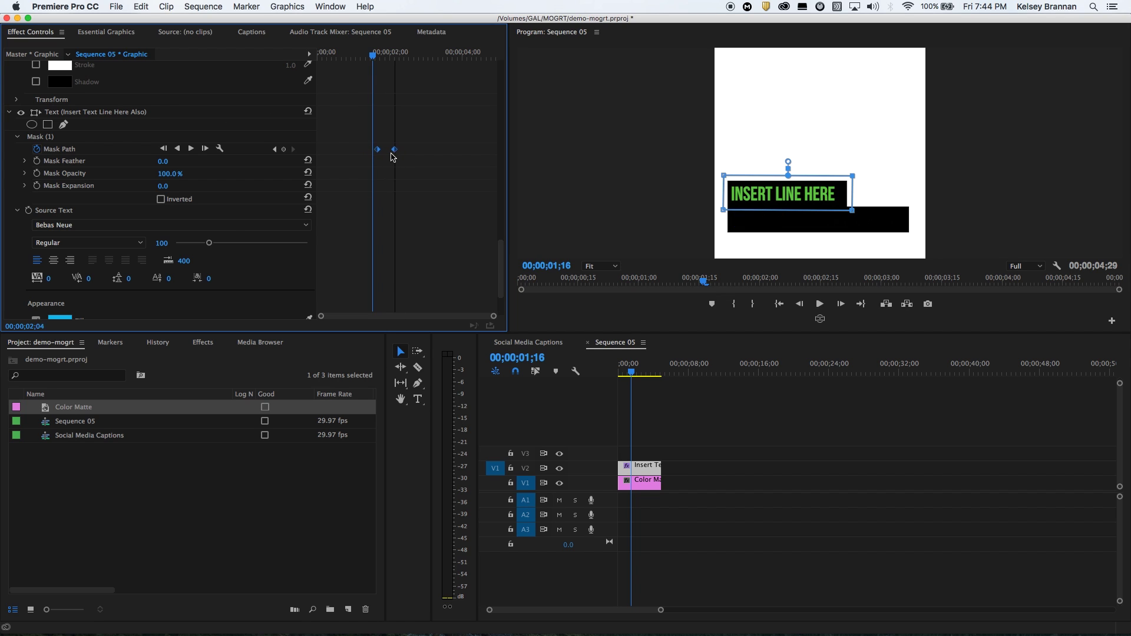
key("space")
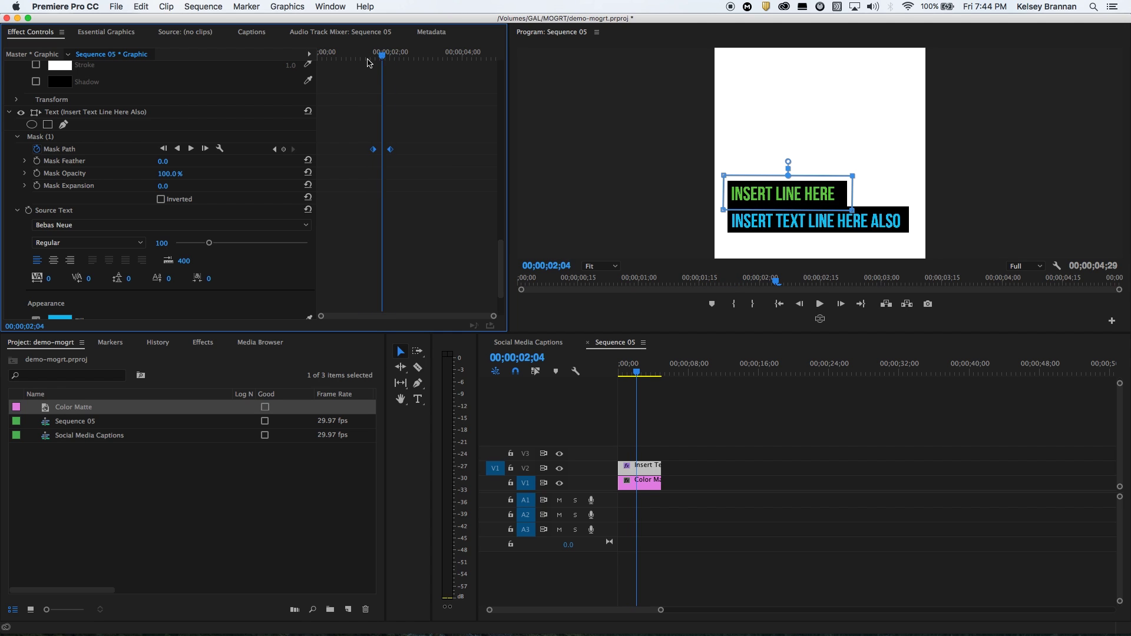
left_click(349, 55)
key("Home")
key("space")
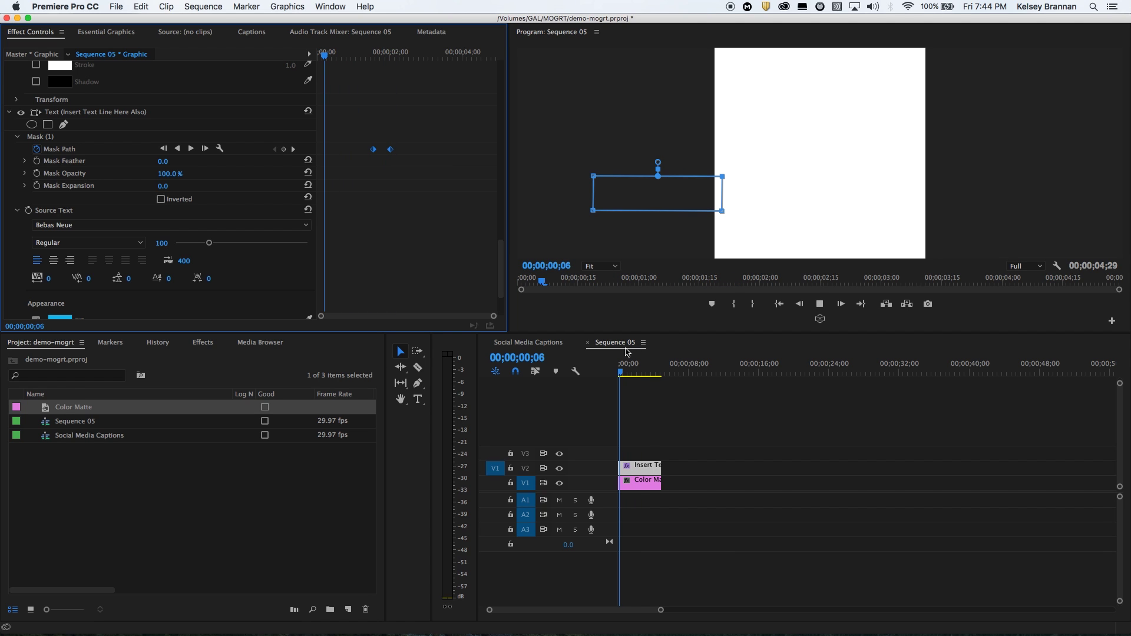
key("space")
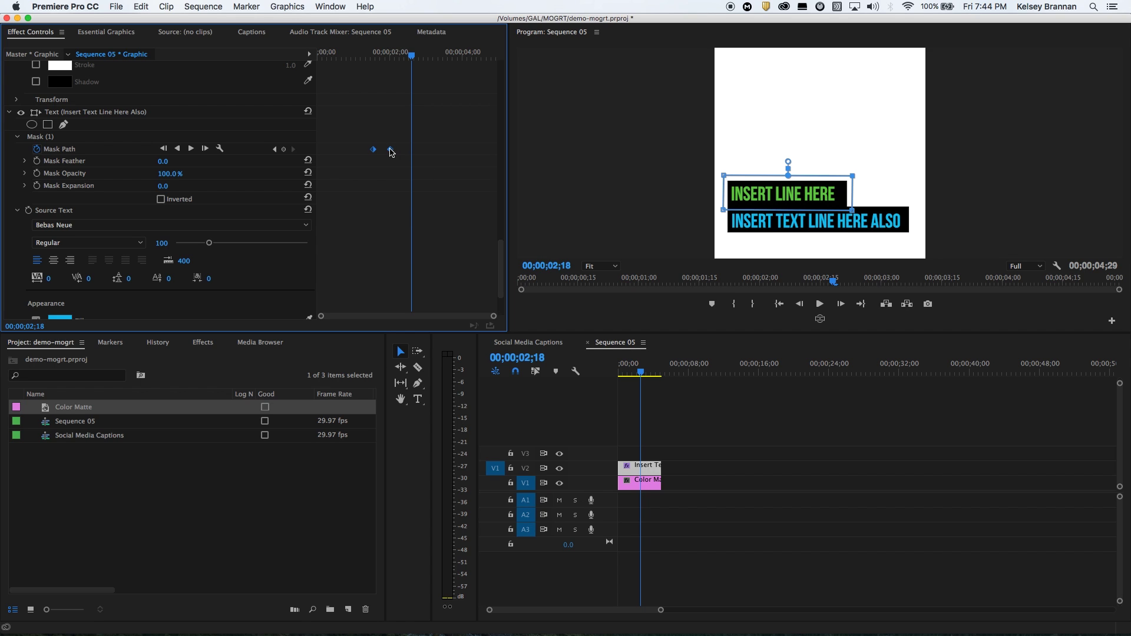
left_click_drag(391, 150, 384, 150)
left_click_drag(373, 54, 394, 63)
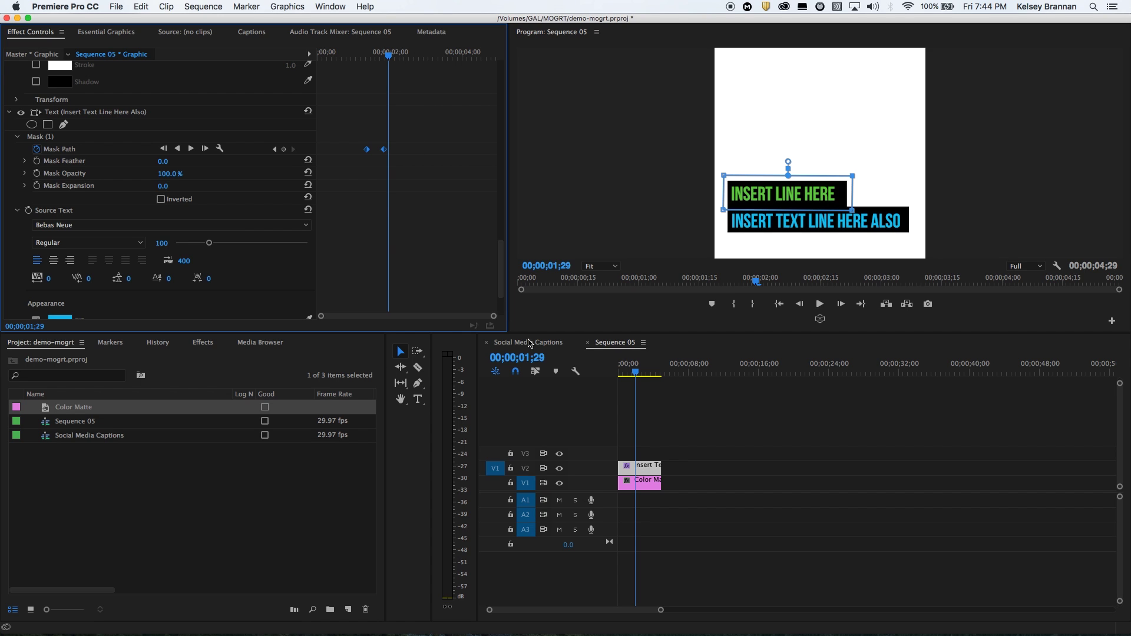
Step: Compare with the finished Social Media Captions wipe-out, then return to Sequence 05
left_click(530, 343)
left_click(693, 371)
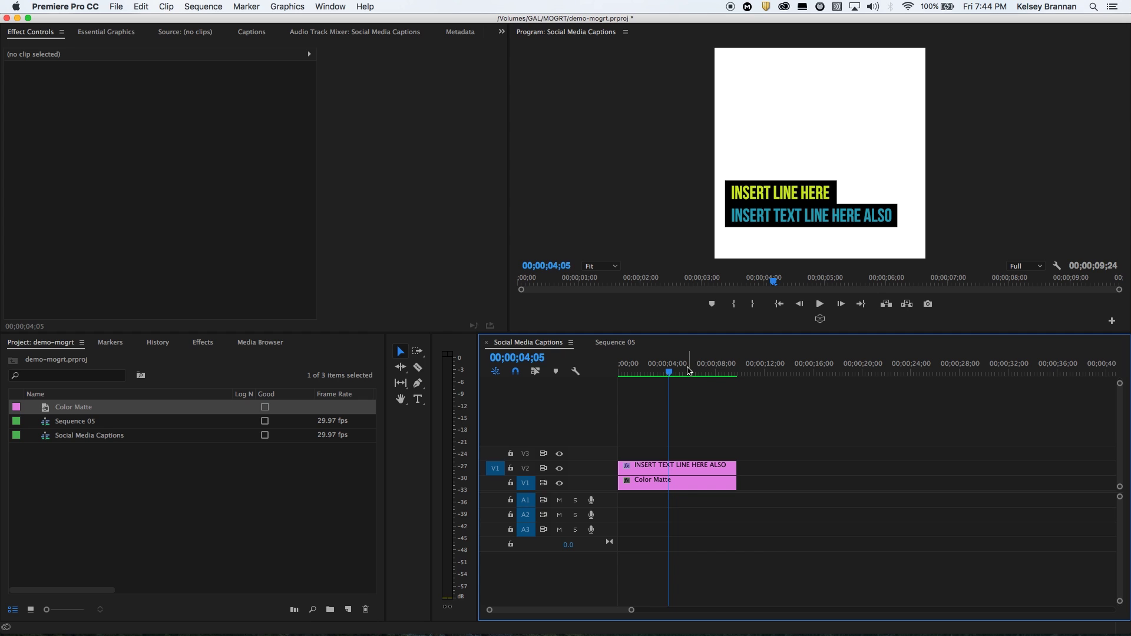
left_click_drag(693, 371, 729, 383)
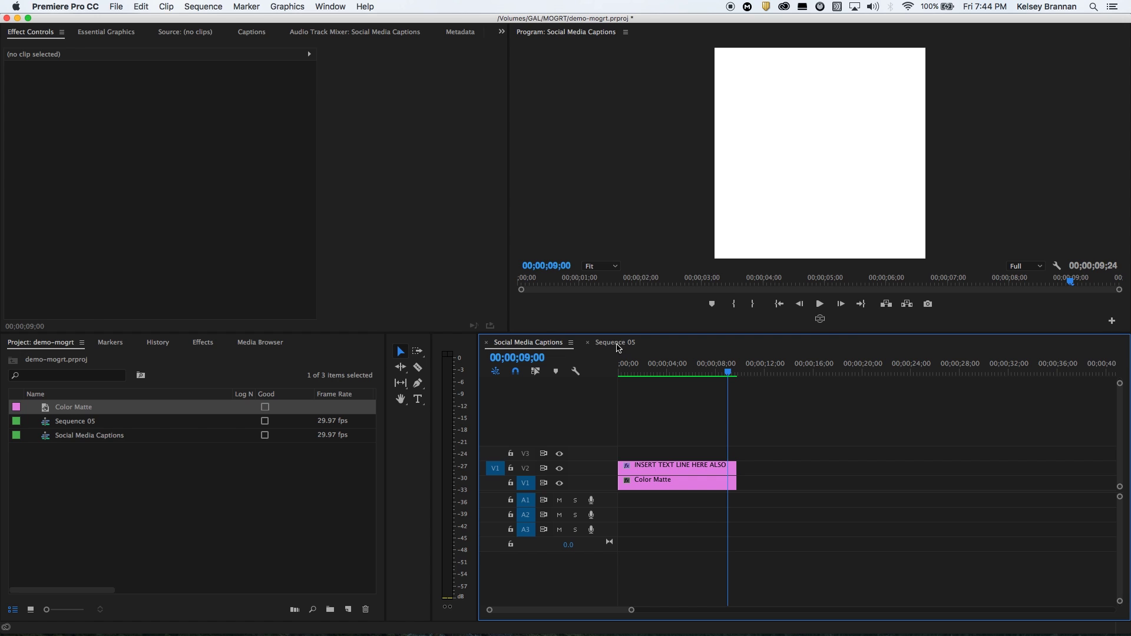
left_click(617, 344)
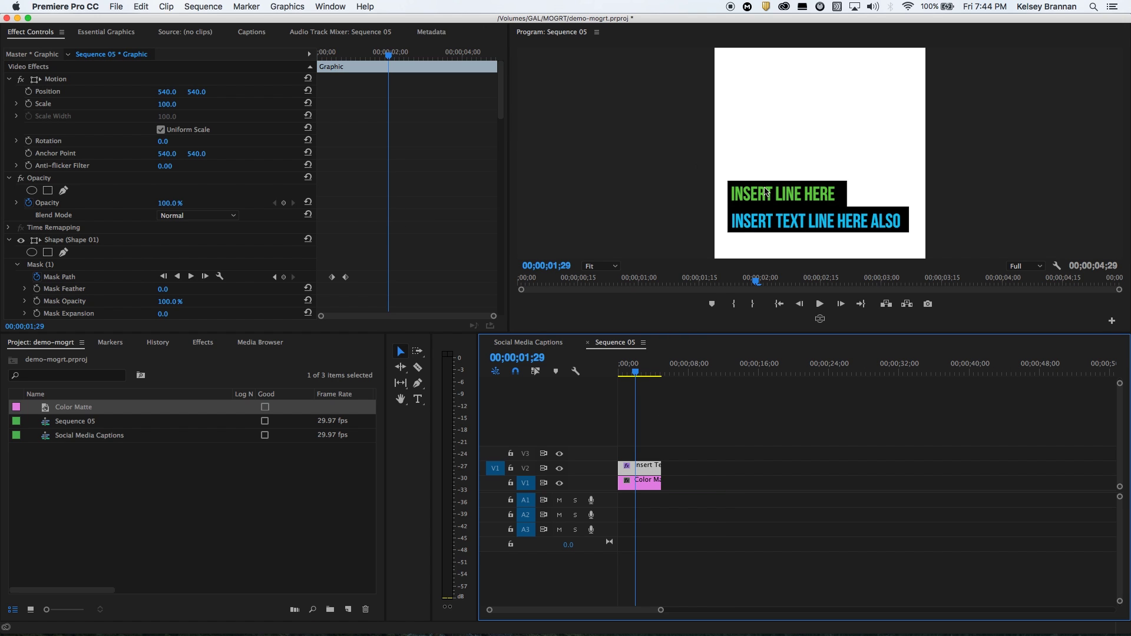
Step: Extend the caption graphic and Color Matte clips to about 8 seconds
left_click_drag(499, 116, 490, 305)
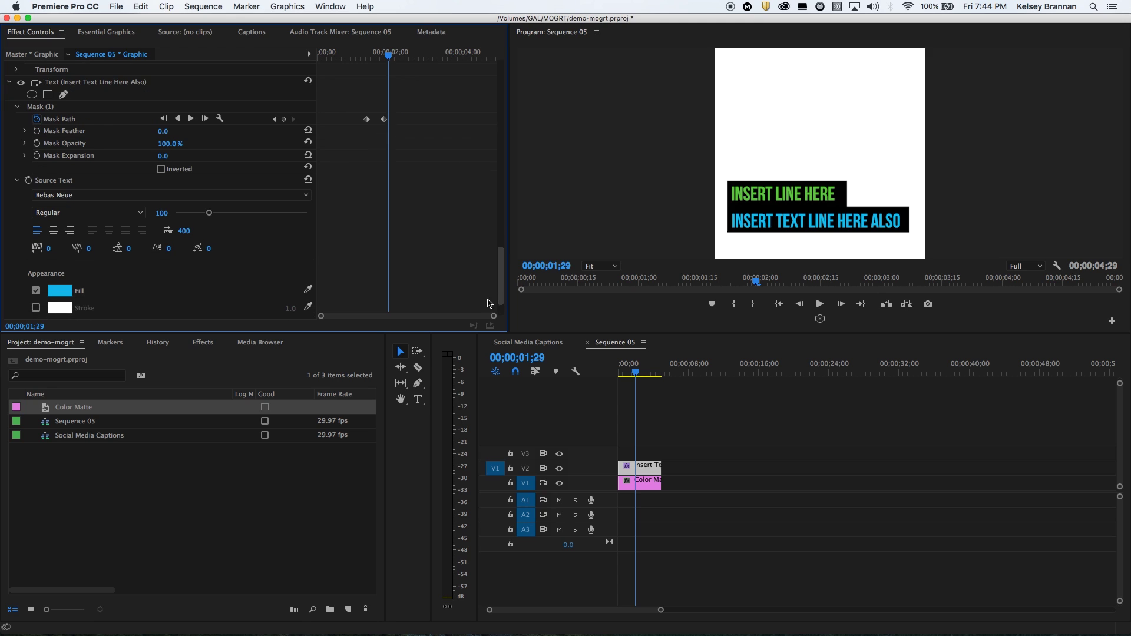
left_click(392, 54)
left_click_drag(392, 55, 465, 119)
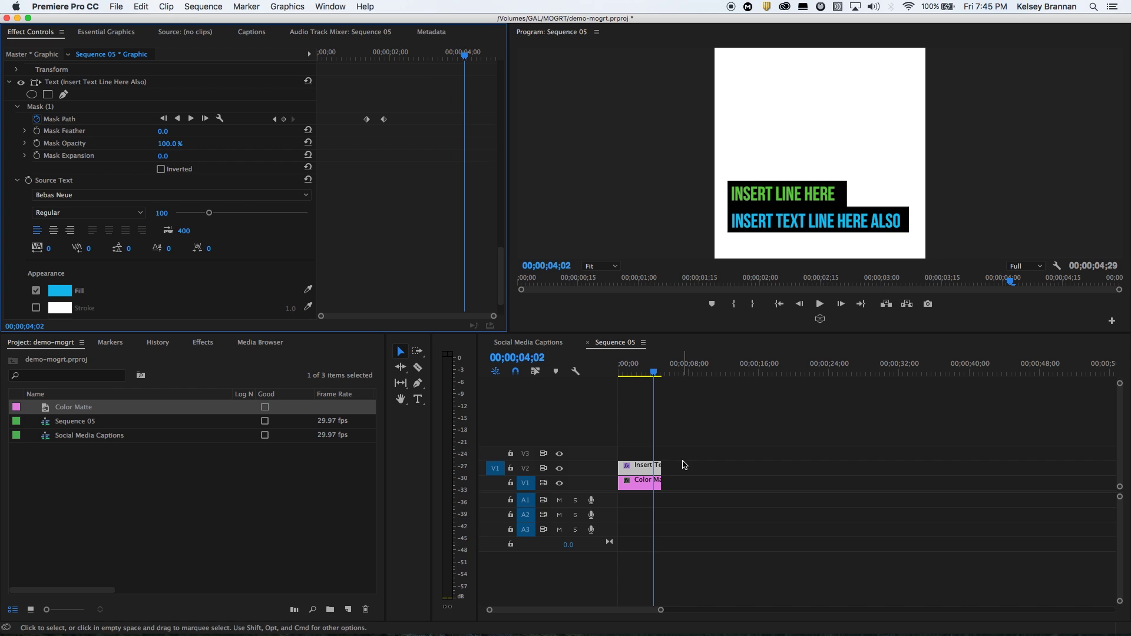
left_click_drag(661, 467, 695, 484)
left_click(661, 372)
Step: Keyframe the blue second line's mask at 05;05 and slide it off left by 05;21
left_click_drag(663, 373, 664, 373)
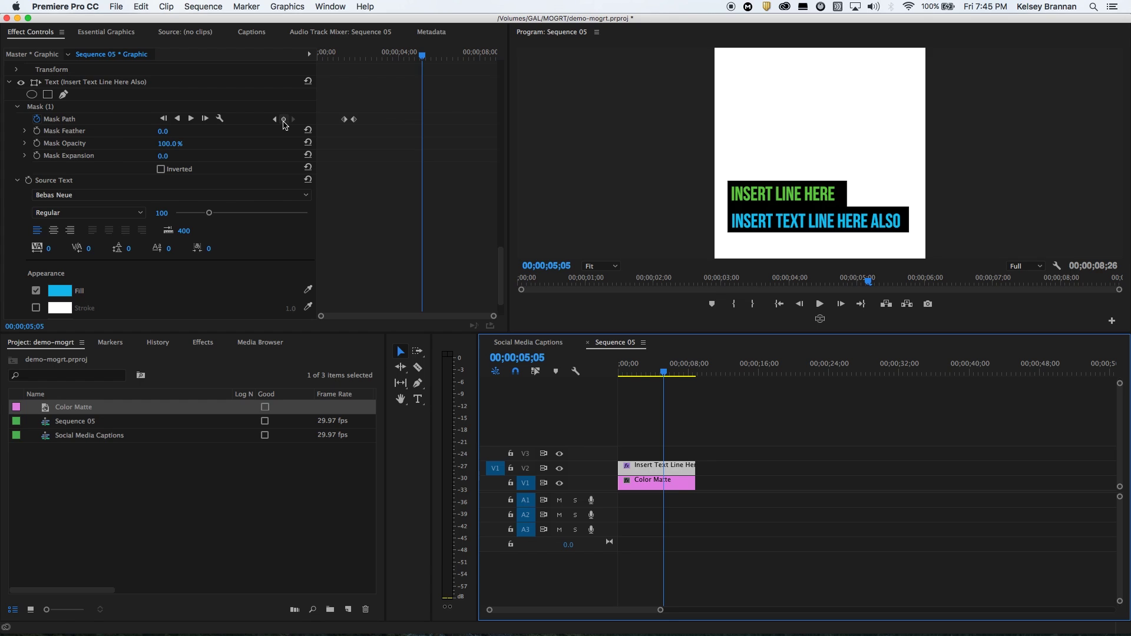
left_click(284, 120)
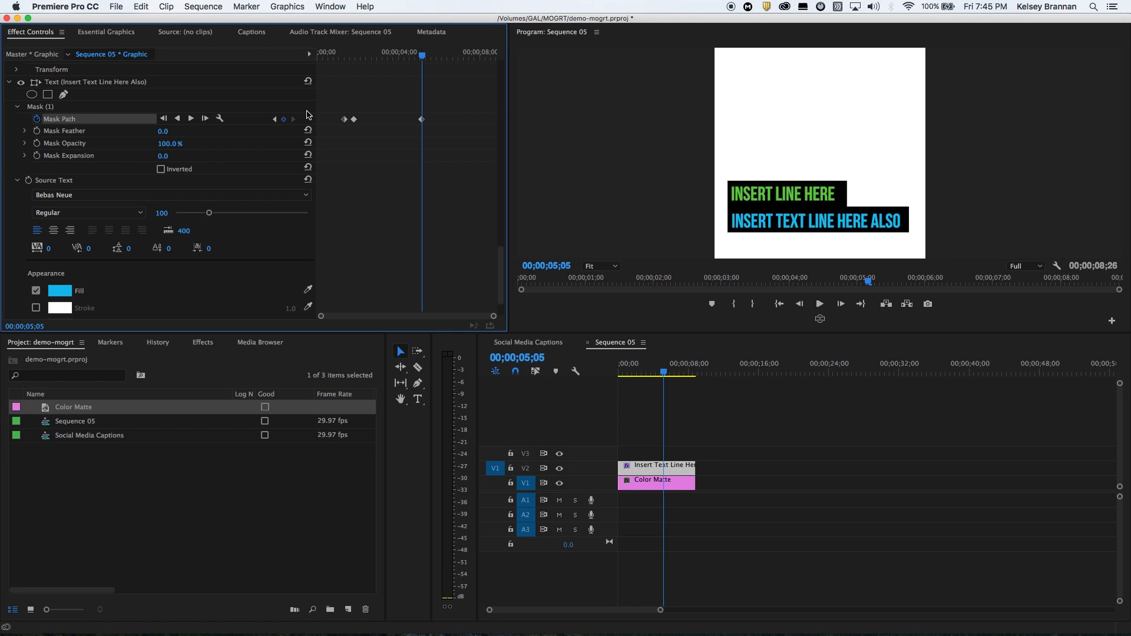
left_click_drag(422, 57, 432, 57)
left_click(38, 108)
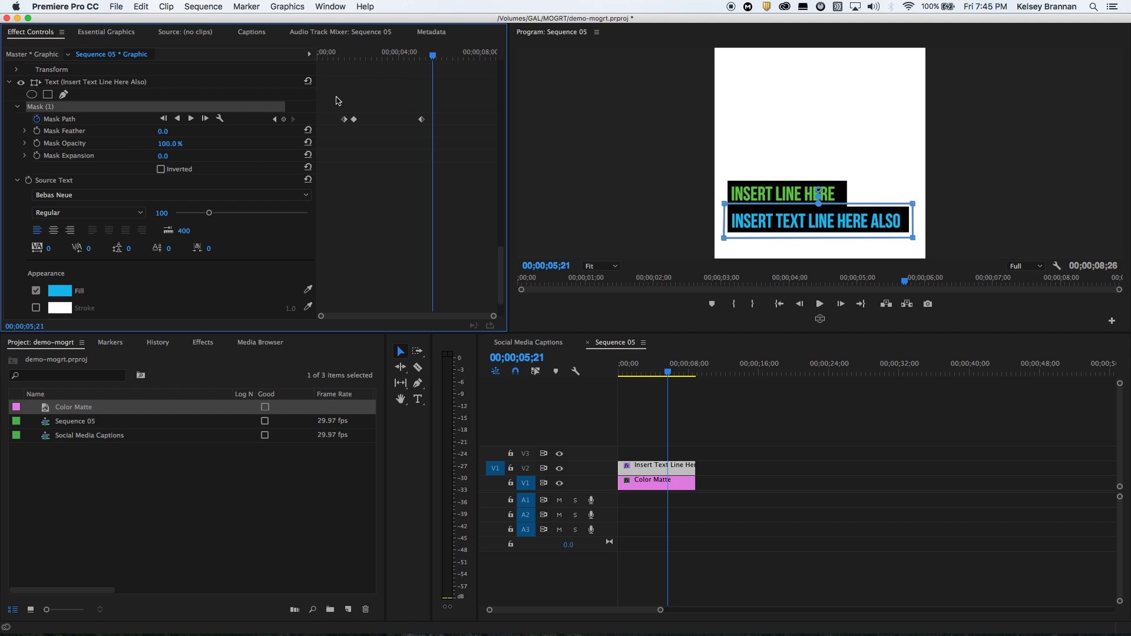
left_click_drag(849, 218, 663, 218)
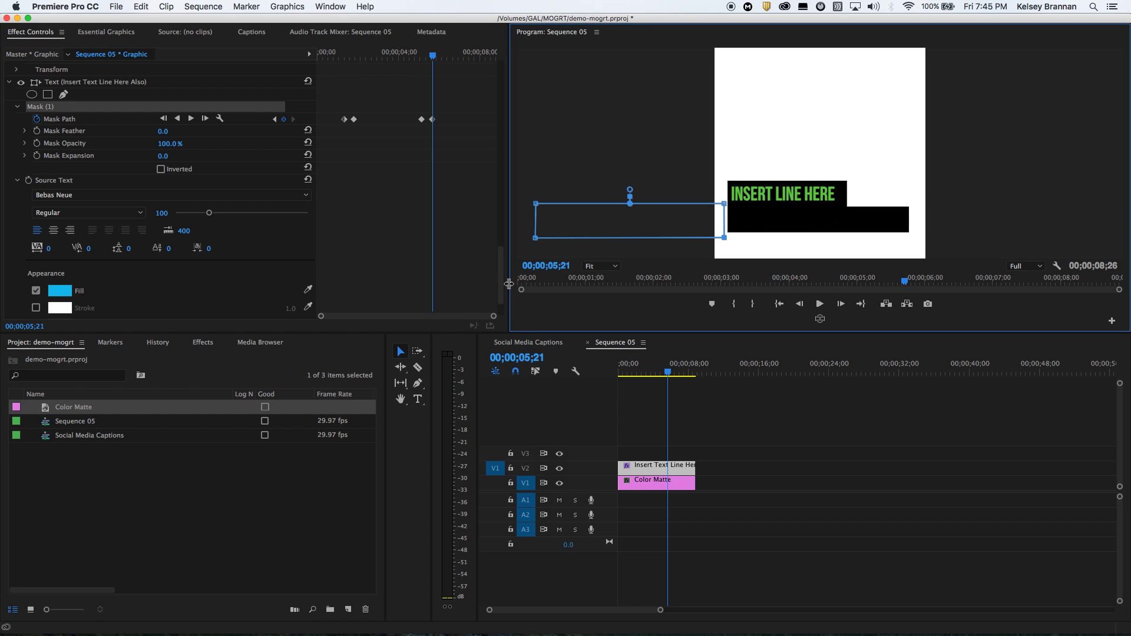
left_click_drag(501, 284, 505, 205)
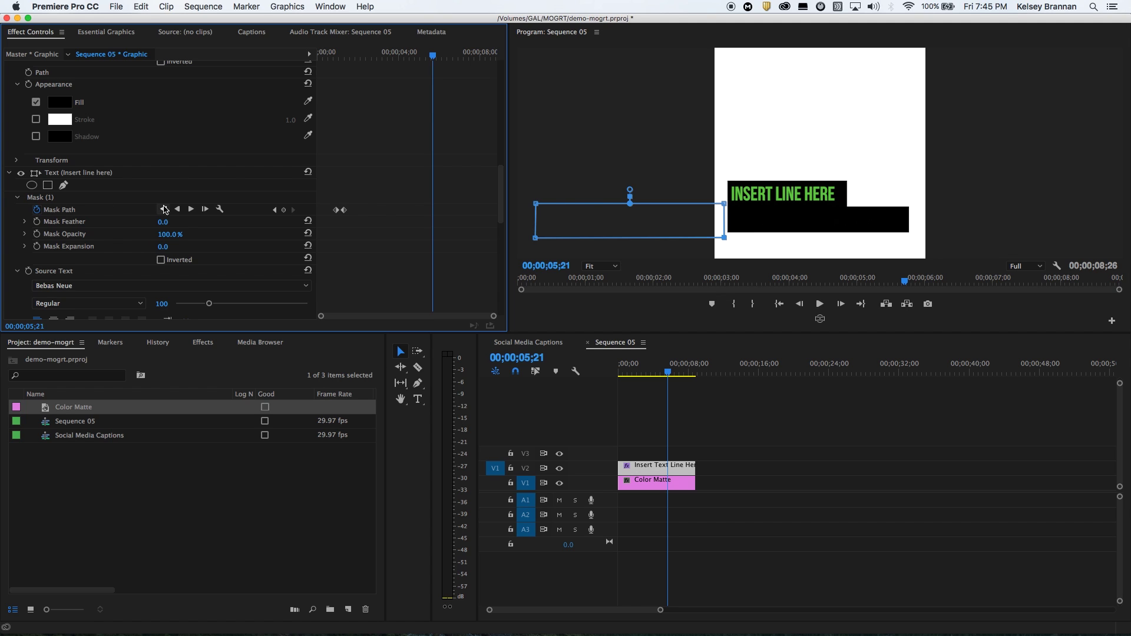
Step: Keyframe the green first line's mask at 05;21 and slide it off left at 06;03
left_click(285, 210)
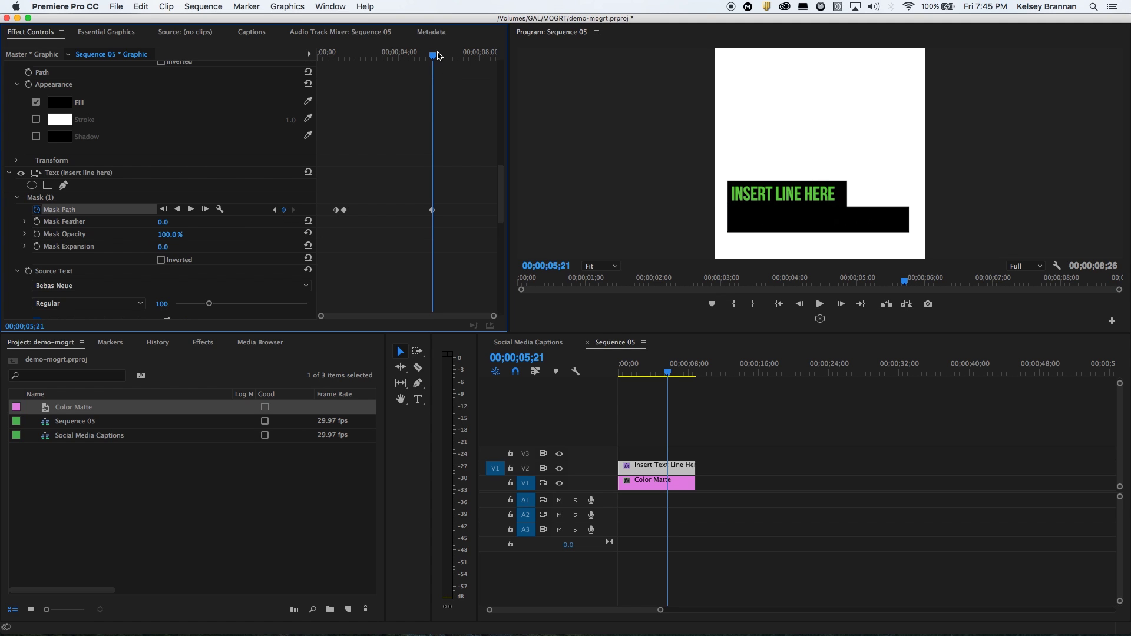
left_click_drag(435, 56, 444, 59)
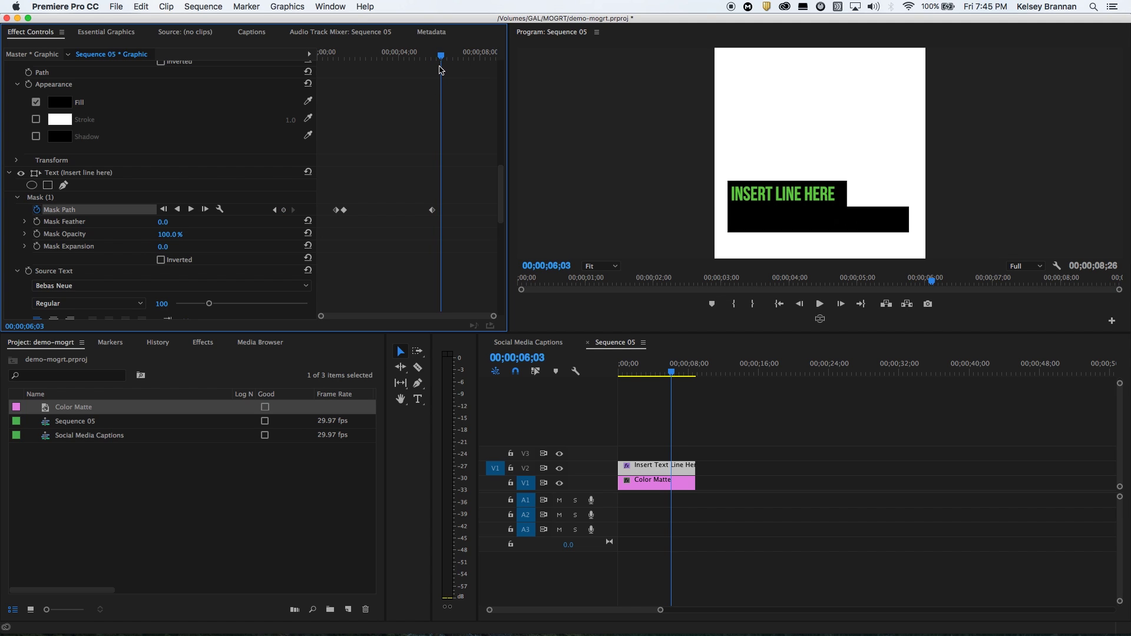
left_click(42, 197)
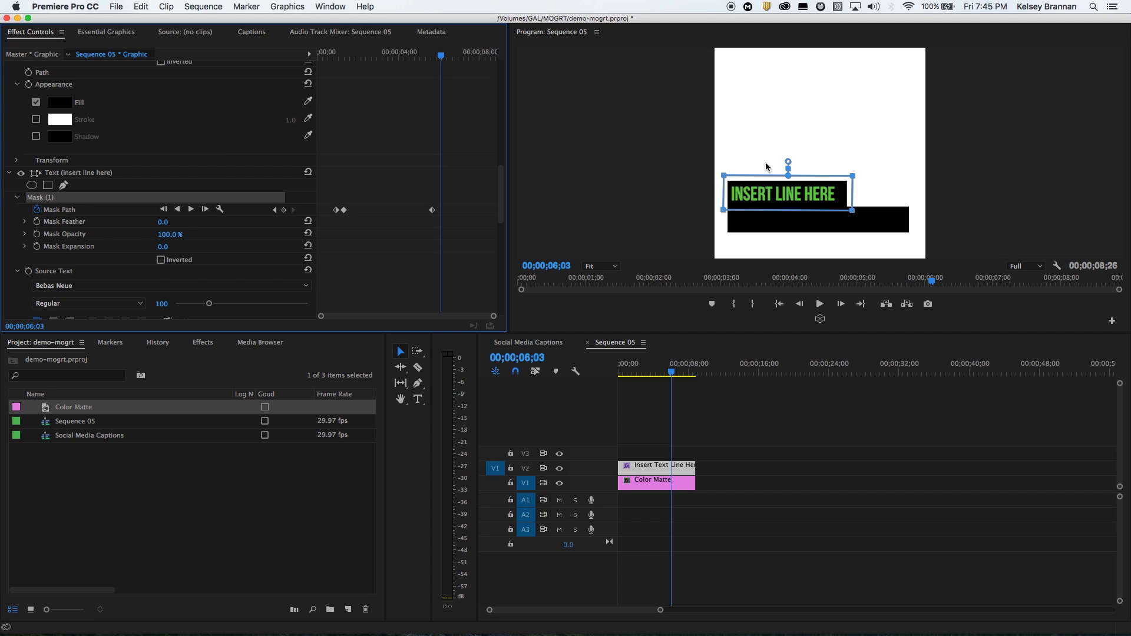
left_click_drag(791, 198, 669, 191)
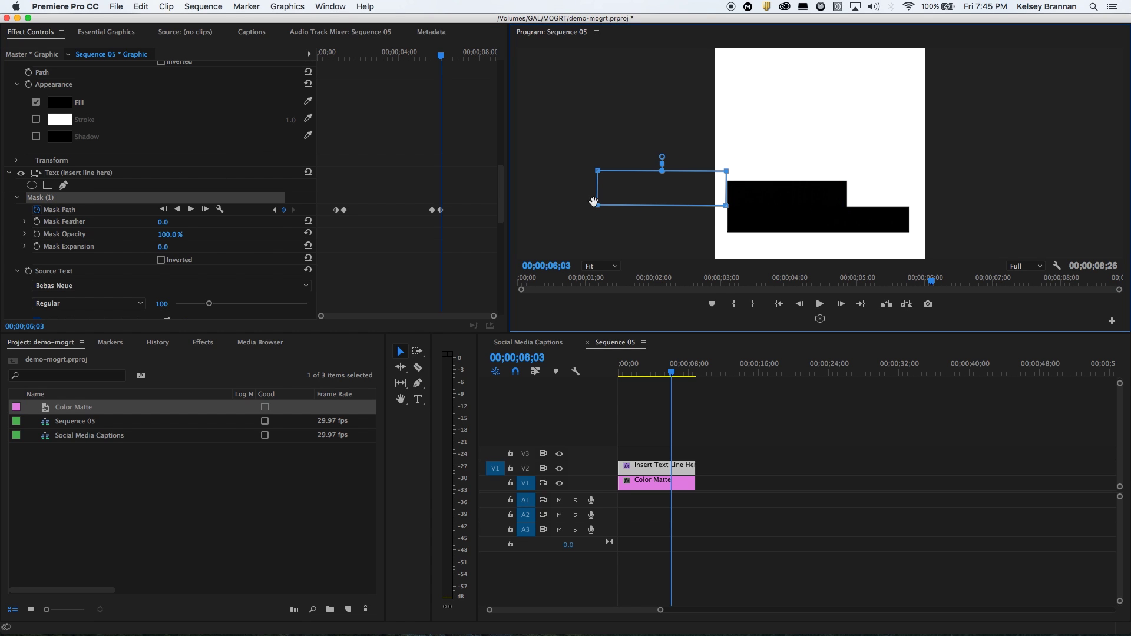
left_click(437, 211)
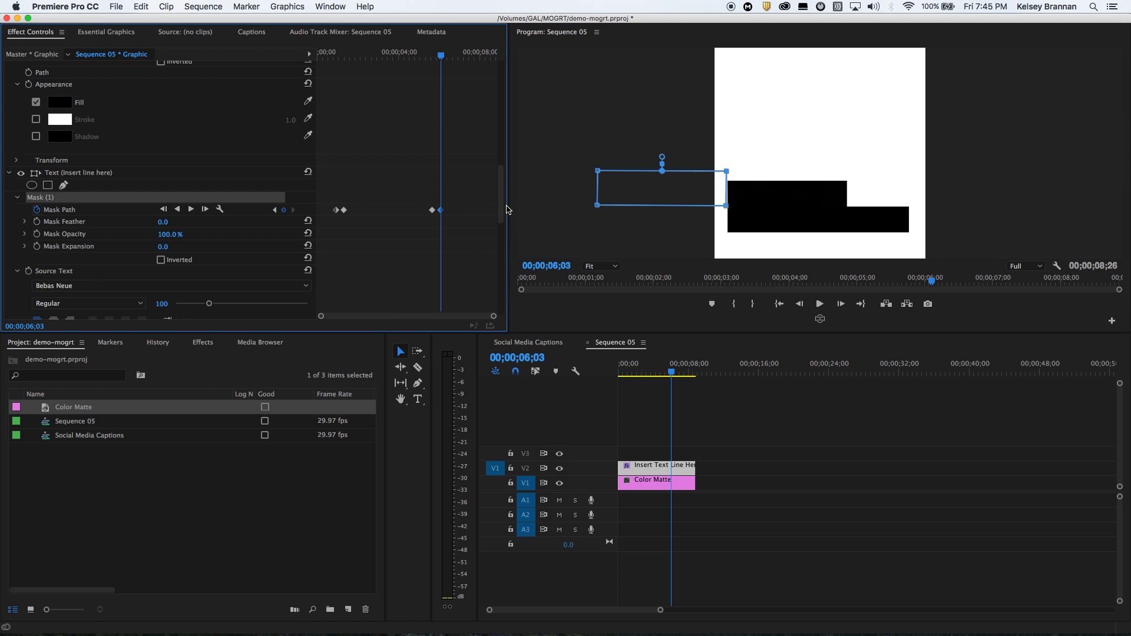
left_click_drag(501, 209, 498, 160)
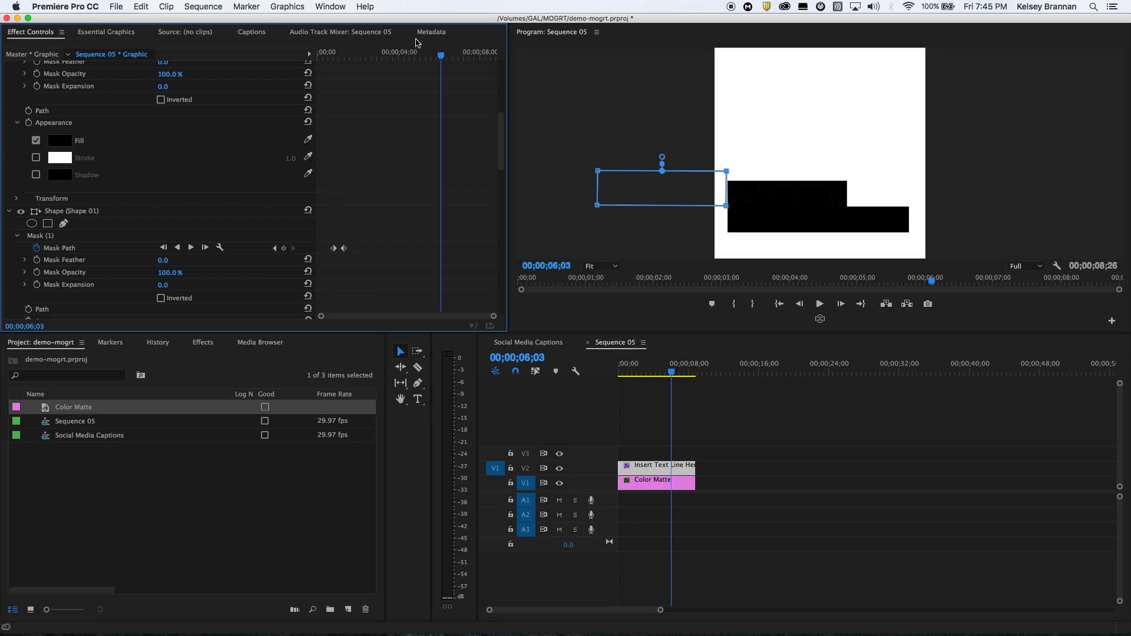
Step: Keyframe the lower black bar's mask at about 05;18 and slide it left by 06;00
left_click_drag(442, 56, 431, 59)
left_click(284, 248)
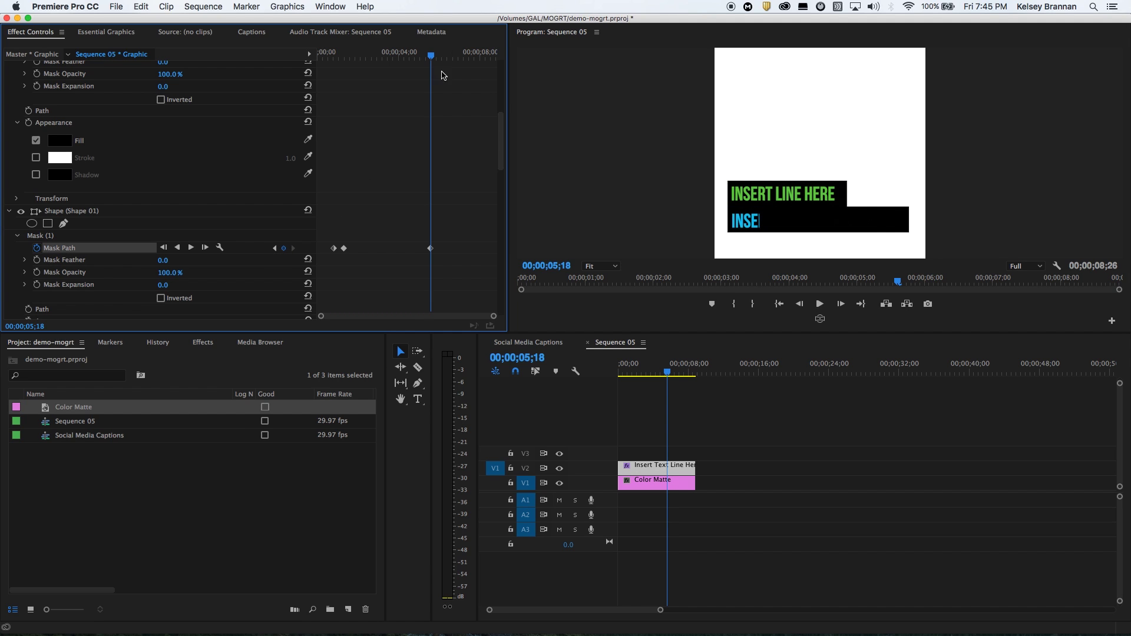
left_click_drag(436, 55, 439, 55)
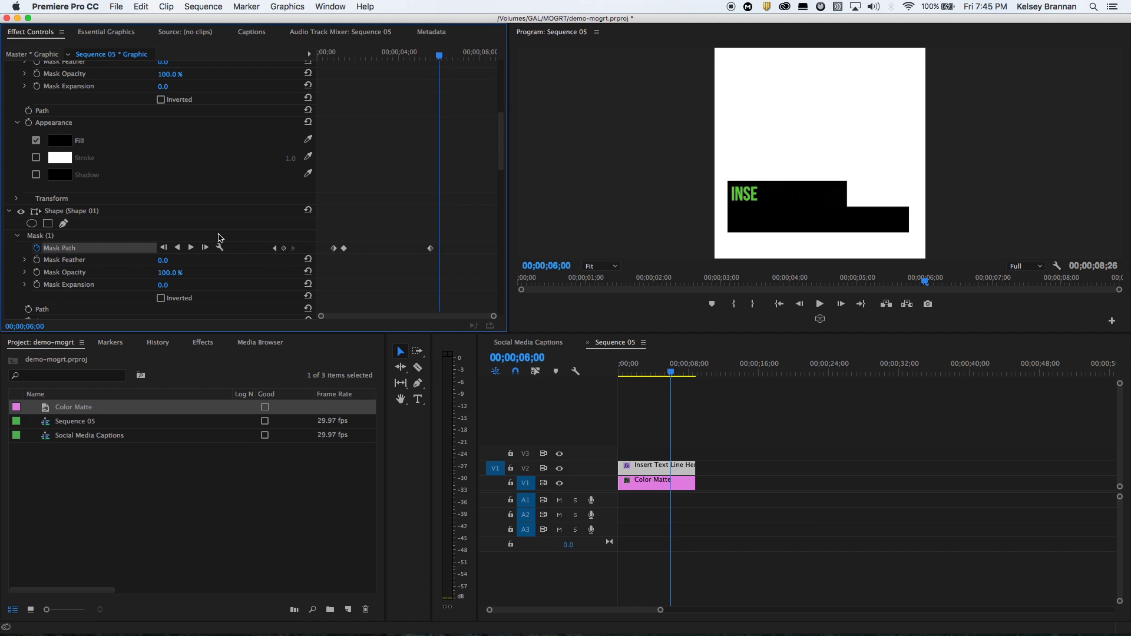
left_click(50, 237)
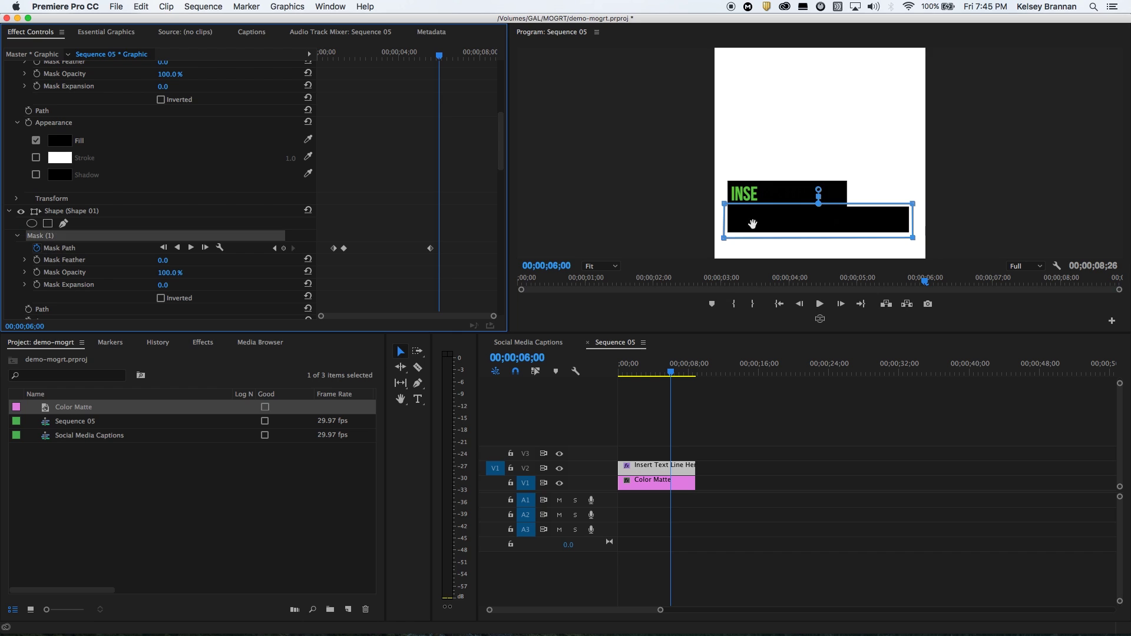
left_click_drag(760, 221, 593, 218)
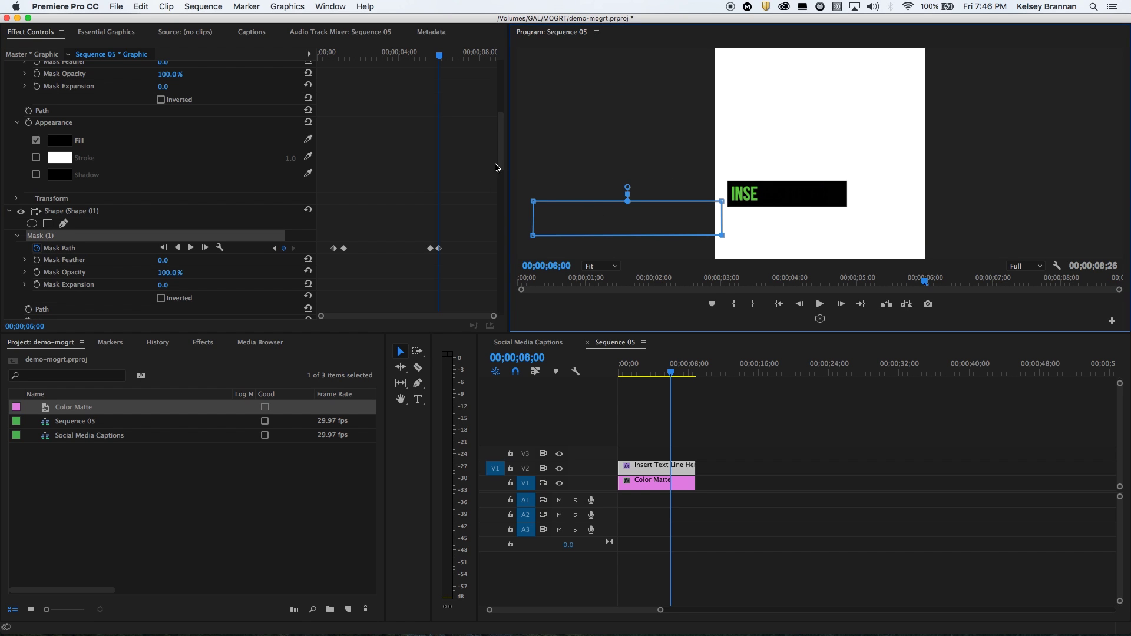
Step: Keyframe the upper bar's mask and hide it left by 06;14, then return to the start
scroll(142, 201, "up", 8)
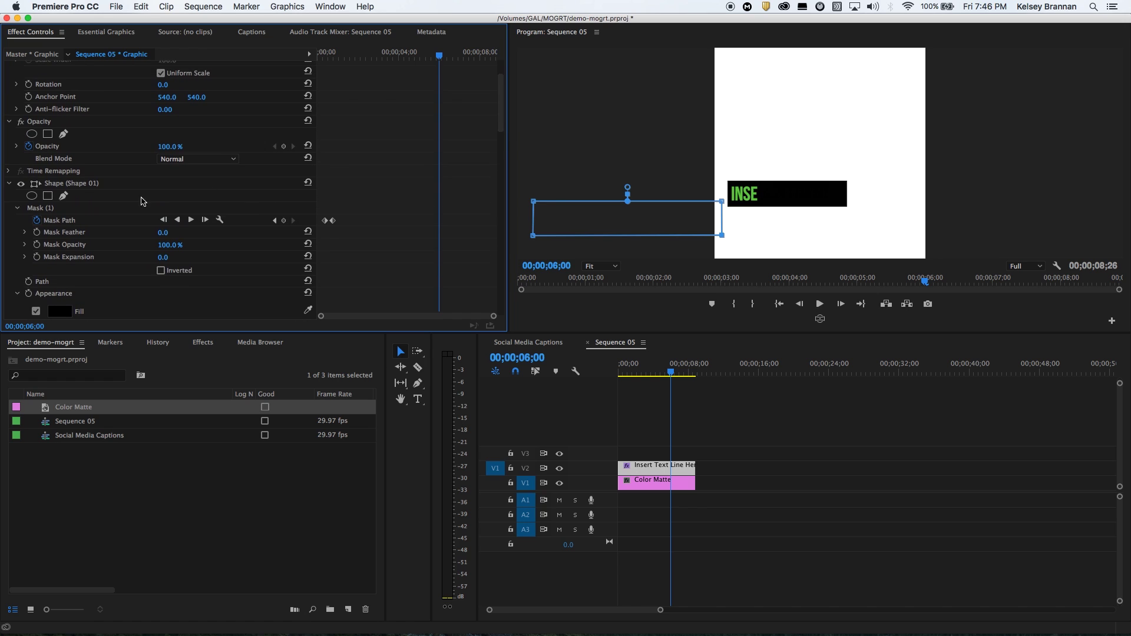
left_click(105, 185)
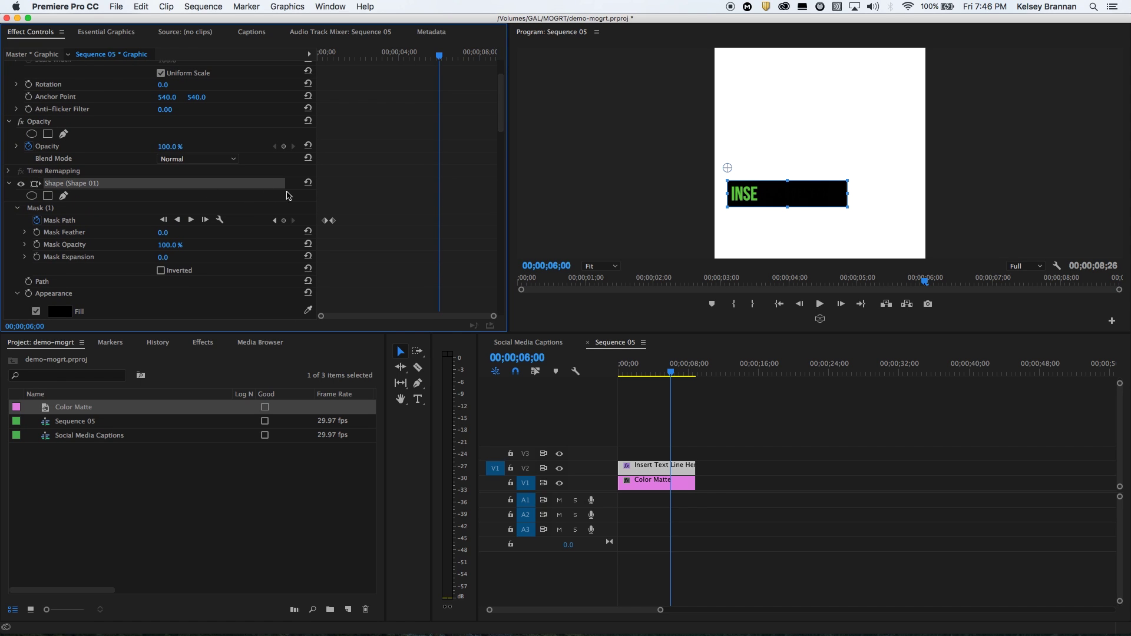
left_click(283, 221)
left_click_drag(434, 58, 451, 59)
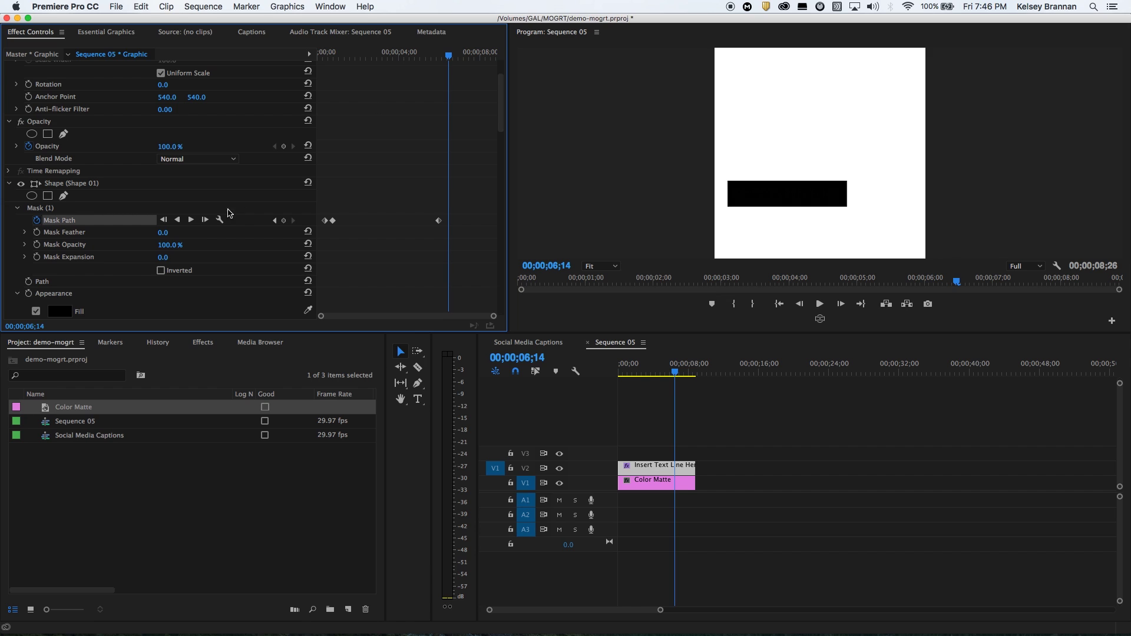
left_click(33, 208)
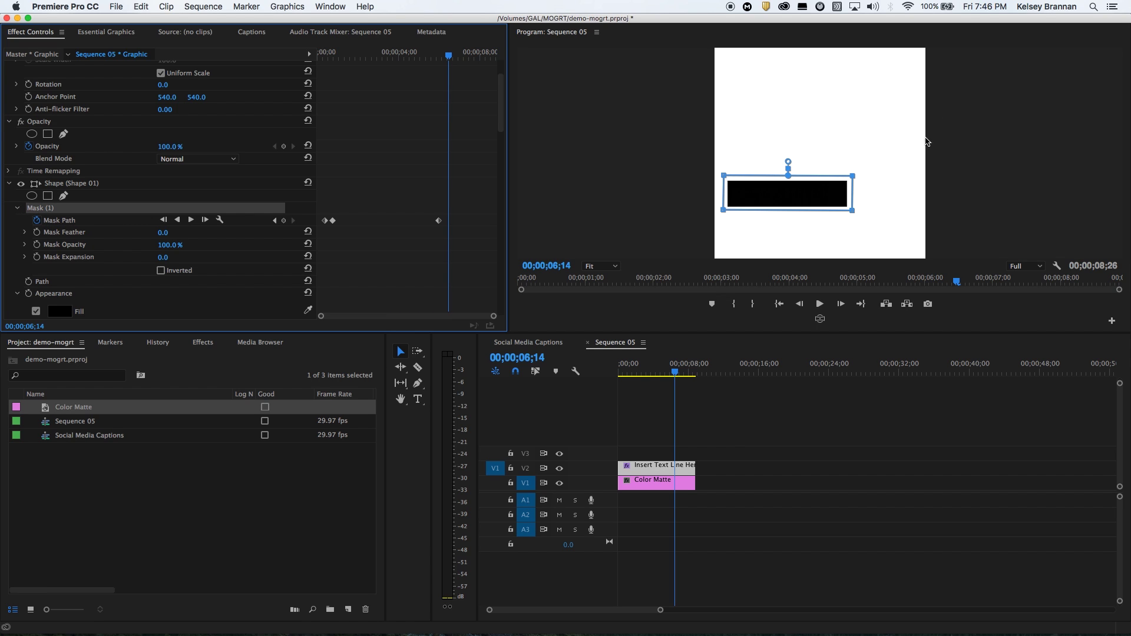
left_click(718, 190)
left_click_drag(719, 190, 583, 190)
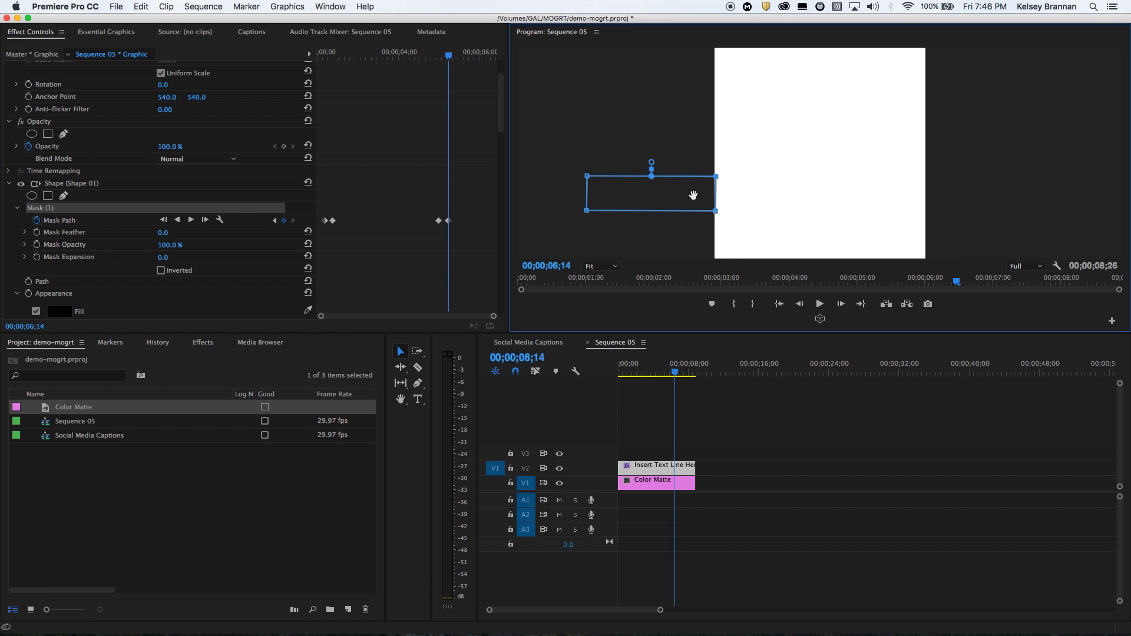
left_click(659, 371)
left_click_drag(659, 371, 578, 371)
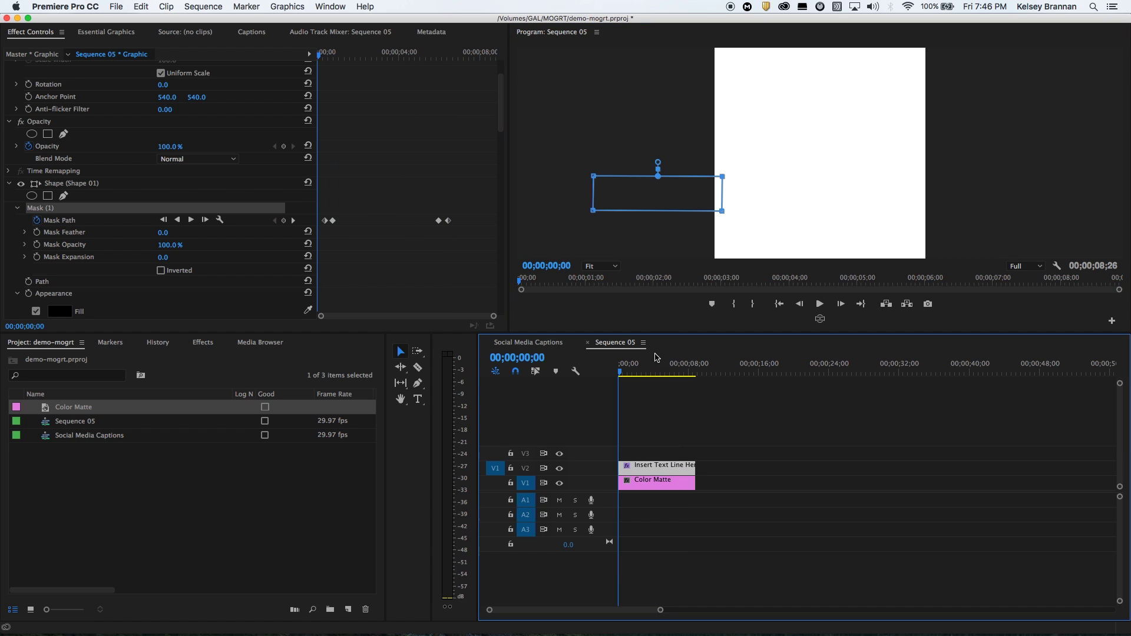
key("space")
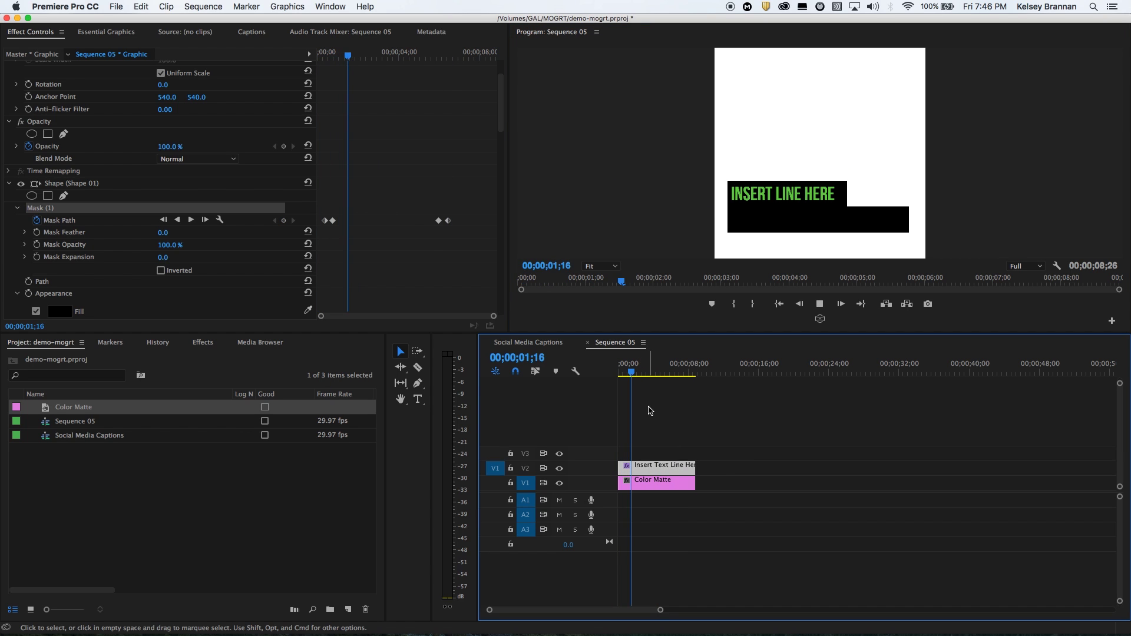
left_click_drag(642, 371, 627, 371)
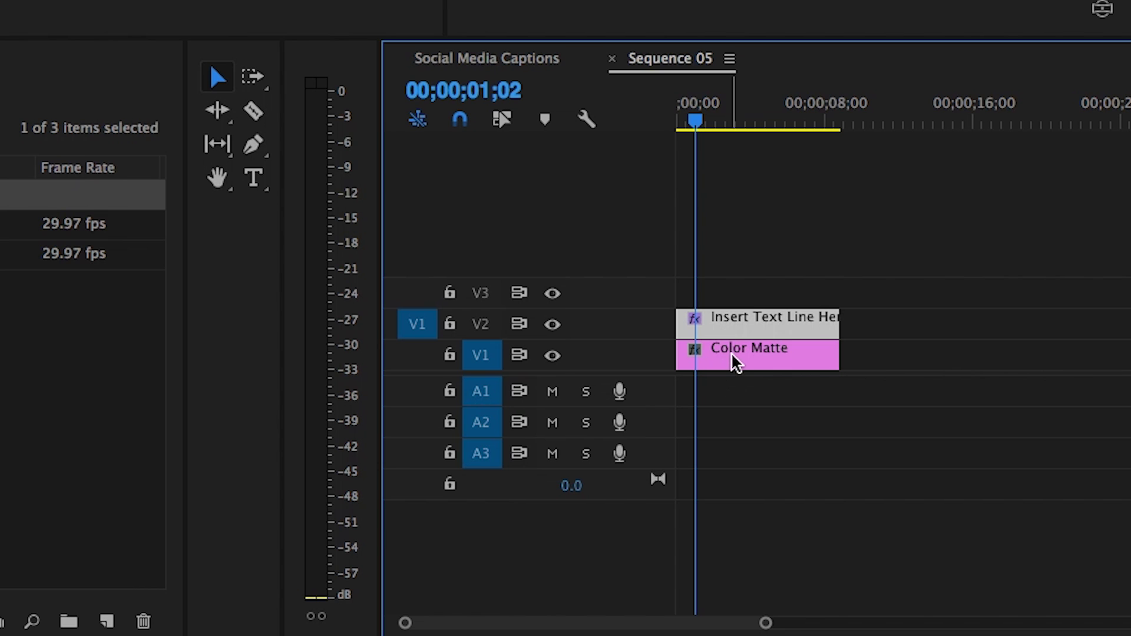
right_click(730, 320)
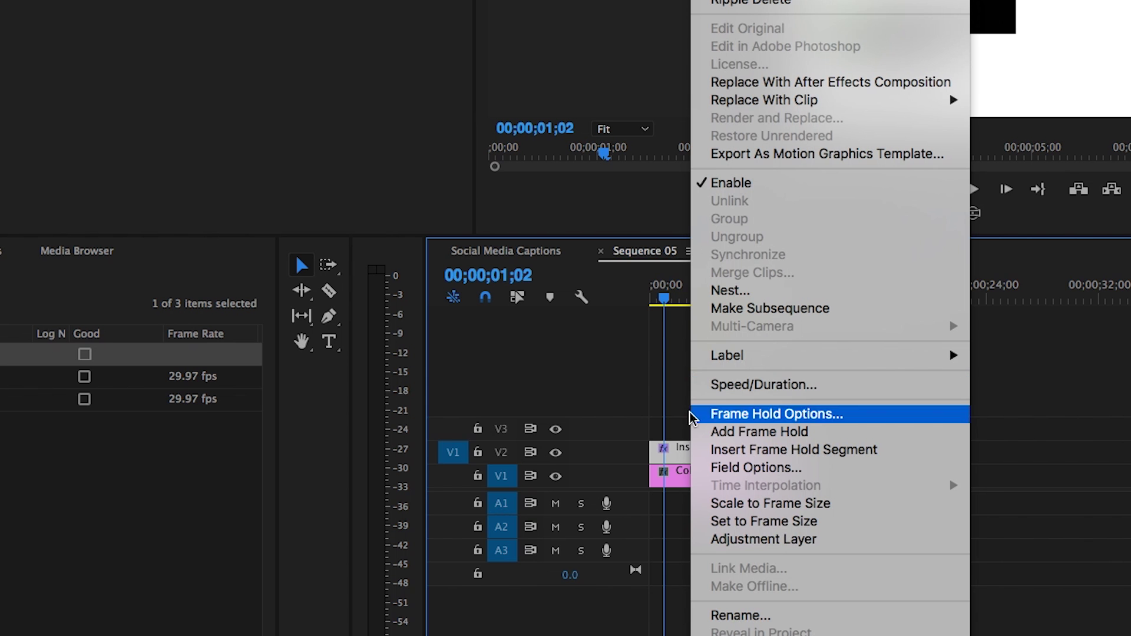
Step: Export the graphic as Motion Graphics Template 'socialmedia-text-square' to Local Drive (/Volumes/GAL/MOGRT)
left_click(744, 155)
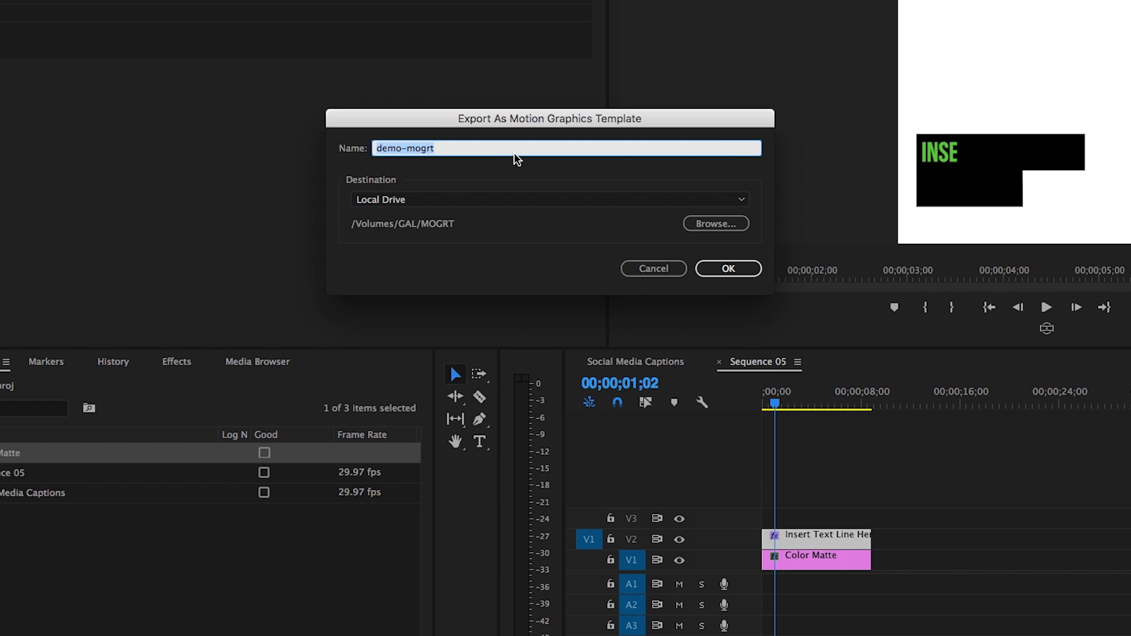
type("socialmedia")
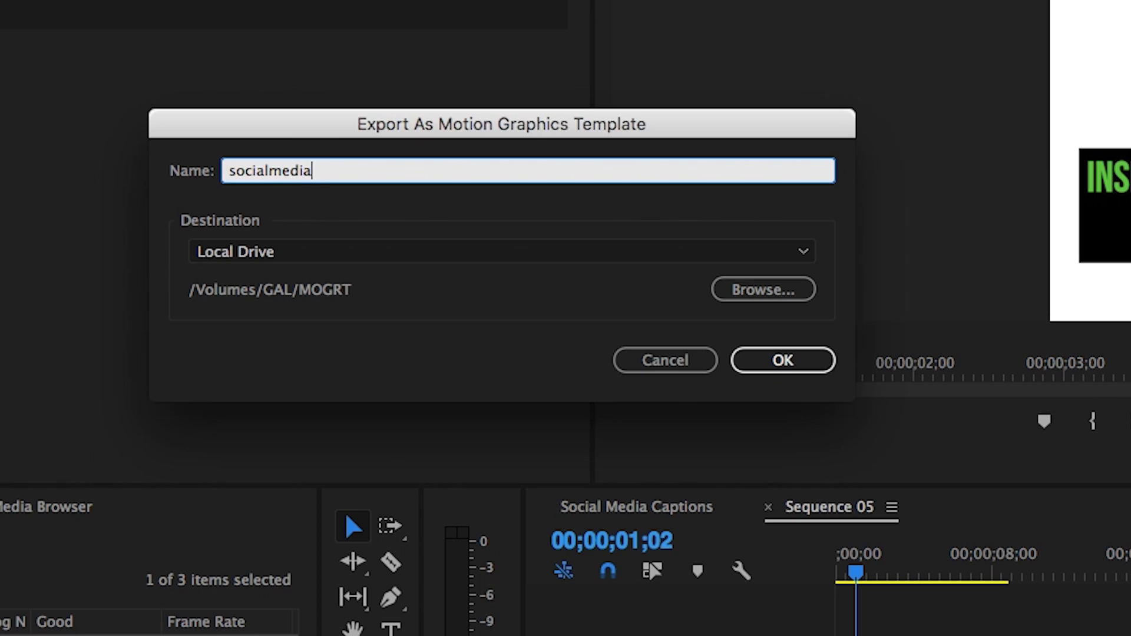
type("-text-square")
left_click(810, 253)
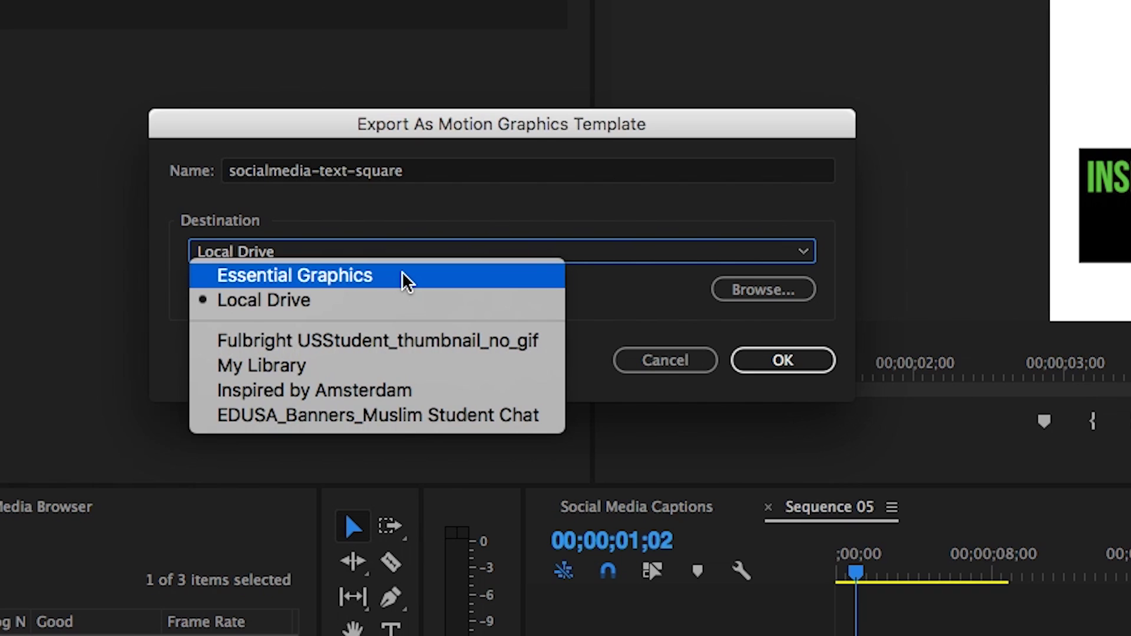
left_click(652, 317)
left_click(765, 362)
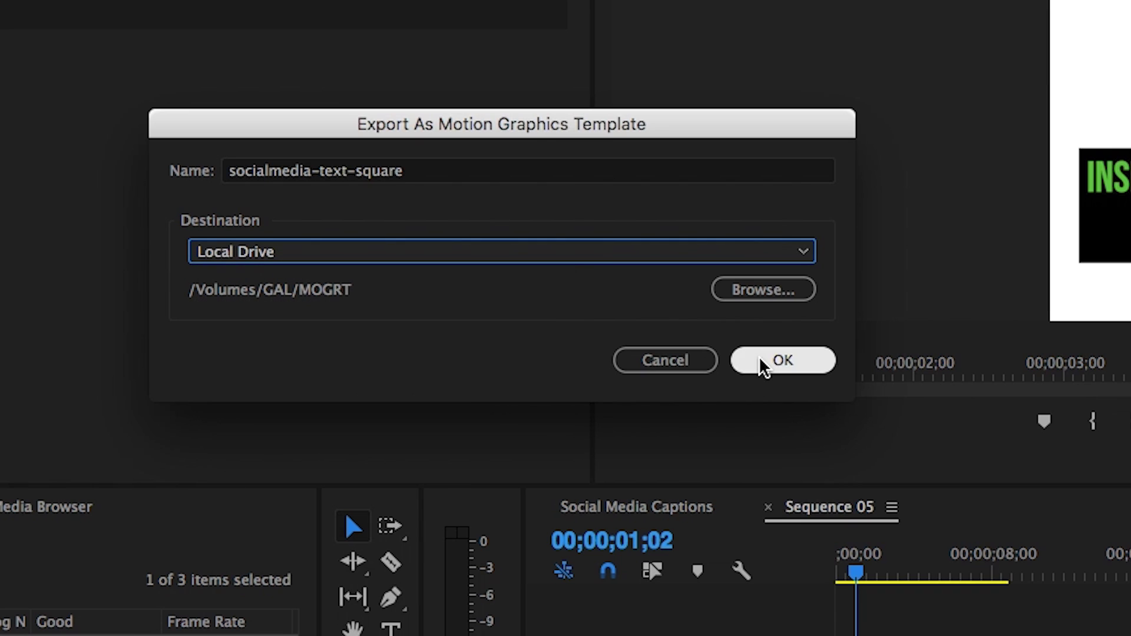